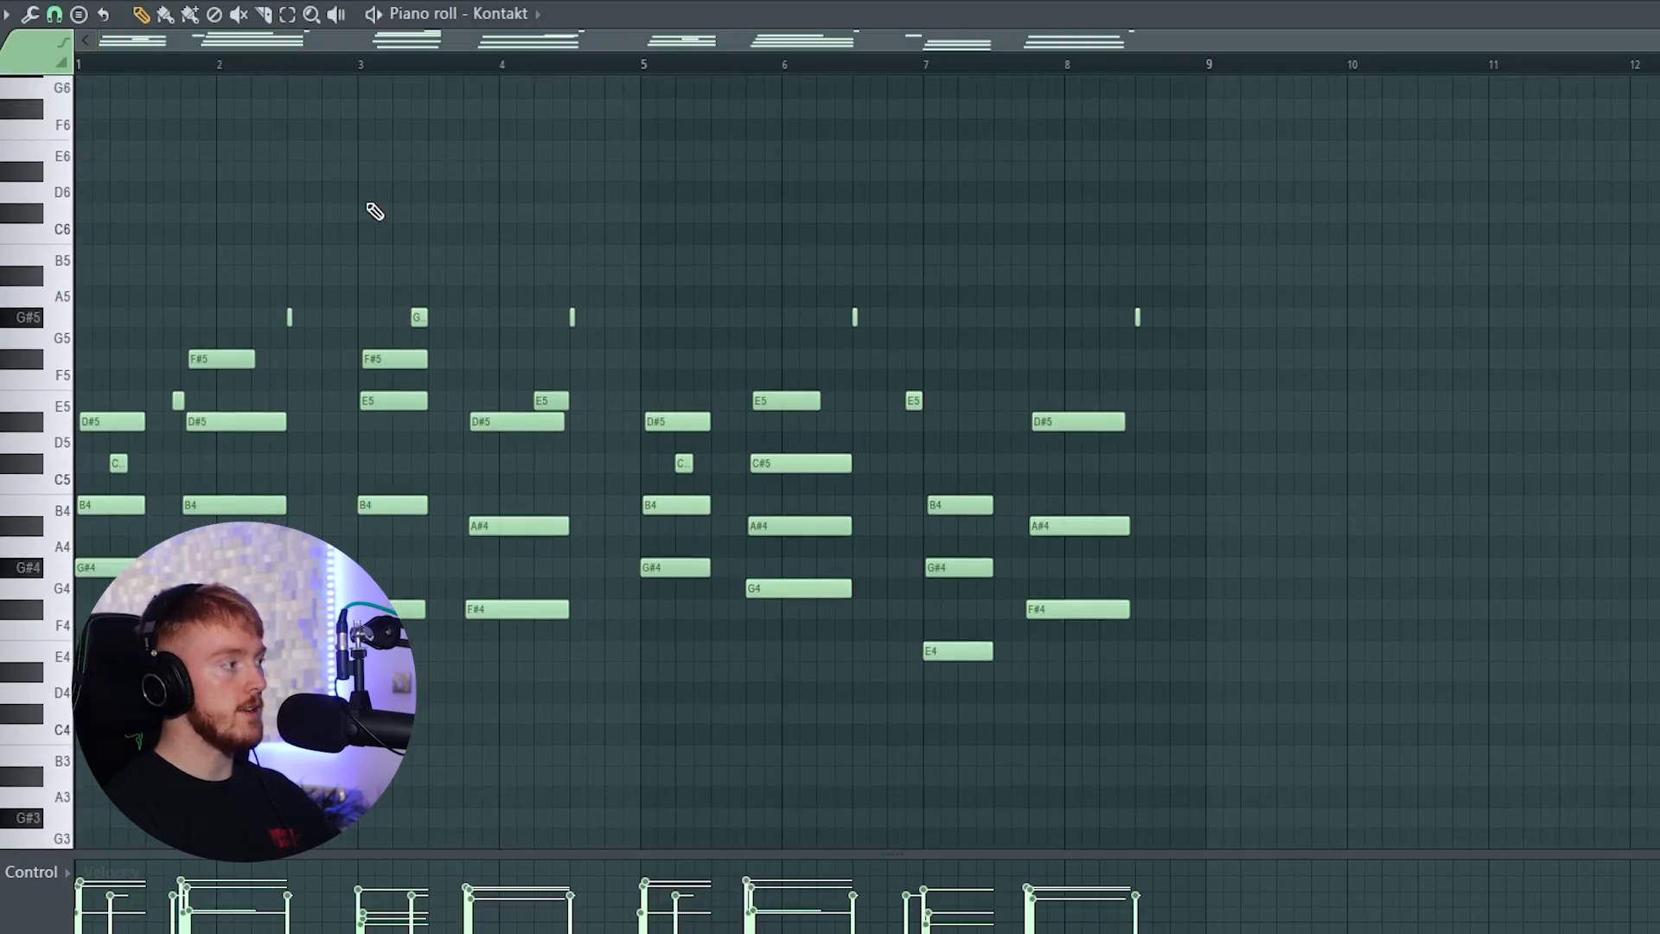
Step: Look over the chord notes in the piano roll and the articulation velocity mappings of Evolution Jazz Archtop in Kontakt
{"action": "scroll", "coordinate": [346, 225], "scroll_direction": "down", "scroll_amount": 3}
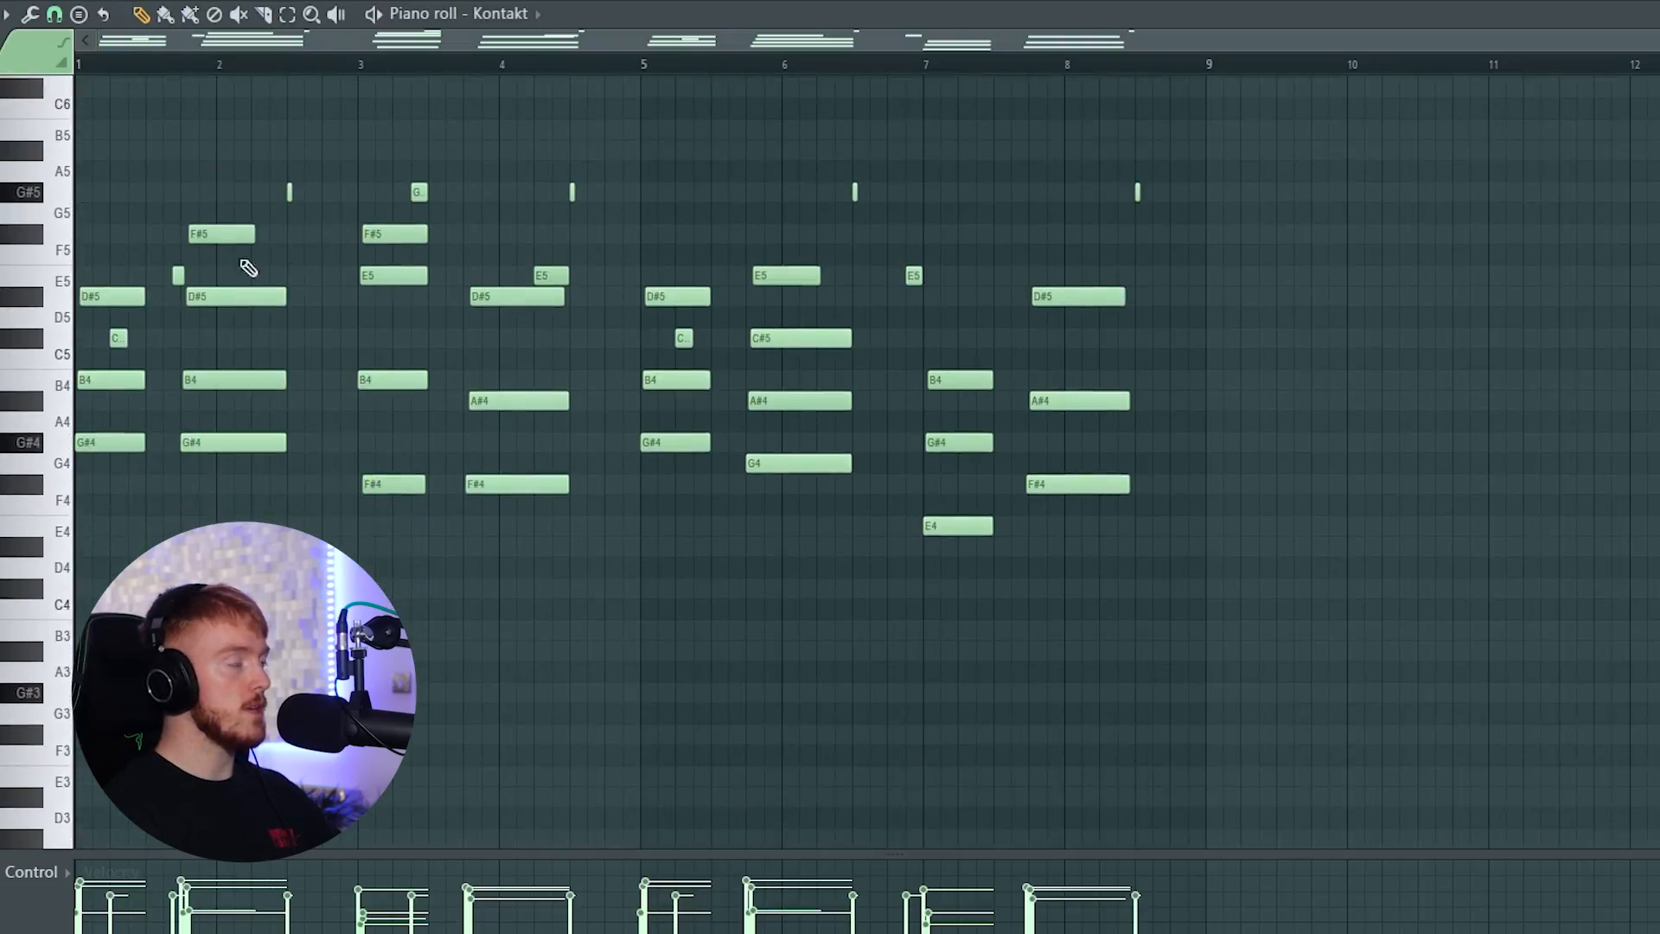
{"action": "scroll", "coordinate": [246, 263], "scroll_direction": "up", "scroll_amount": 3}
{"action": "left_click_drag", "start_coordinate": [154, 42], "coordinate": [105, 76]}
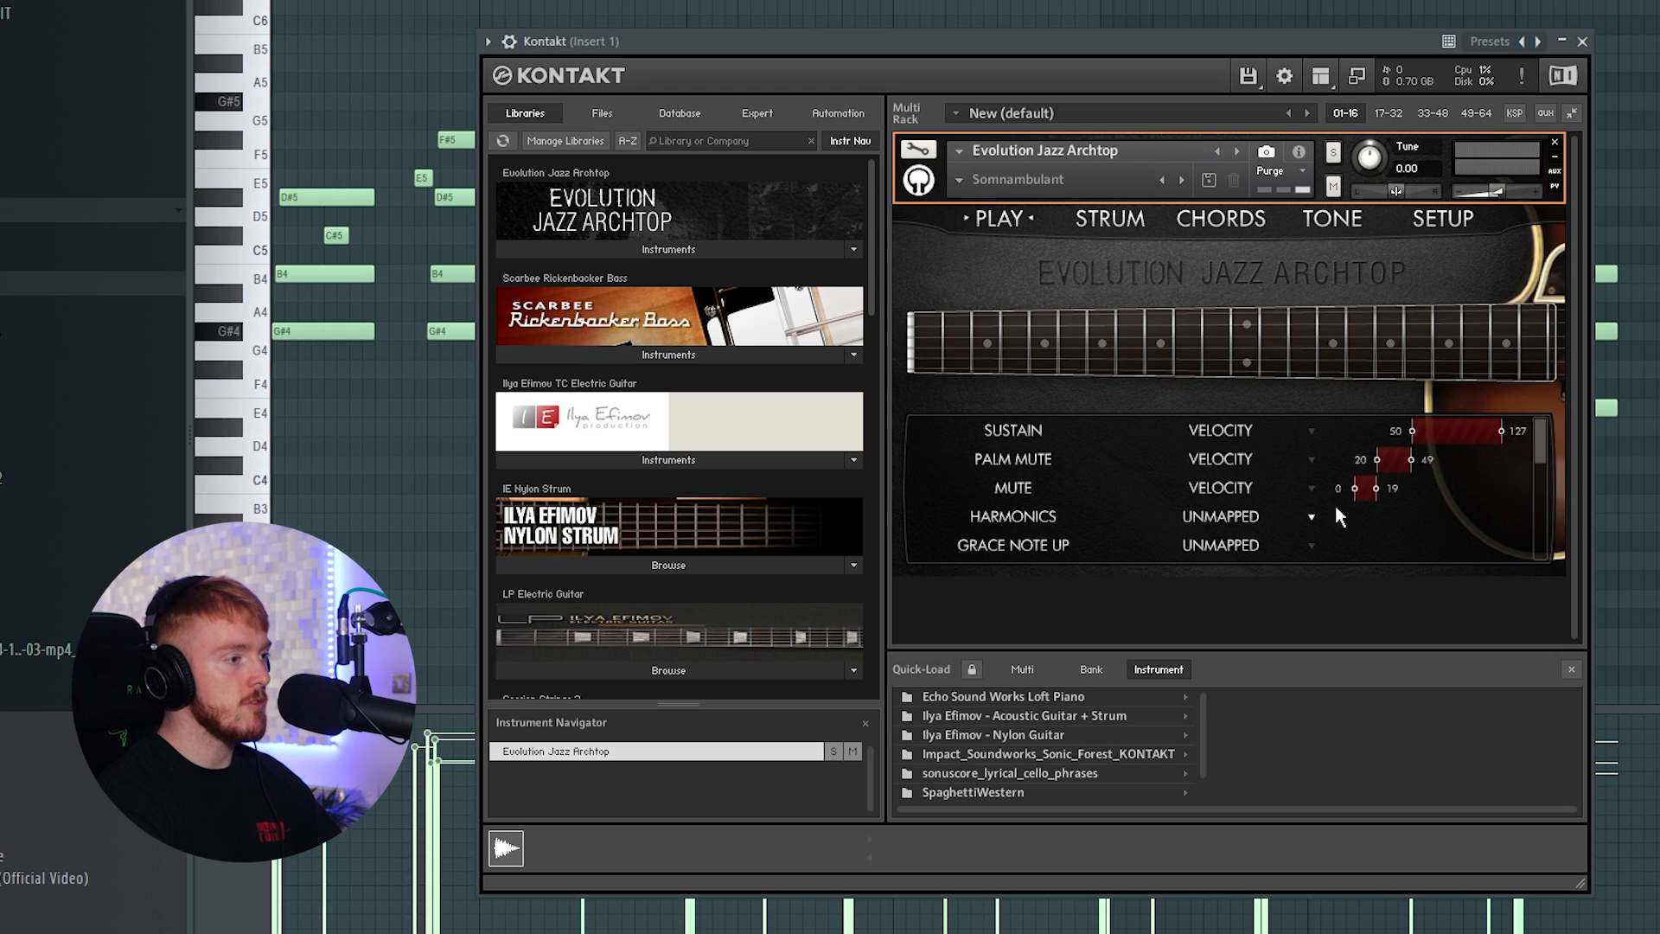
{"action": "left_click_drag", "start_coordinate": [1540, 446], "coordinate": [1538, 559]}
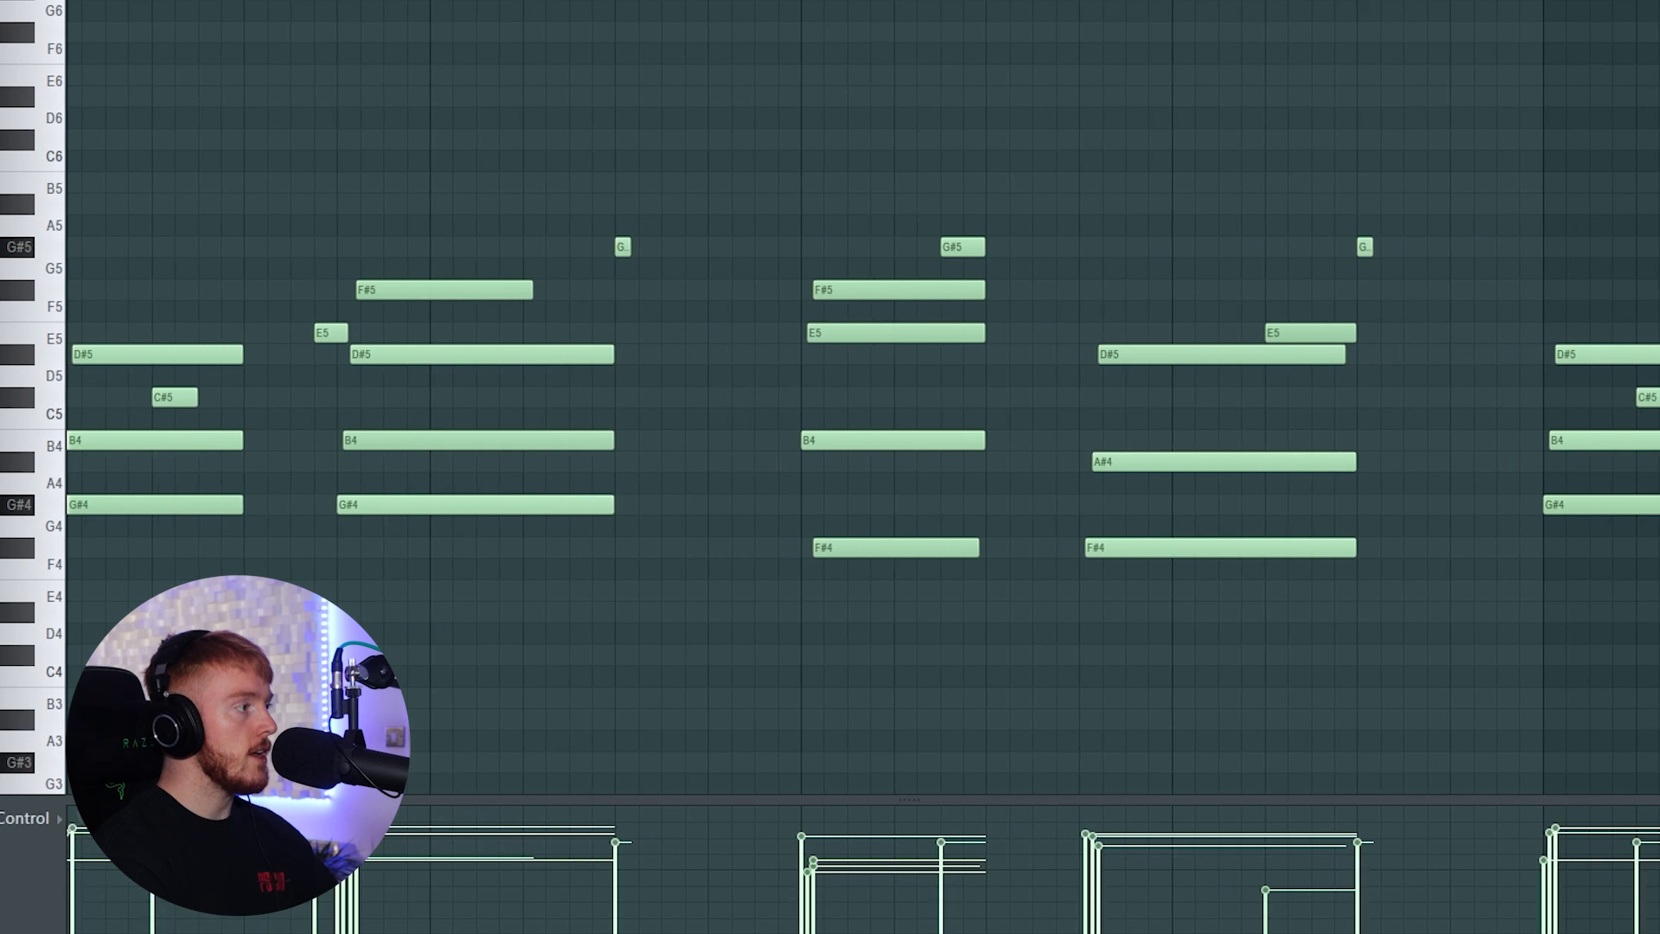
Step: Play back the opening strummed G#4, B4 and D#5 chord
{"action": "scroll", "coordinate": [142, 464], "scroll_direction": "down", "scroll_amount": 3, "text": "ctrl"}
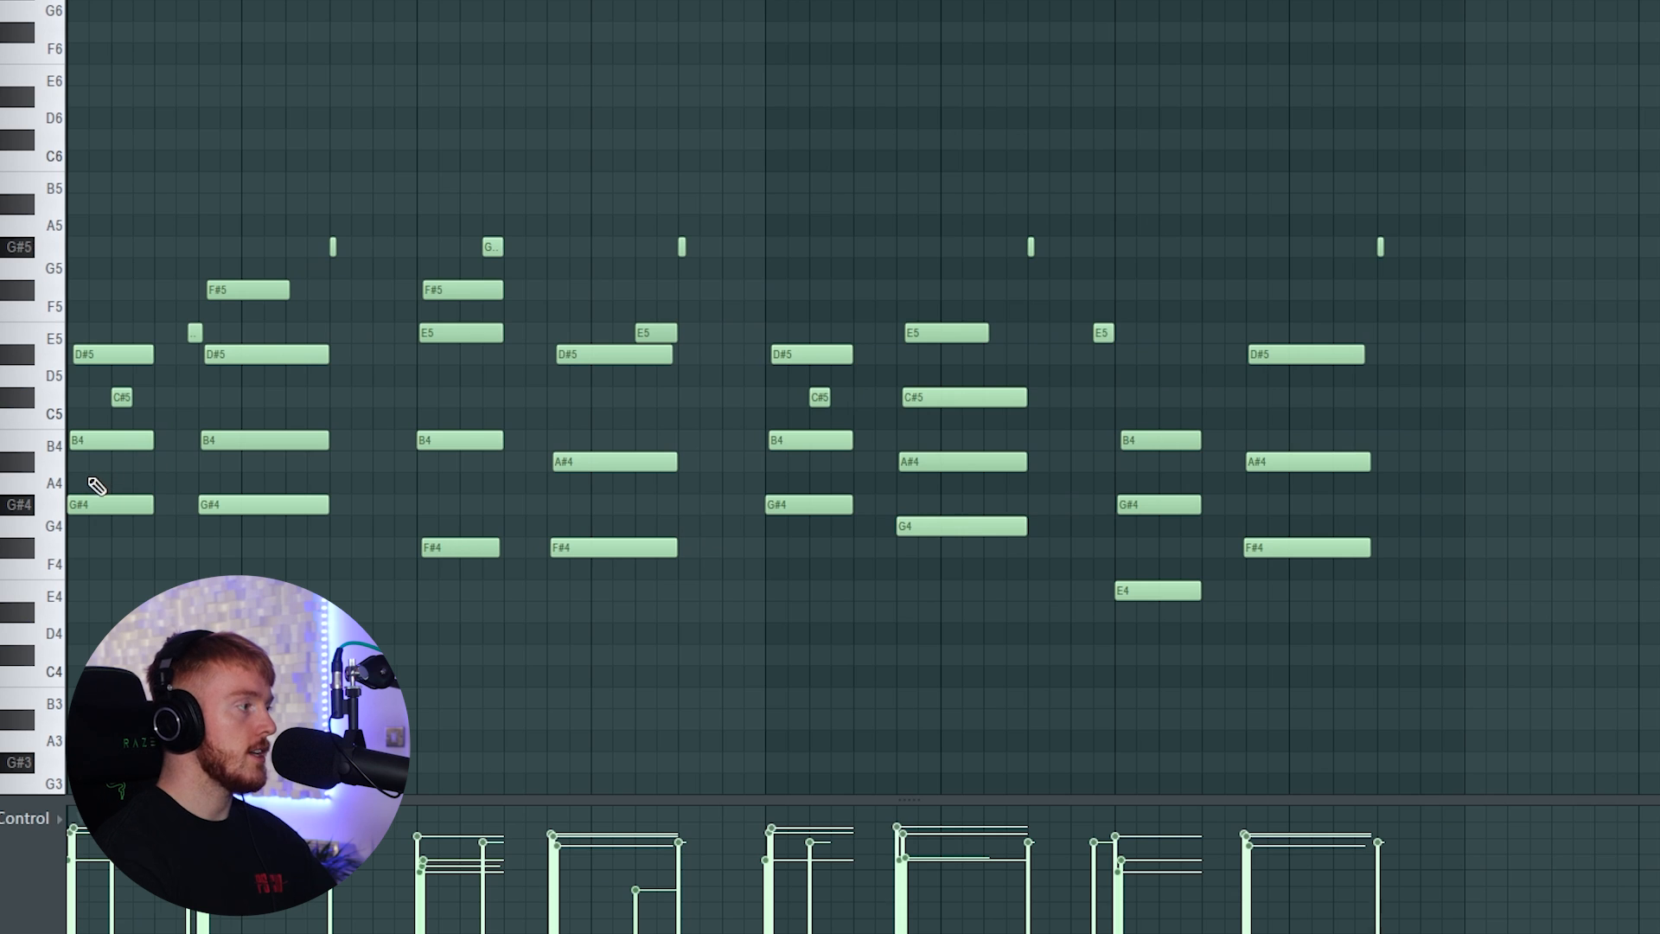
{"action": "scroll", "coordinate": [173, 389], "scroll_direction": "up", "scroll_amount": 3, "text": "ctrl"}
{"action": "left_click_drag", "start_coordinate": [165, 0], "coordinate": [95, 0]}
{"action": "scroll", "coordinate": [95, 86], "scroll_direction": "up", "scroll_amount": 2, "text": "ctrl"}
{"action": "key", "text": "space"}
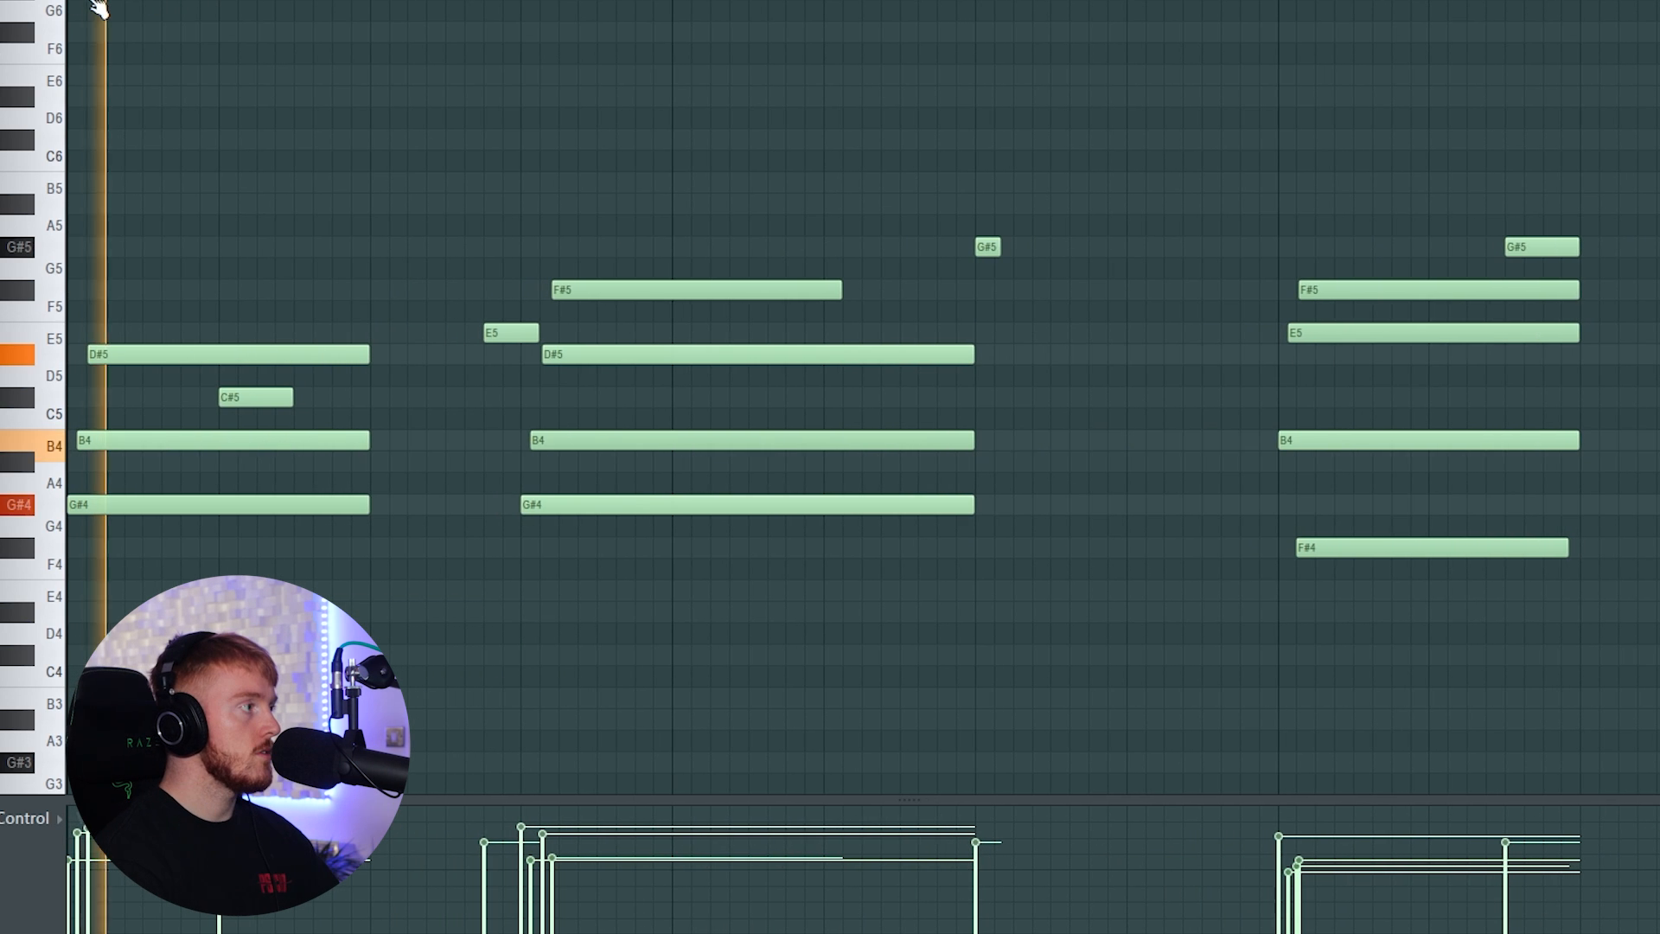
{"action": "key", "text": "space"}
{"action": "key", "text": "space"}
{"action": "key", "text": "space"}
Step: Align the first chord's B4 and D#5 notes with the start of its G#4 note and play the chord
{"action": "left_click_drag", "start_coordinate": [149, 299], "coordinate": [131, 561], "text": "ctrl"}
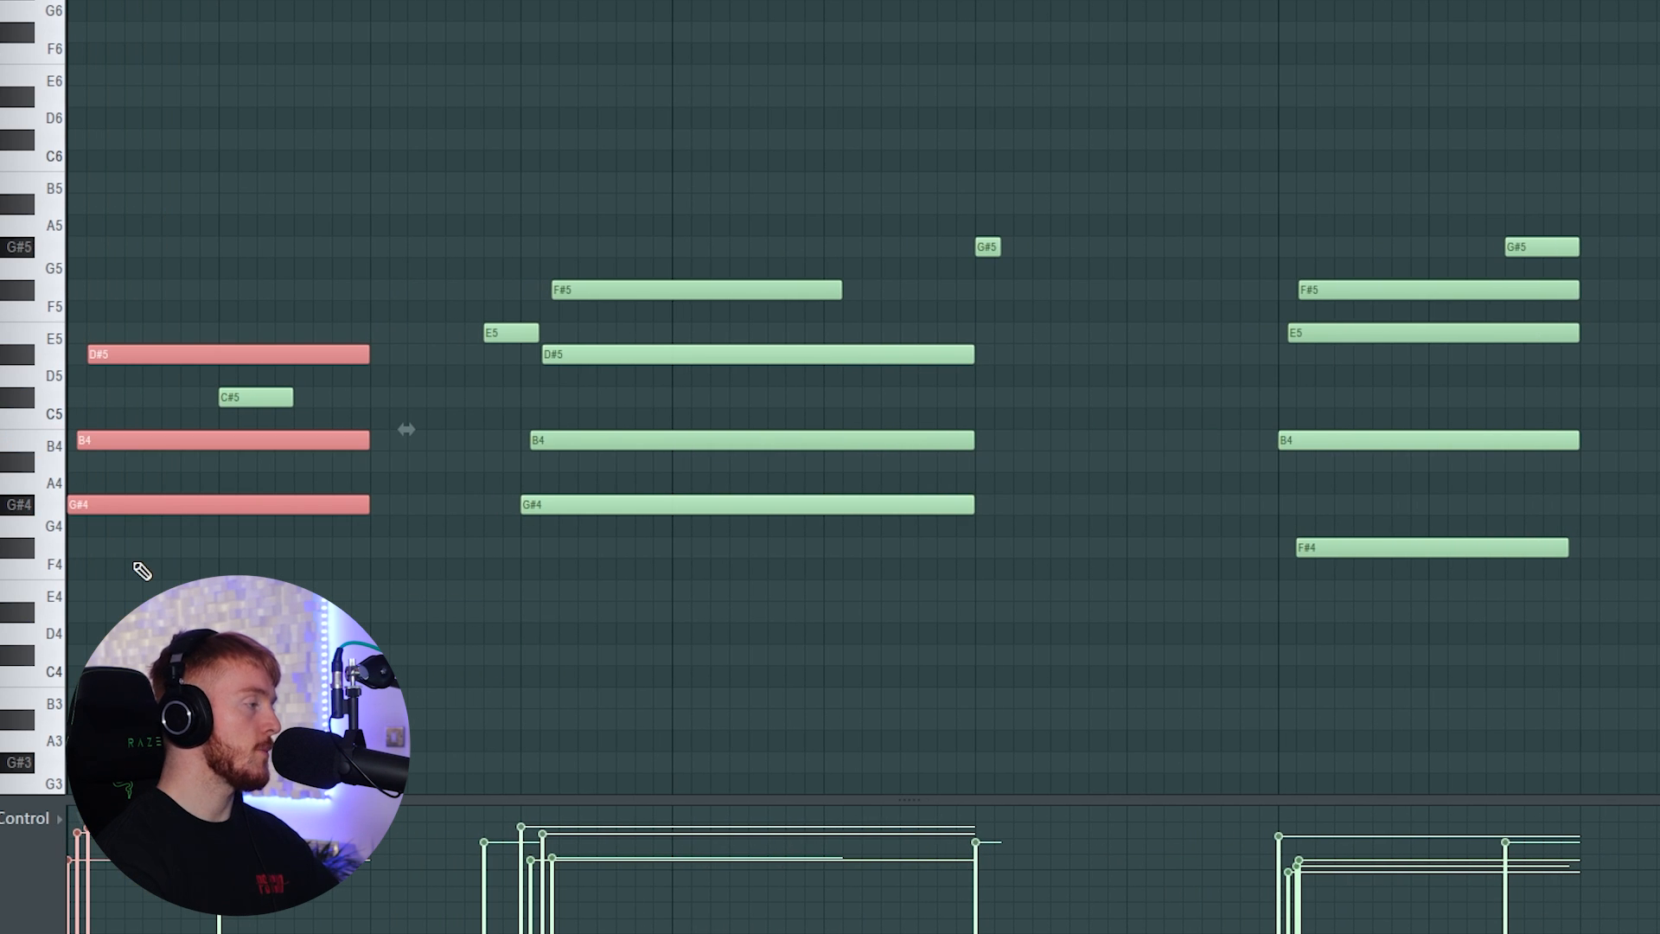
{"action": "left_click", "coordinate": [406, 430]}
{"action": "left_click_drag", "start_coordinate": [126, 437], "coordinate": [81, 437]}
{"action": "left_click_drag", "start_coordinate": [142, 357], "coordinate": [122, 355]}
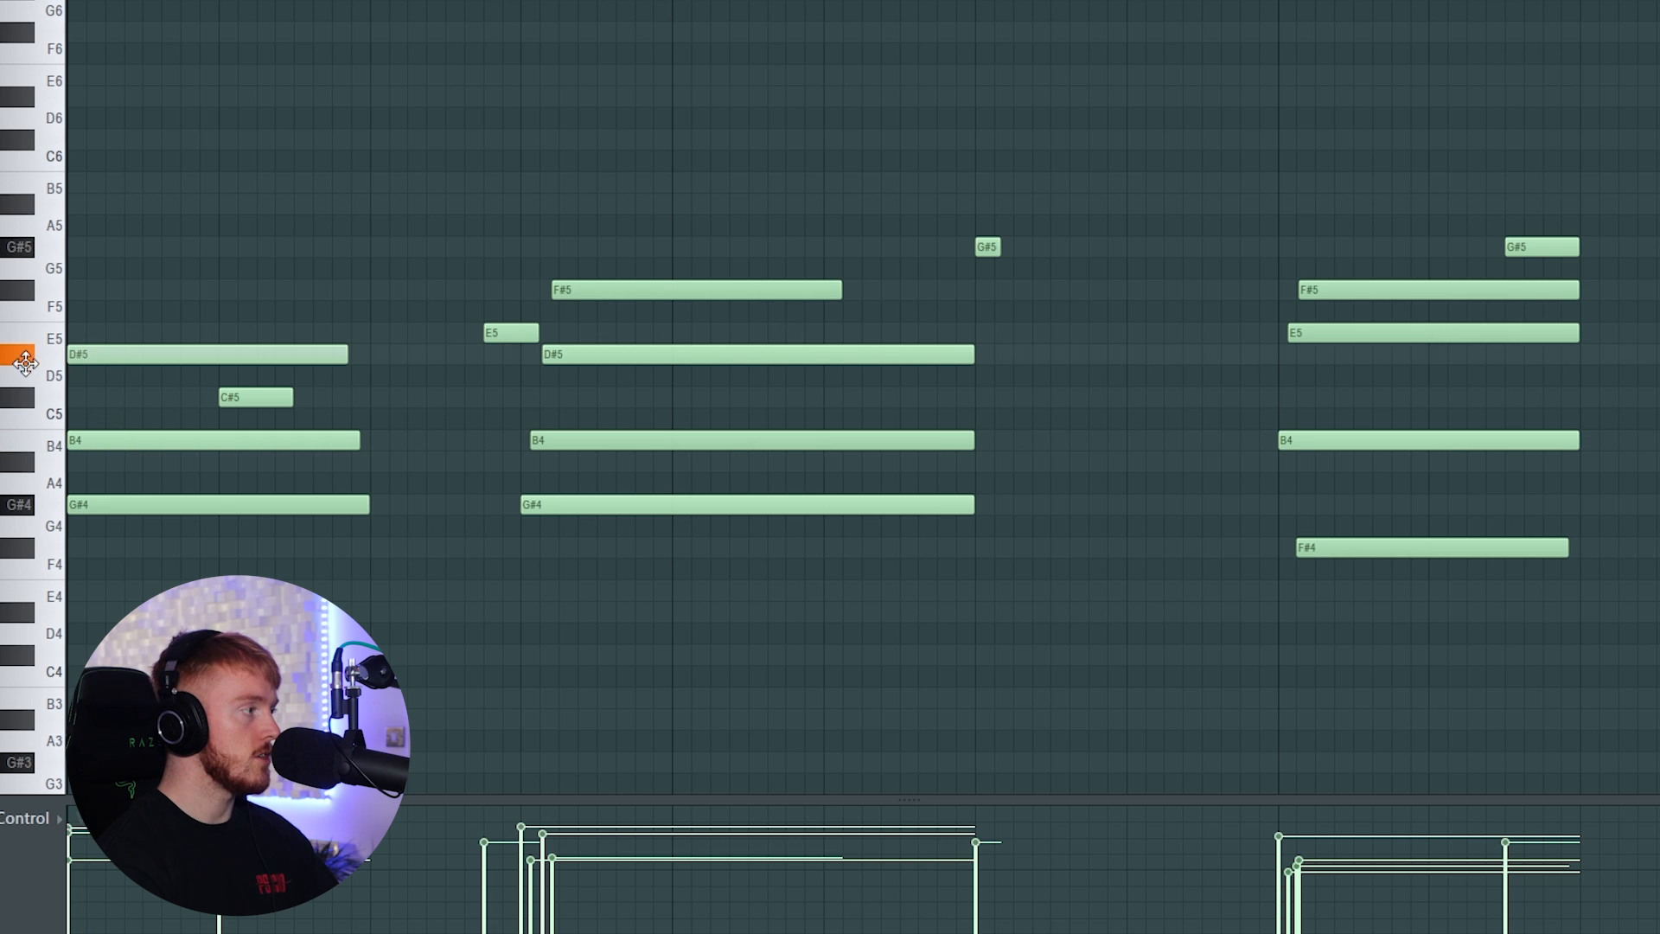
{"action": "scroll", "coordinate": [106, 322], "scroll_direction": "up", "scroll_amount": 2, "text": "ctrl"}
{"action": "key", "text": "space"}
{"action": "key", "text": "space"}
{"action": "left_click_drag", "start_coordinate": [156, 0], "coordinate": [95, 1]}
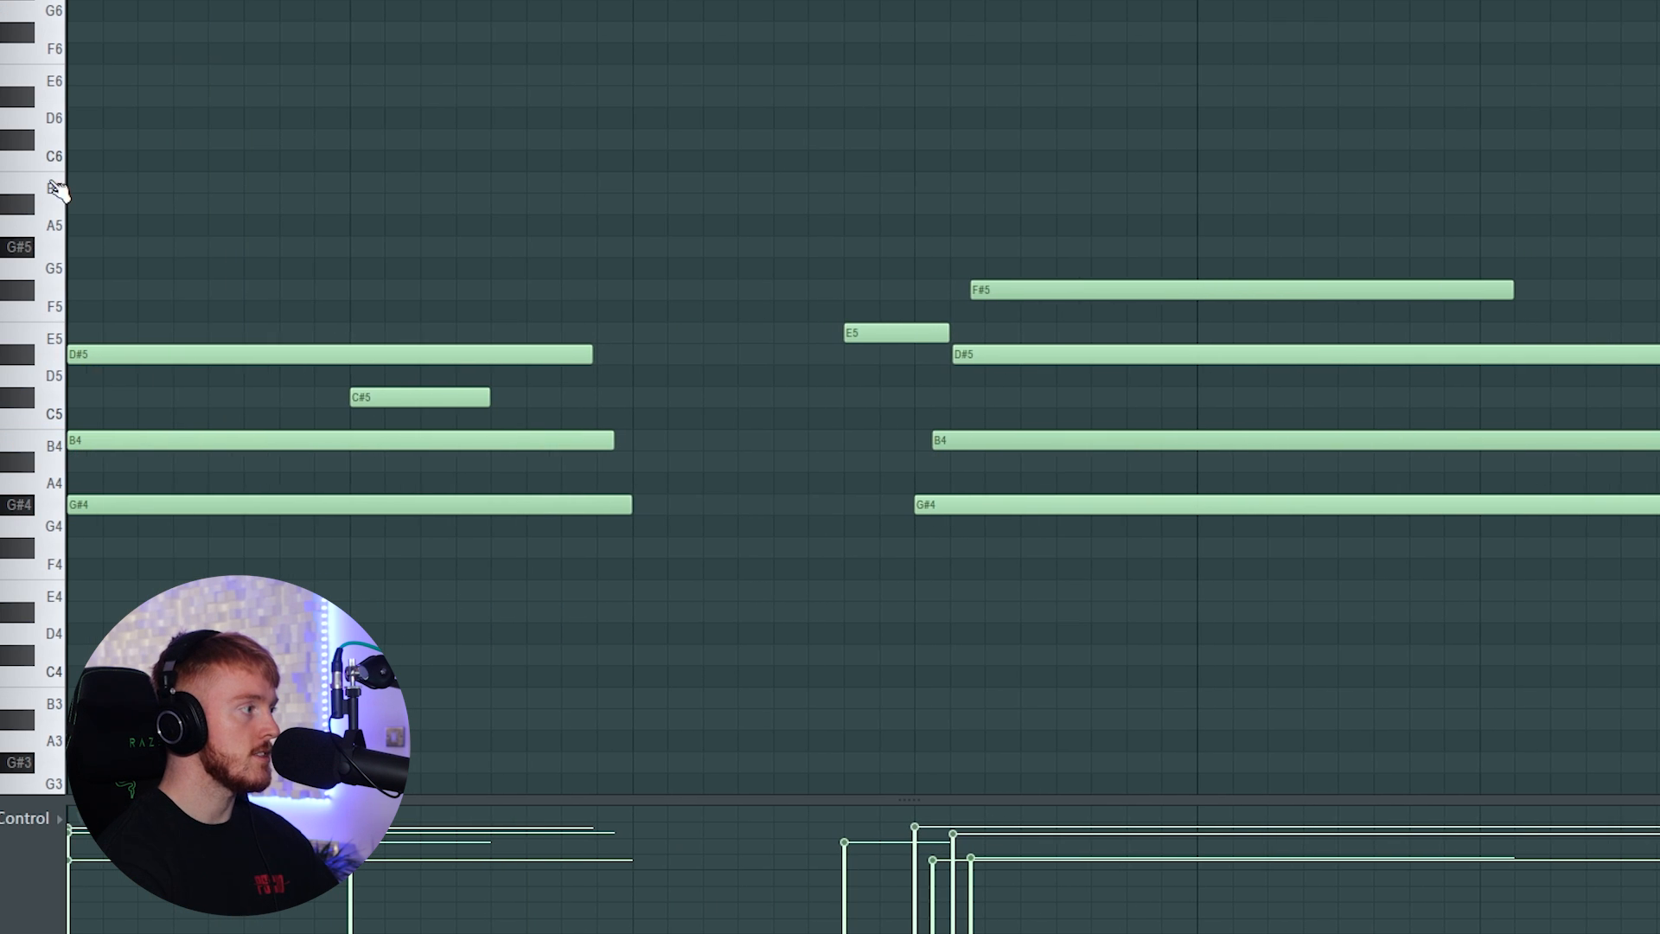
Step: Strumize the first chord's G#4, B4 and D#5 notes with staggered start times, preserving their ends
{"action": "left_click_drag", "start_coordinate": [103, 234], "coordinate": [230, 580], "text": "ctrl"}
{"action": "key", "text": "alt+s"}
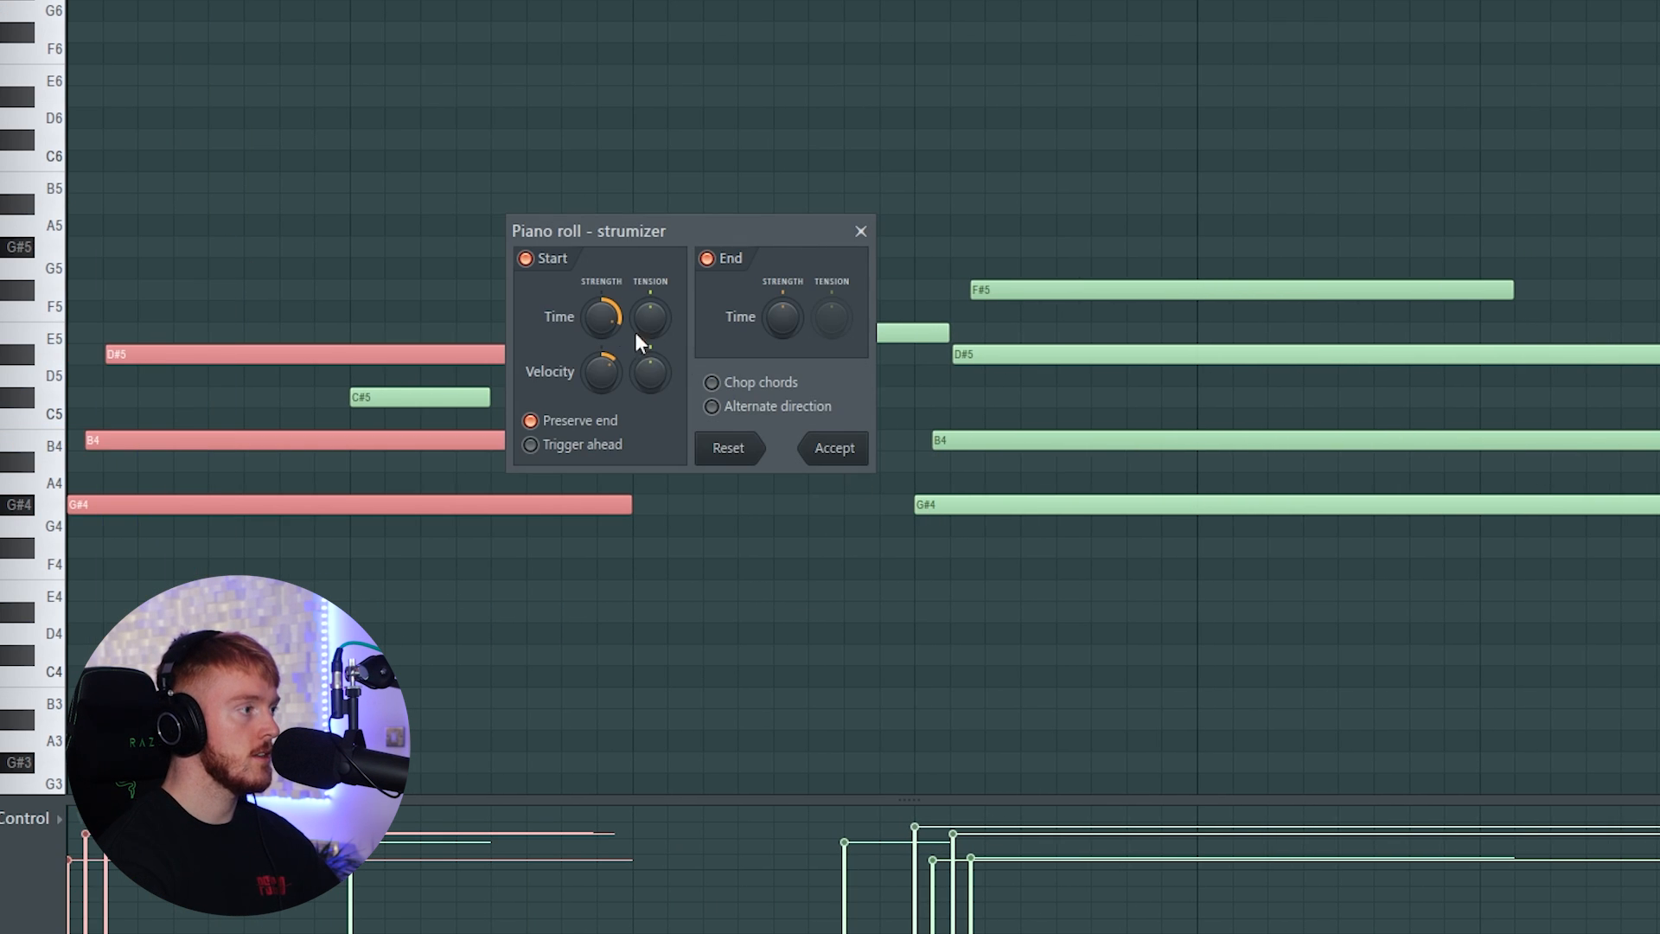
{"action": "mouse_move", "coordinate": [602, 319]}
{"action": "left_mouse_down"}
{"action": "mouse_move", "coordinate": [602, 337]}
{"action": "mouse_move", "coordinate": [602, 313]}
{"action": "left_mouse_up"}
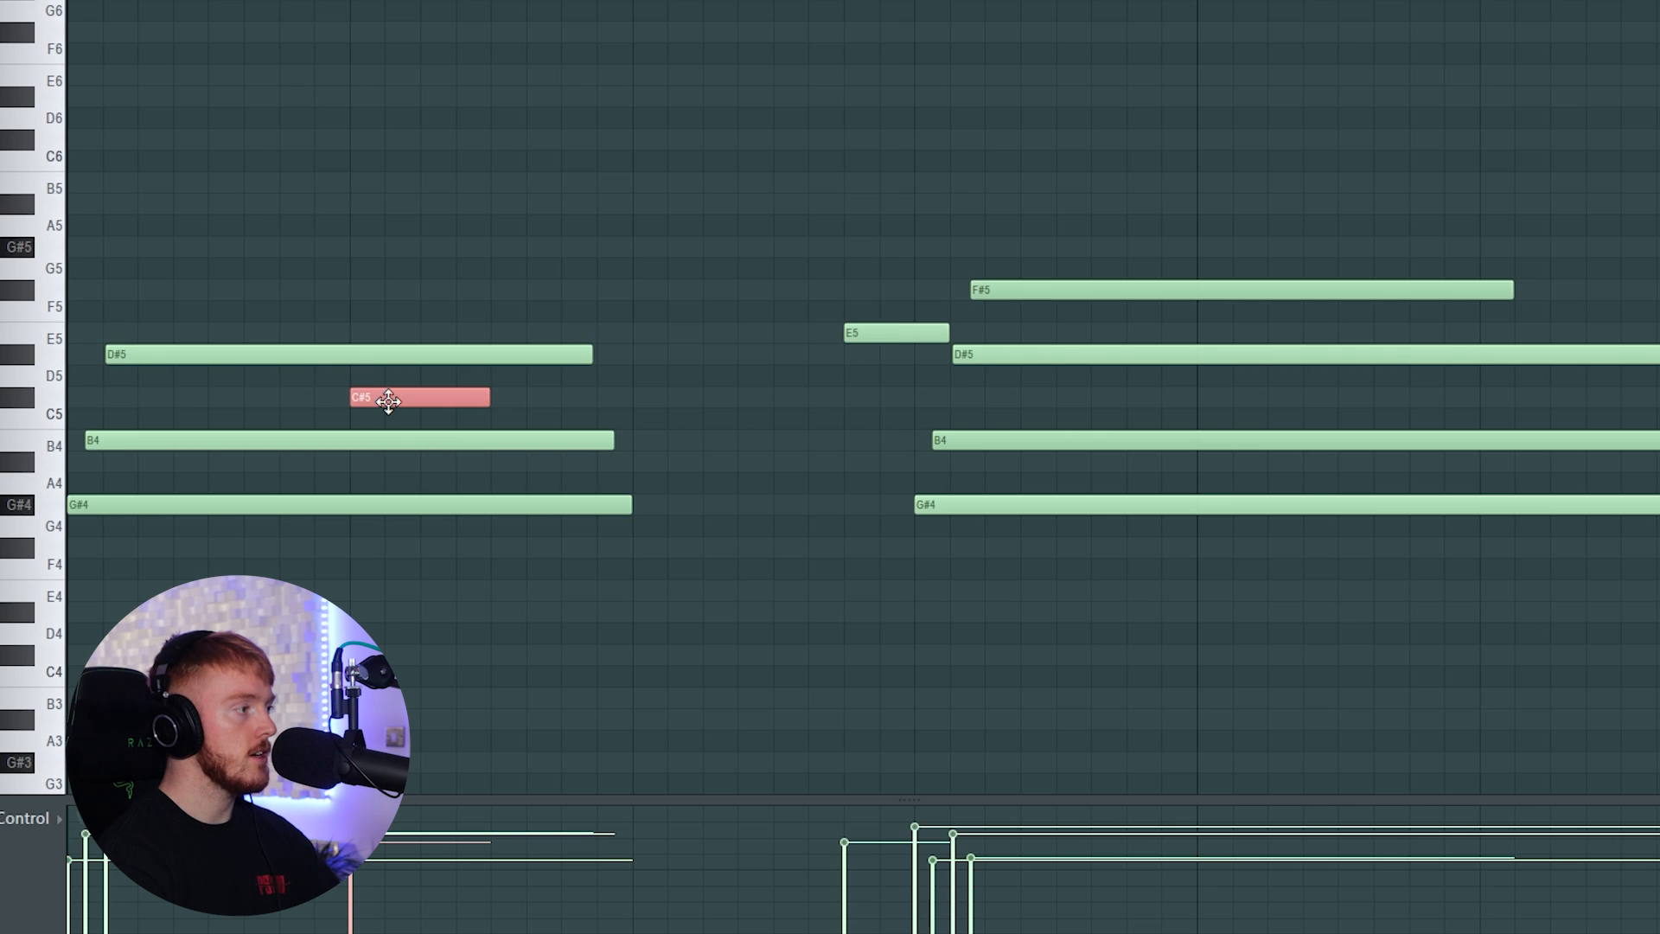
Step: Audition the first chord without its C#5 note, redraw that note at its former length and replay the chord
{"action": "key", "text": "space"}
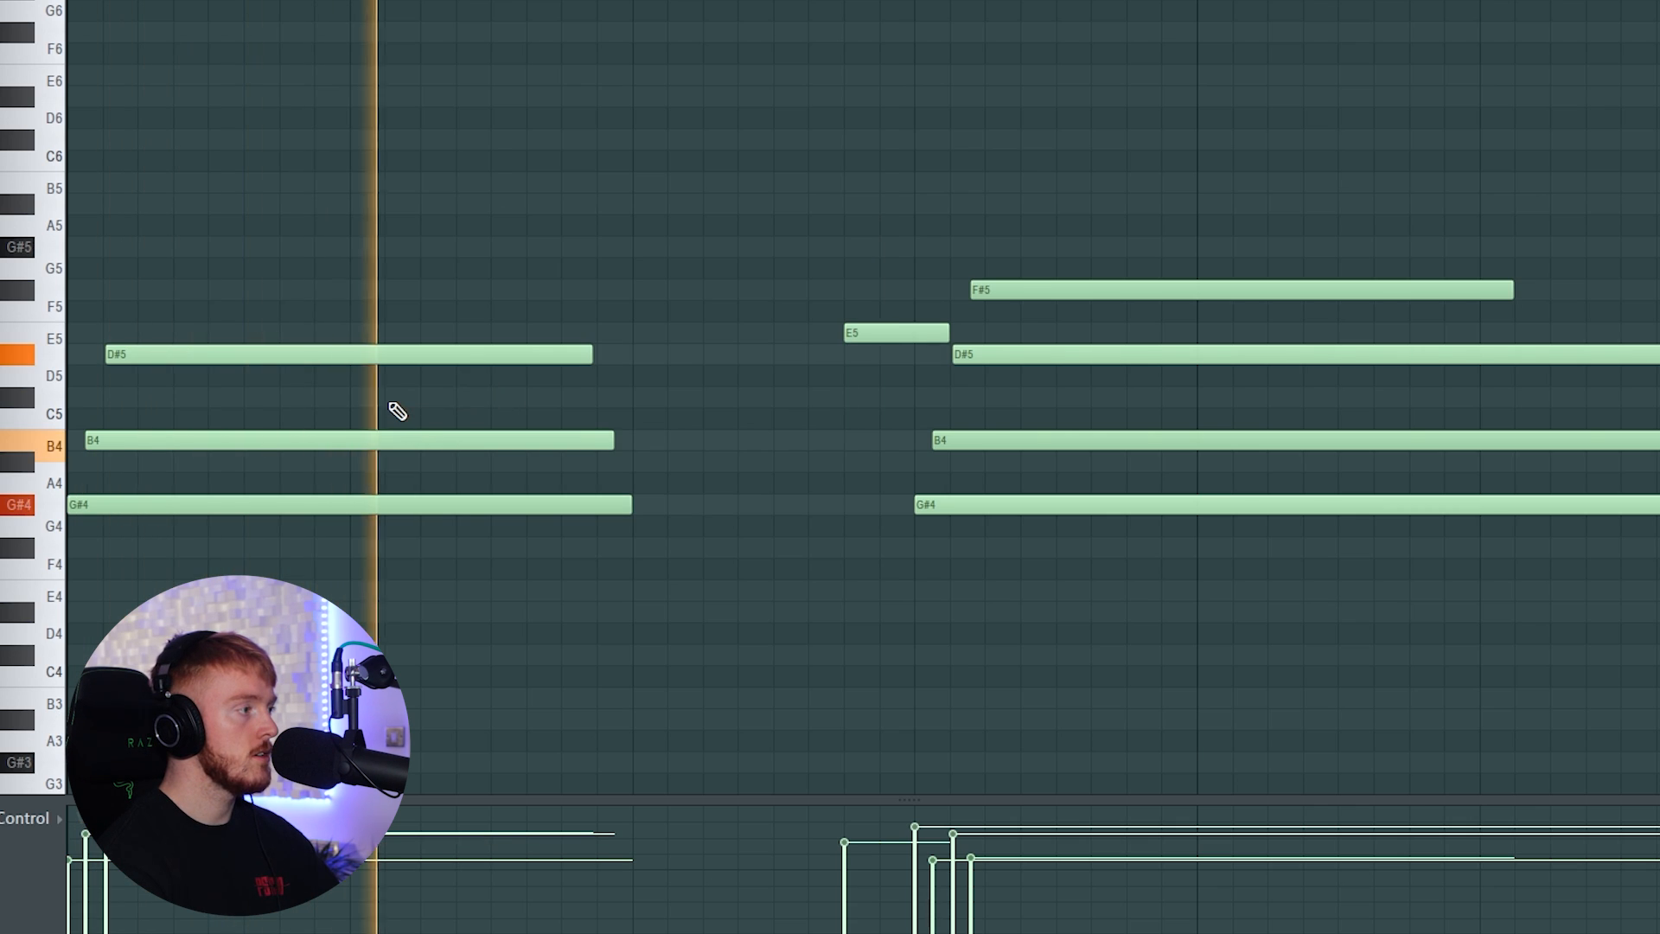
{"action": "key", "text": "space"}
{"action": "left_click", "coordinate": [351, 400]}
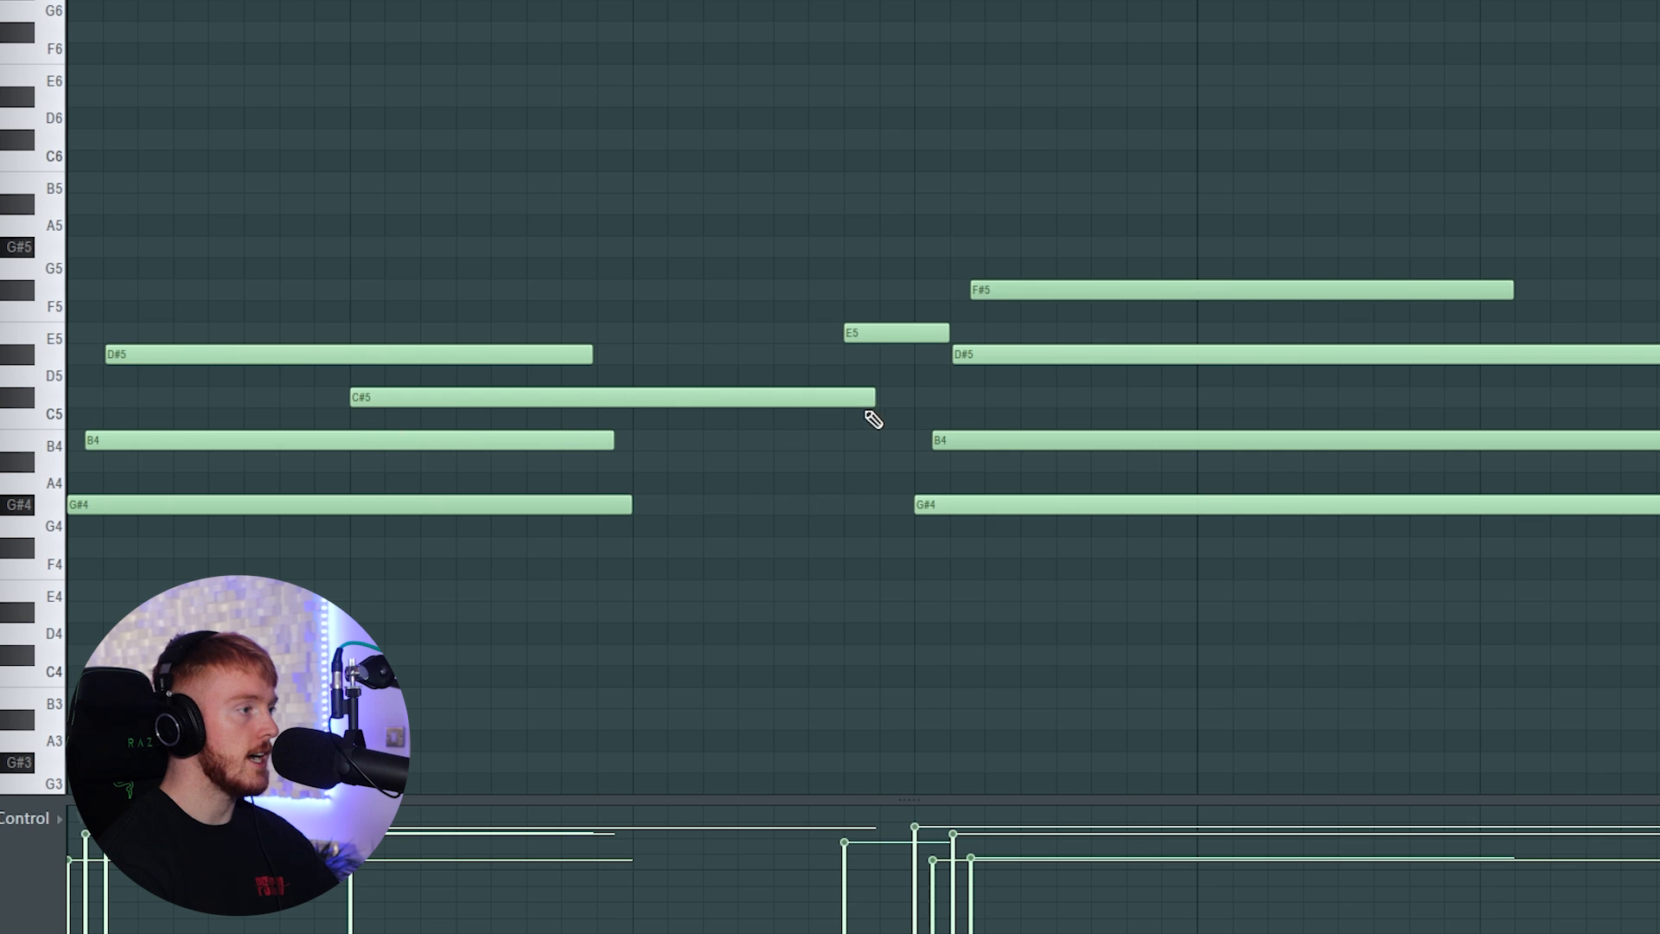
{"action": "left_click_drag", "start_coordinate": [872, 399], "coordinate": [489, 399]}
{"action": "key", "text": "space"}
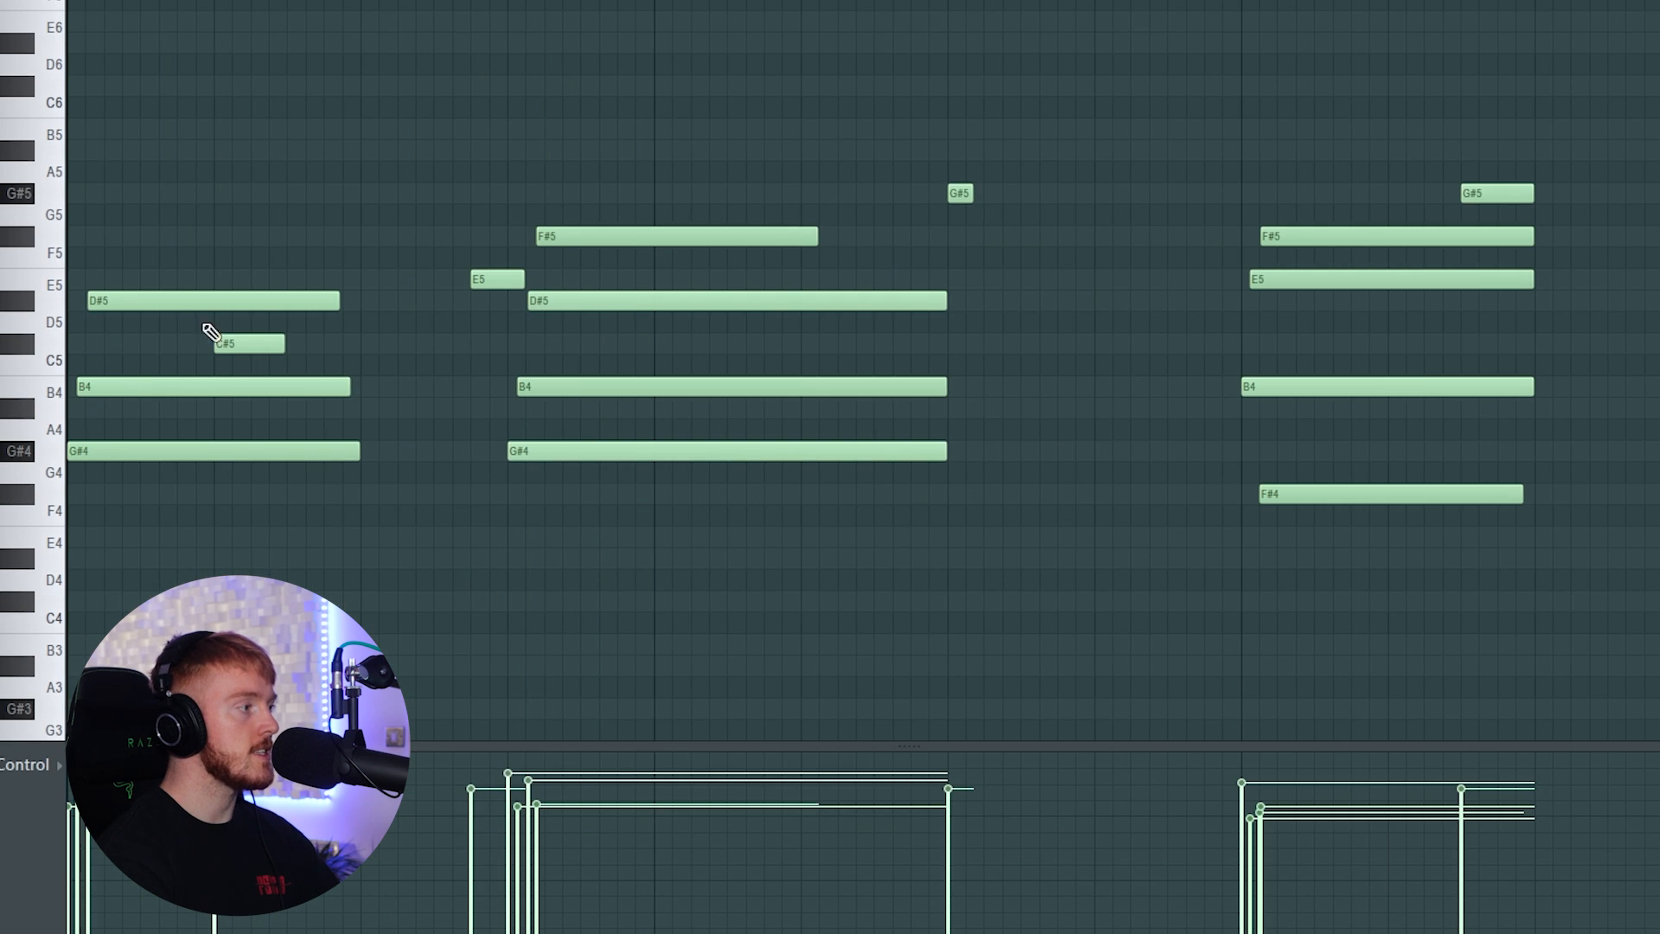
Step: Examine the short G#5 note after the second chord and play back the opening bars up to the third chord
{"action": "scroll", "coordinate": [203, 346], "scroll_direction": "up", "scroll_amount": 1}
{"action": "scroll", "coordinate": [197, 363], "scroll_direction": "up", "scroll_amount": 4}
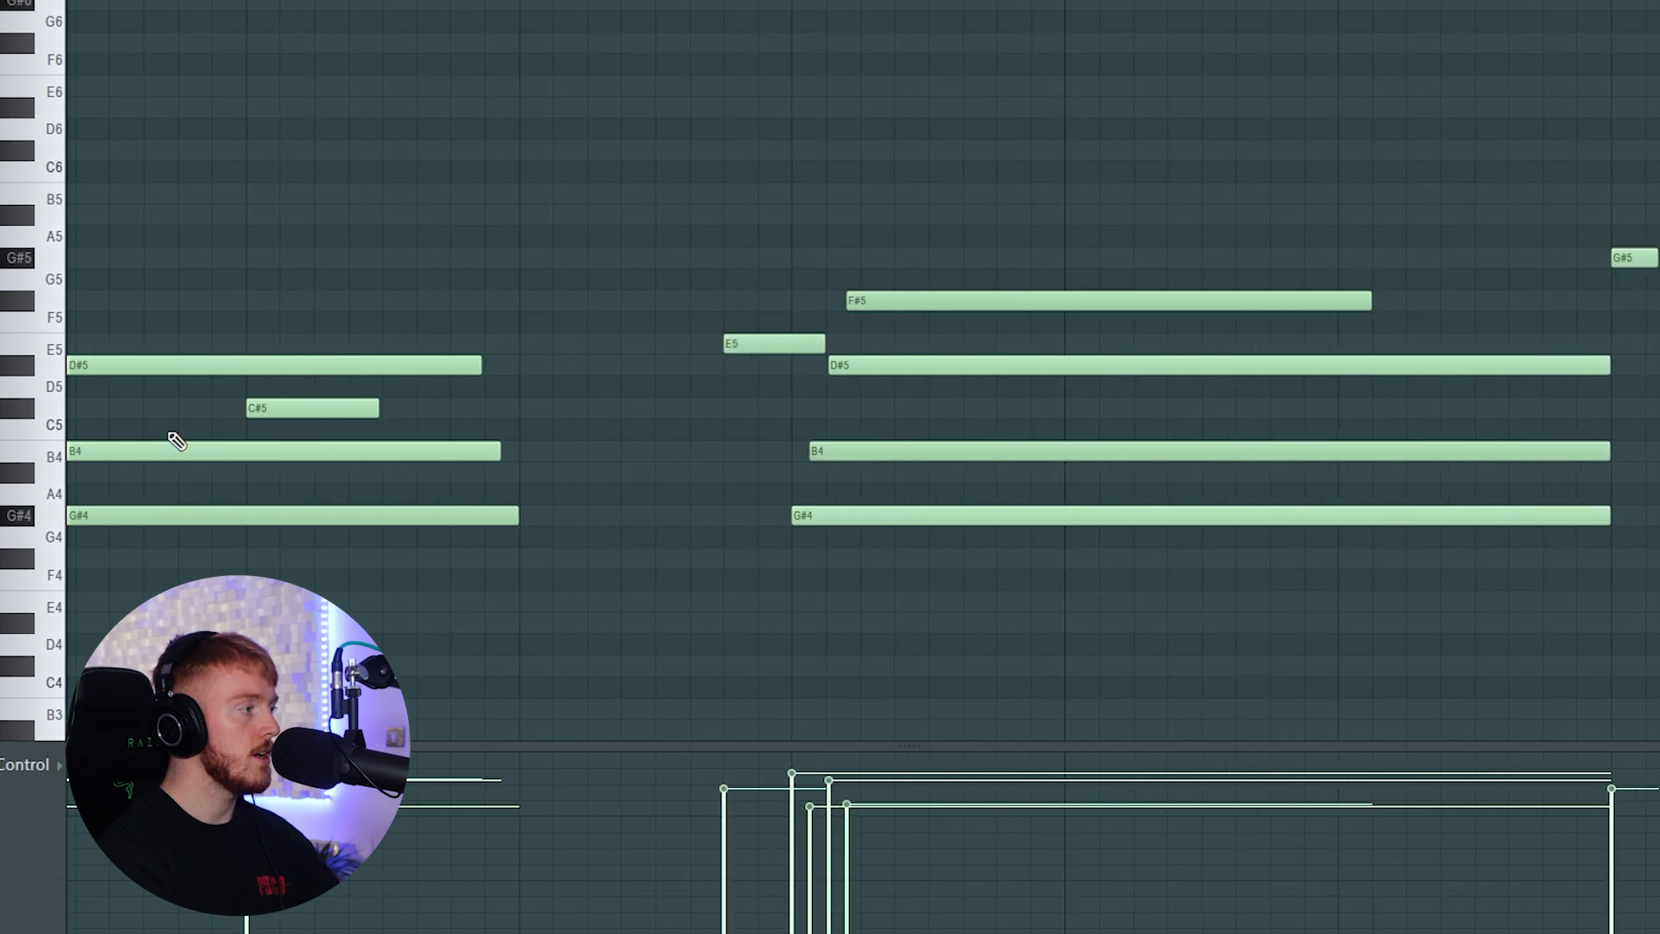
{"action": "scroll", "coordinate": [407, 296], "scroll_direction": "down", "scroll_amount": 3}
{"action": "scroll", "coordinate": [643, 372], "scroll_direction": "up", "scroll_amount": 3}
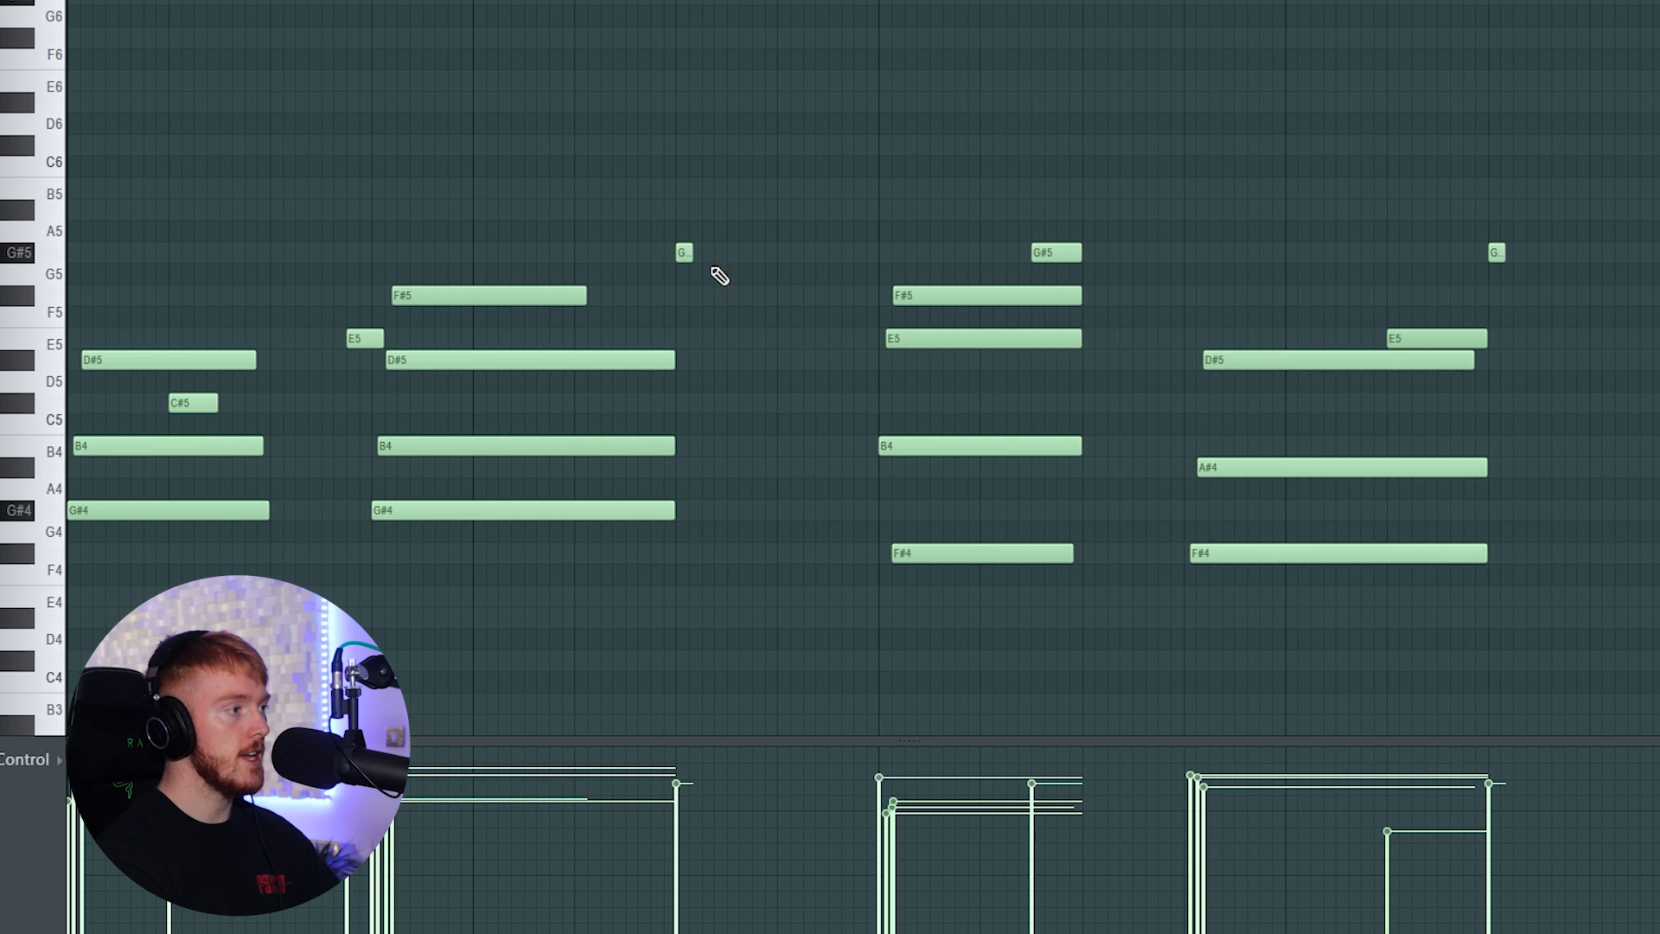
{"action": "scroll", "coordinate": [699, 258], "scroll_direction": "up", "scroll_amount": 4}
{"action": "left_click_drag", "start_coordinate": [629, 198], "coordinate": [744, 300]}
{"action": "left_click", "coordinate": [714, 296], "text": "ctrl"}
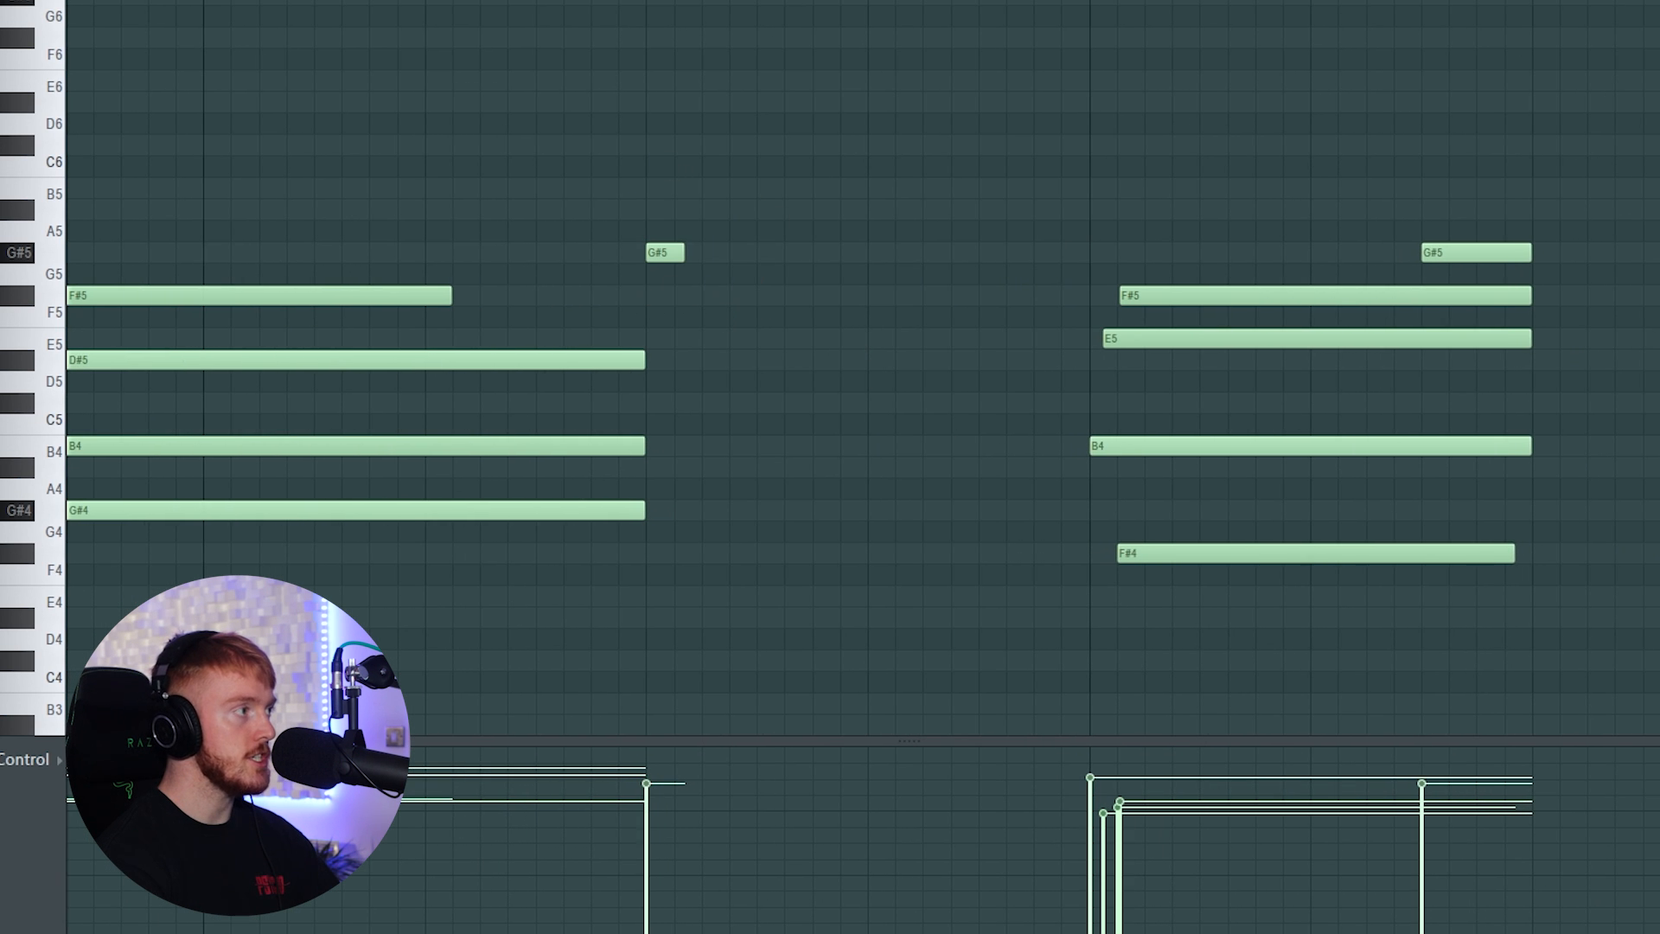
{"action": "scroll", "coordinate": [640, 9], "scroll_direction": "down", "scroll_amount": 3}
{"action": "scroll", "coordinate": [640, 9], "scroll_direction": "left", "scroll_amount": 3}
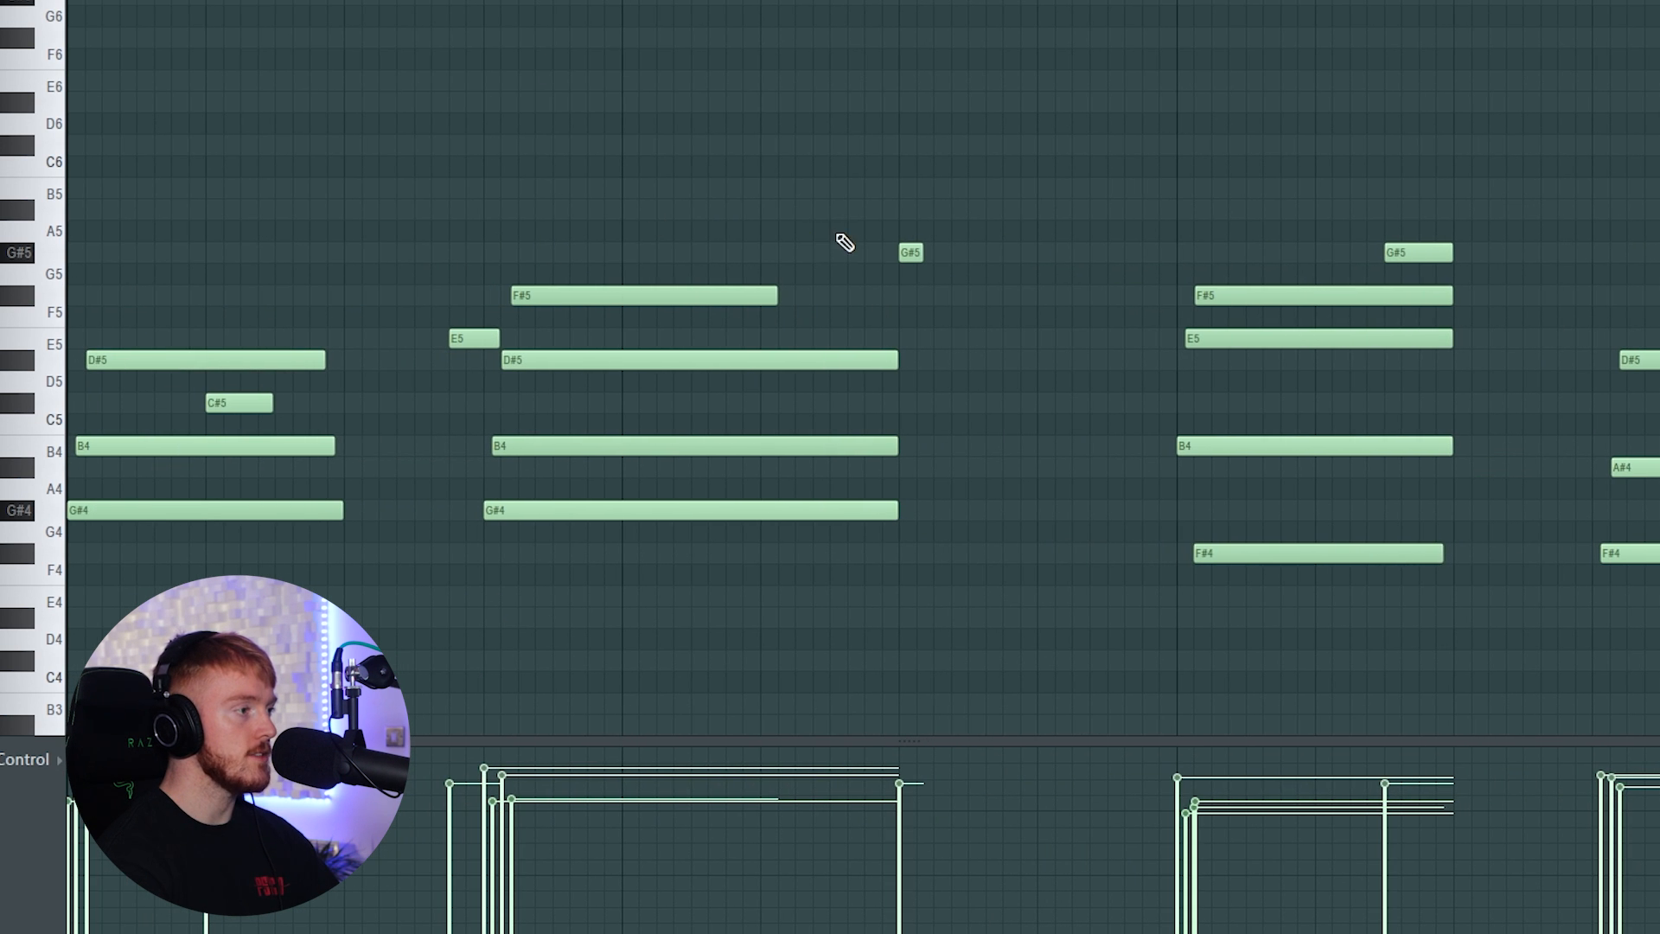
{"action": "key", "text": "space"}
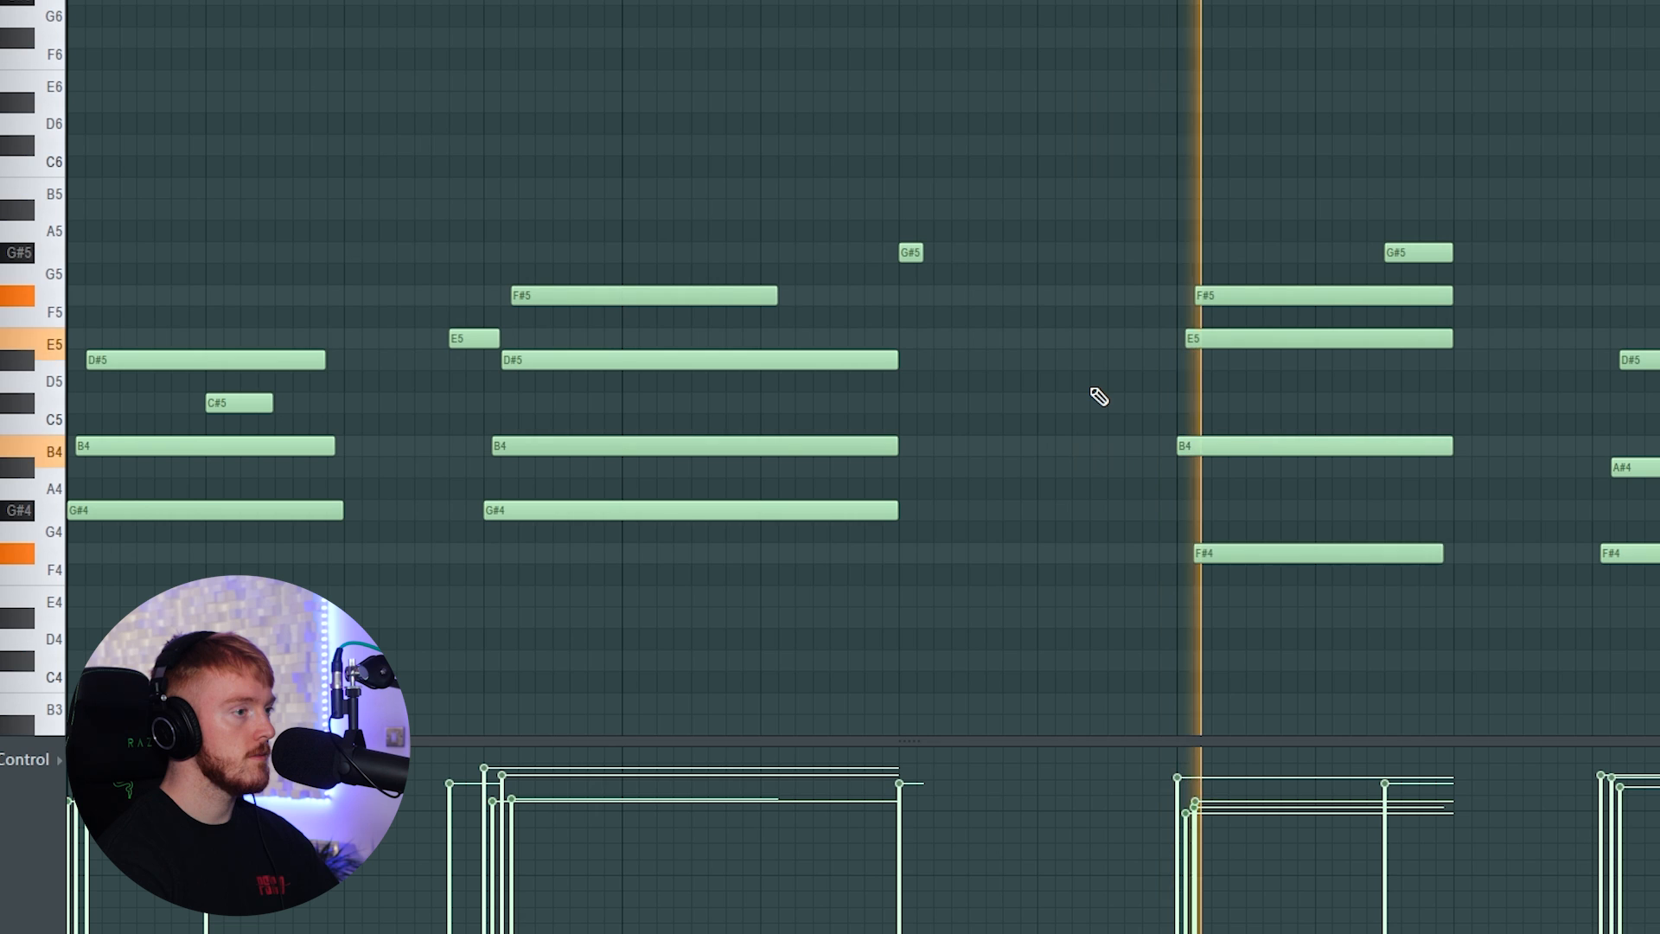
{"action": "key", "text": "space"}
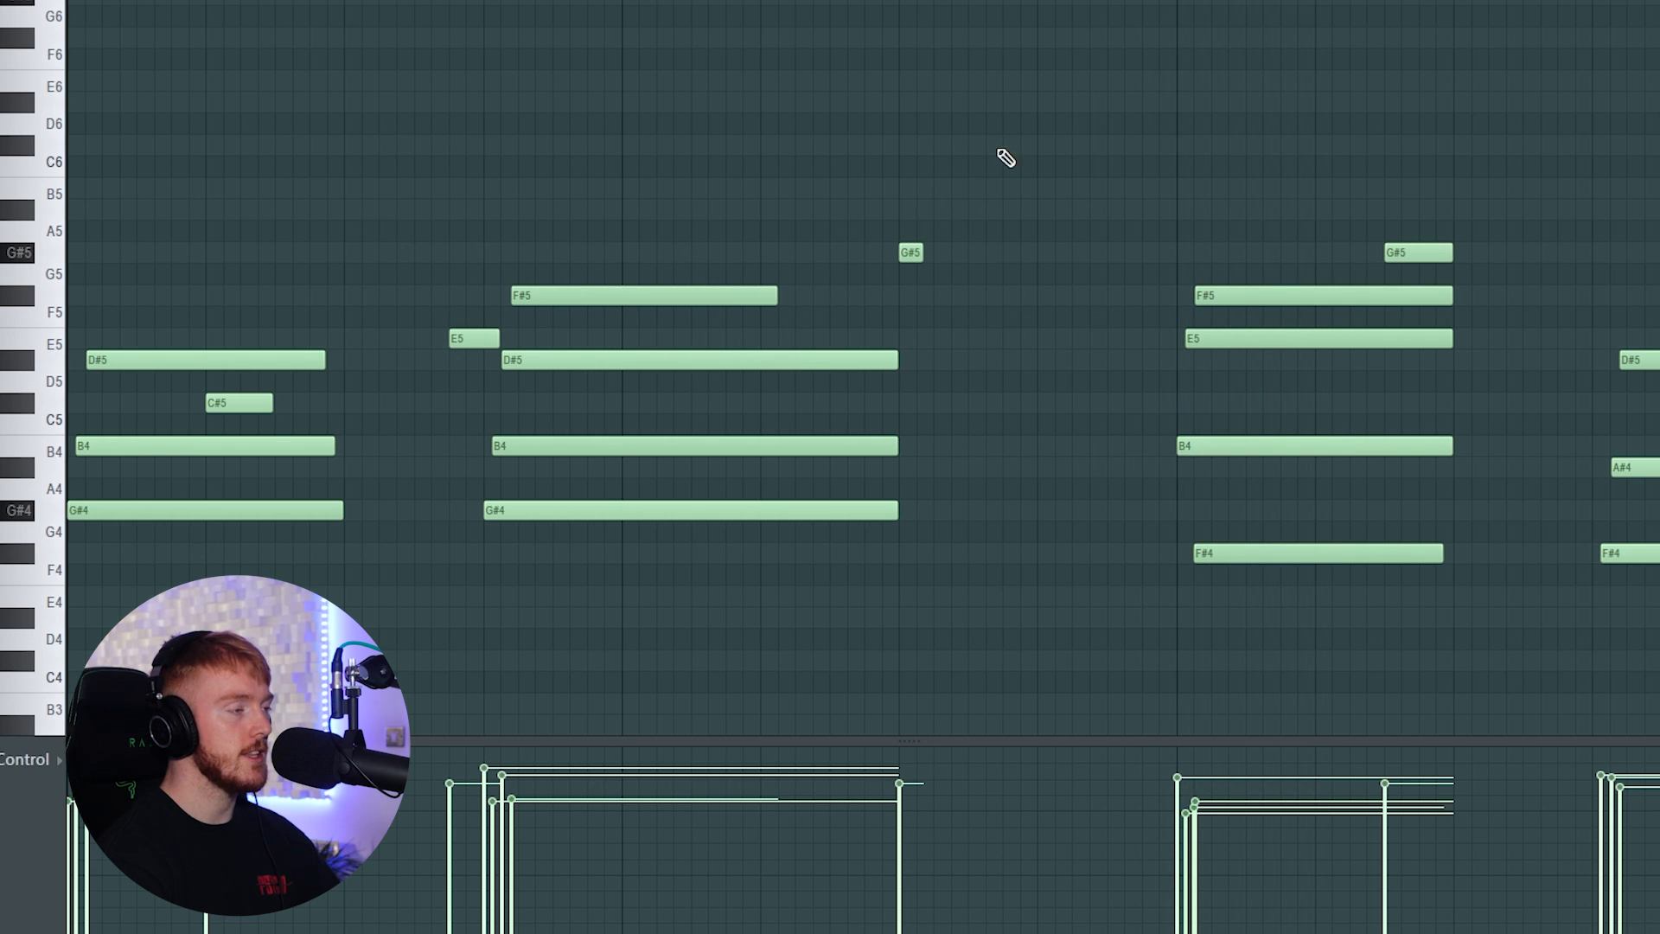
Step: Look over the whole progression, examining the second half and its G4, A#4, C#5 and E5 chord
{"action": "scroll", "coordinate": [545, 92], "scroll_direction": "up", "scroll_amount": 2}
{"action": "scroll", "coordinate": [464, 81], "scroll_direction": "down", "scroll_amount": 5}
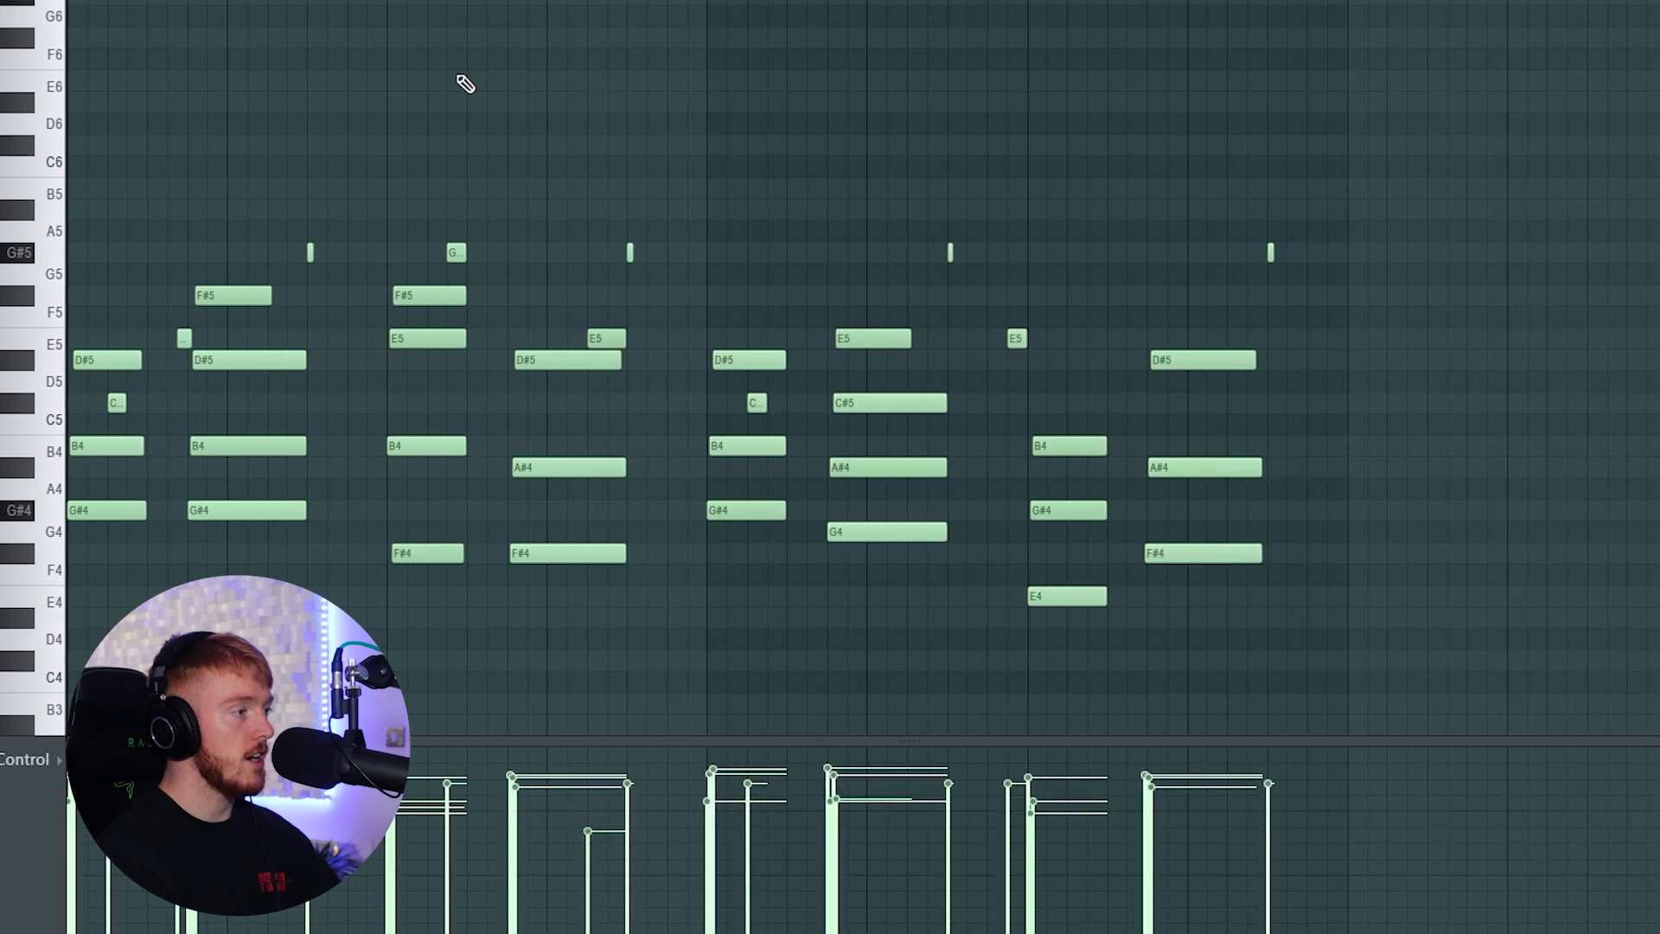
{"action": "scroll", "coordinate": [352, 133], "scroll_direction": "down", "scroll_amount": 2}
{"action": "scroll", "coordinate": [563, 427], "scroll_direction": "up", "scroll_amount": 4}
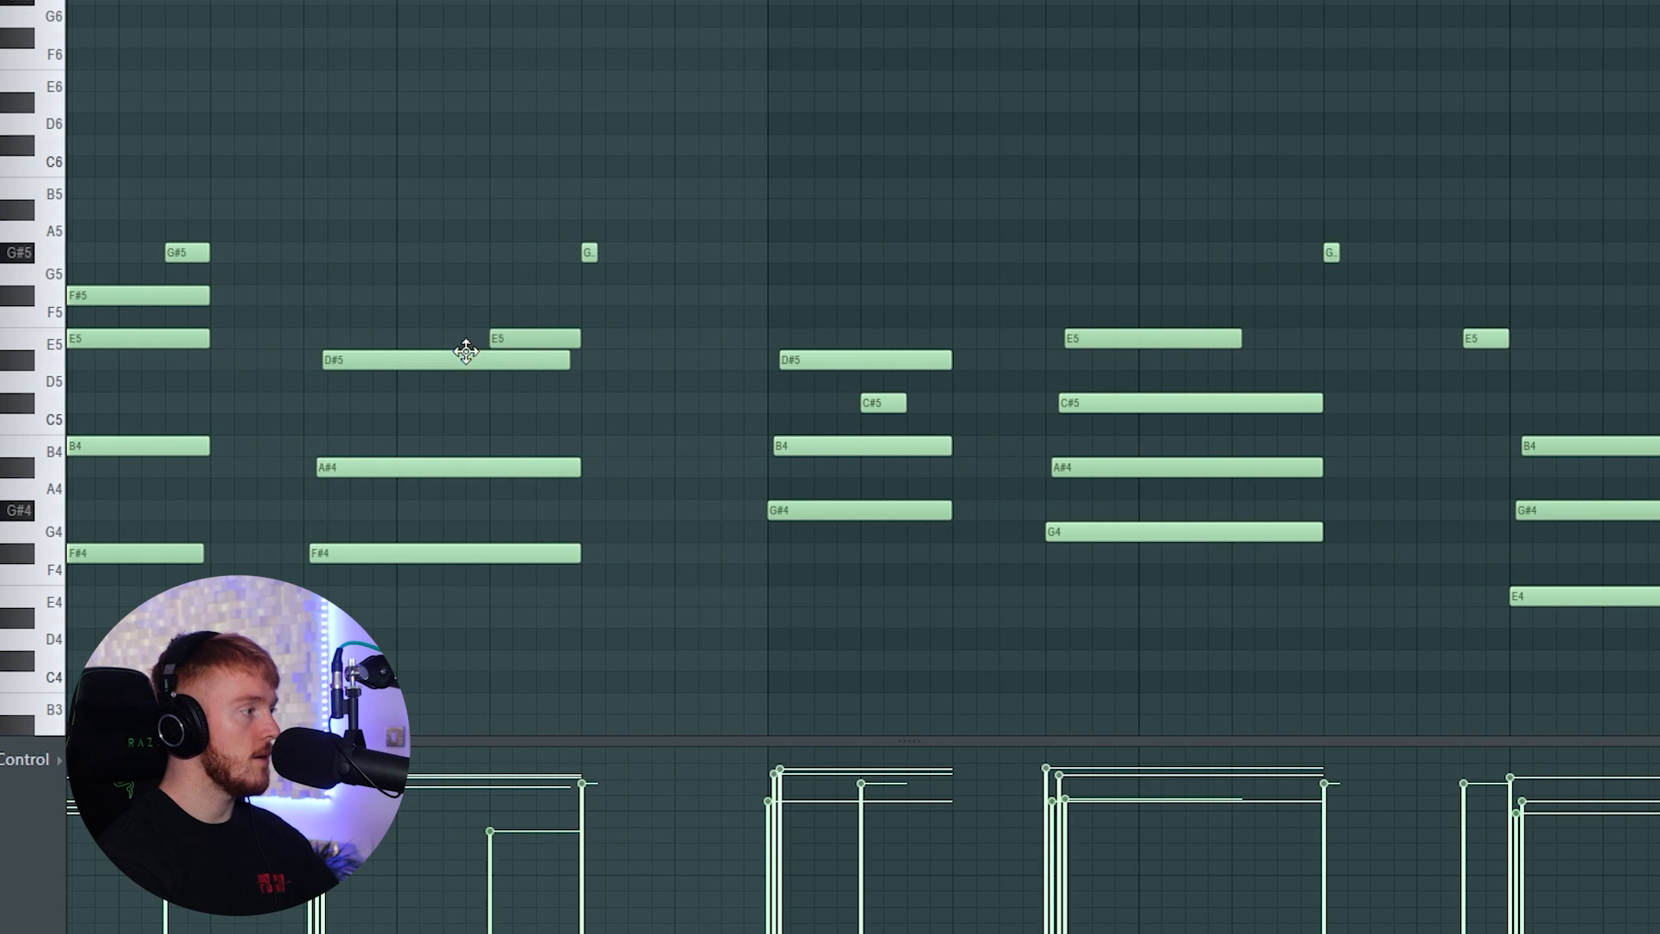
{"action": "scroll", "coordinate": [478, 150], "scroll_direction": "down", "scroll_amount": 5}
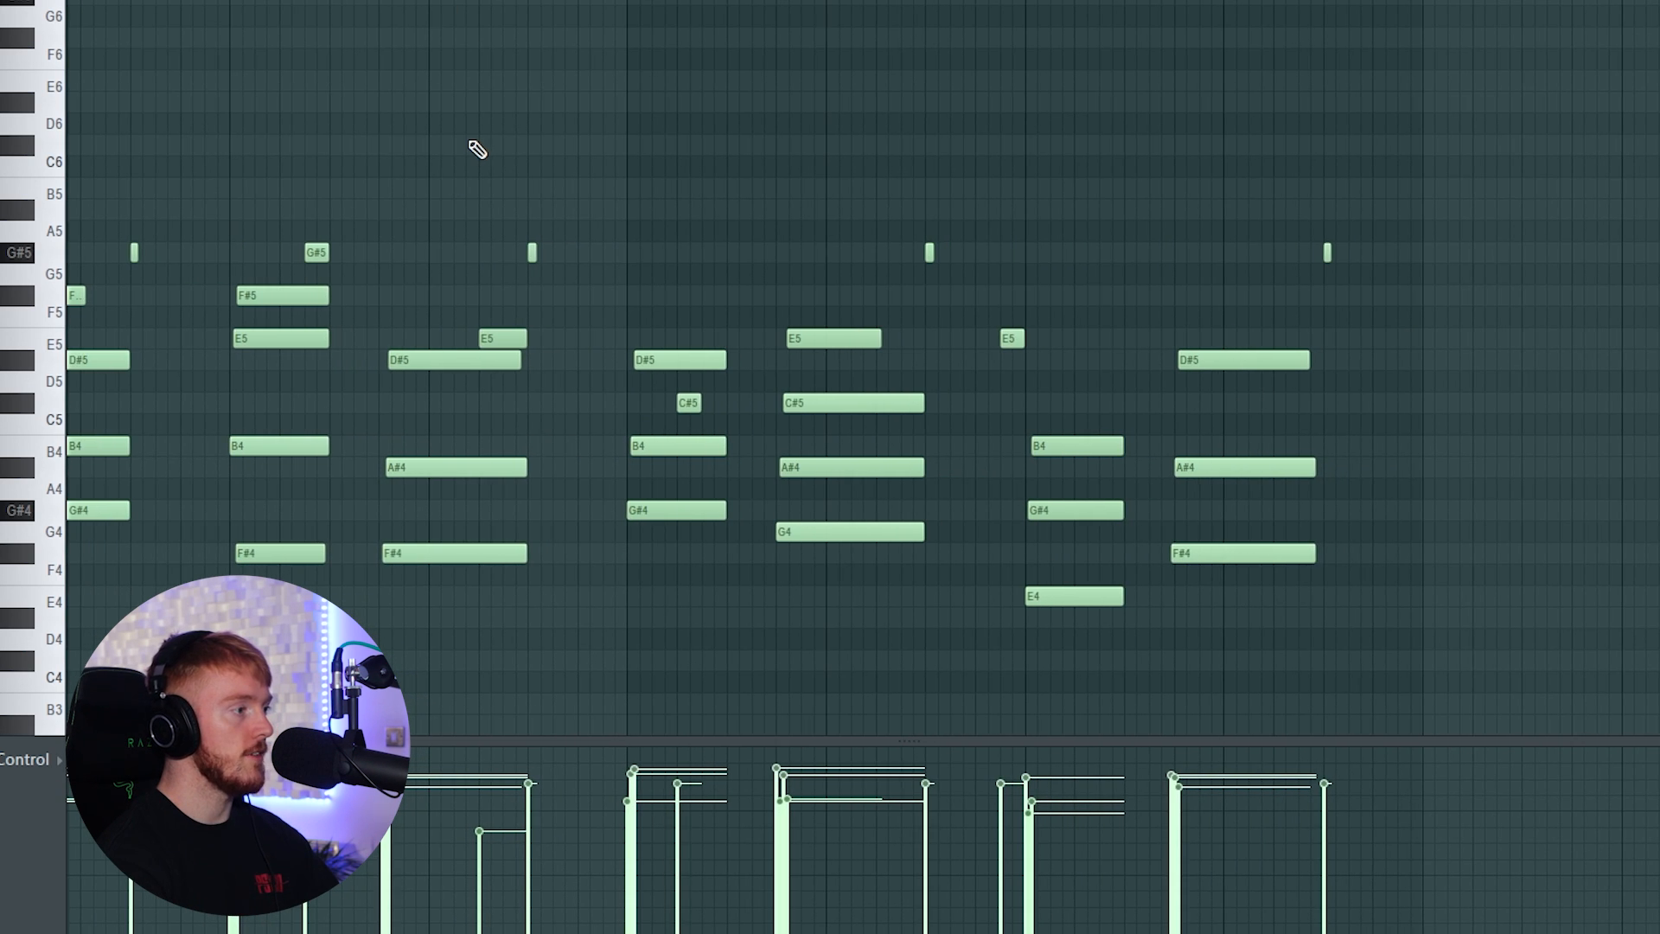
{"action": "scroll", "coordinate": [689, 426], "scroll_direction": "up", "scroll_amount": 5}
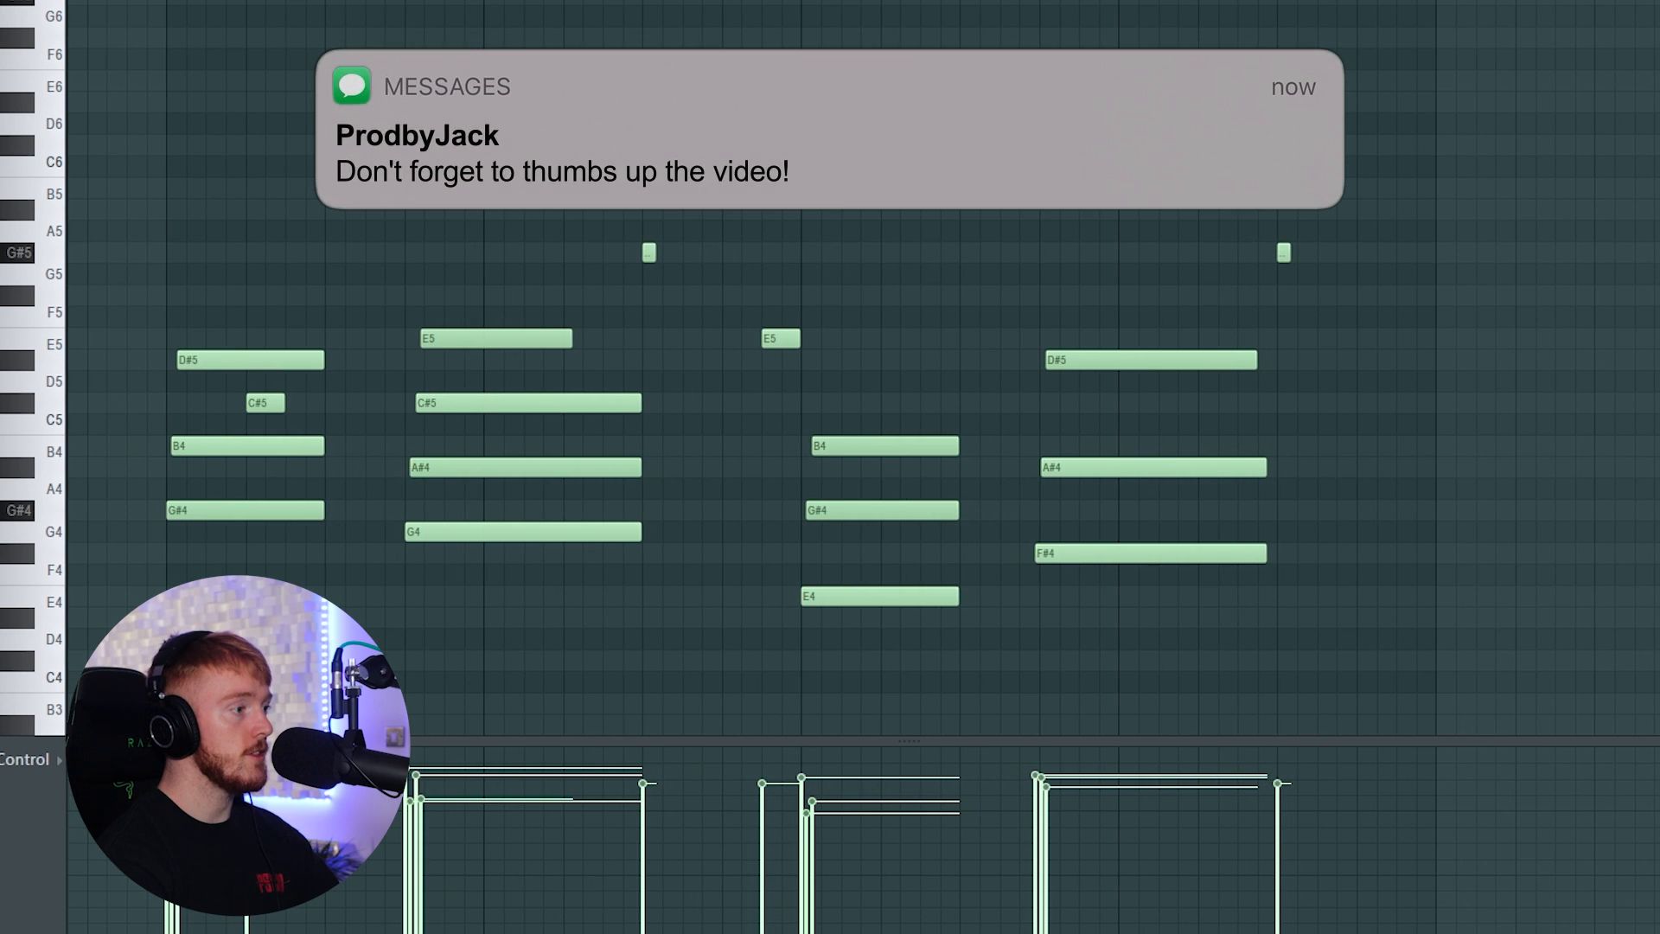
{"action": "scroll", "coordinate": [289, 104], "scroll_direction": "down", "scroll_amount": 4}
{"action": "scroll", "coordinate": [289, 104], "scroll_direction": "up", "scroll_amount": 5}
{"action": "scroll", "coordinate": [864, 368], "scroll_direction": "left", "scroll_amount": 3}
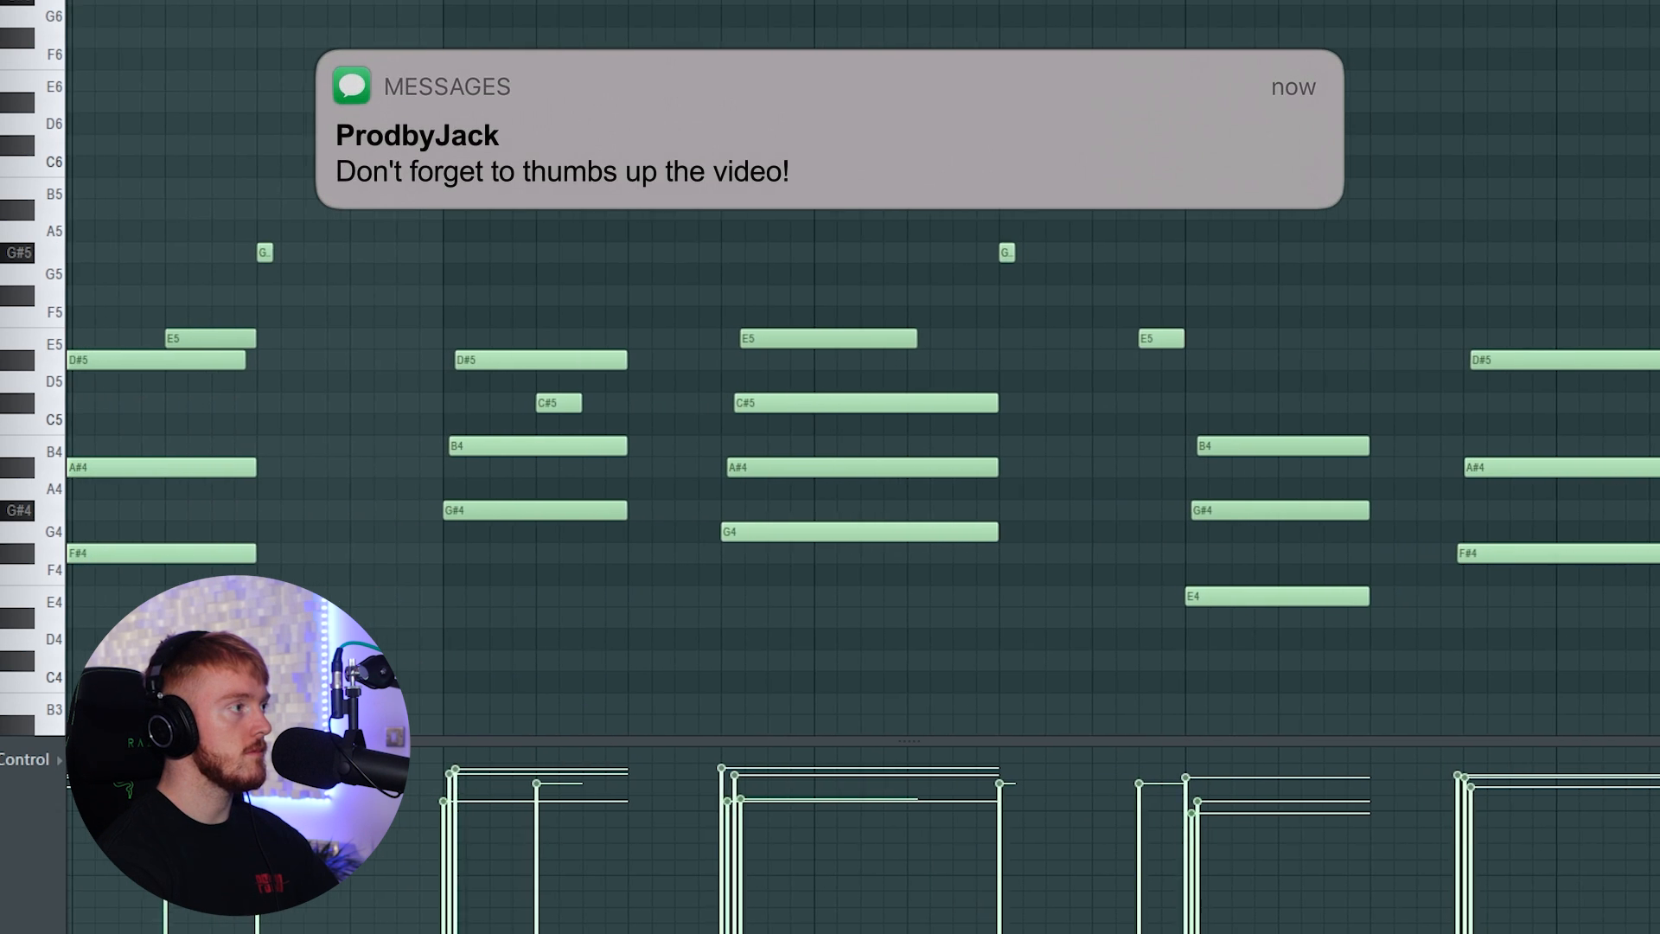
{"action": "key", "text": "space"}
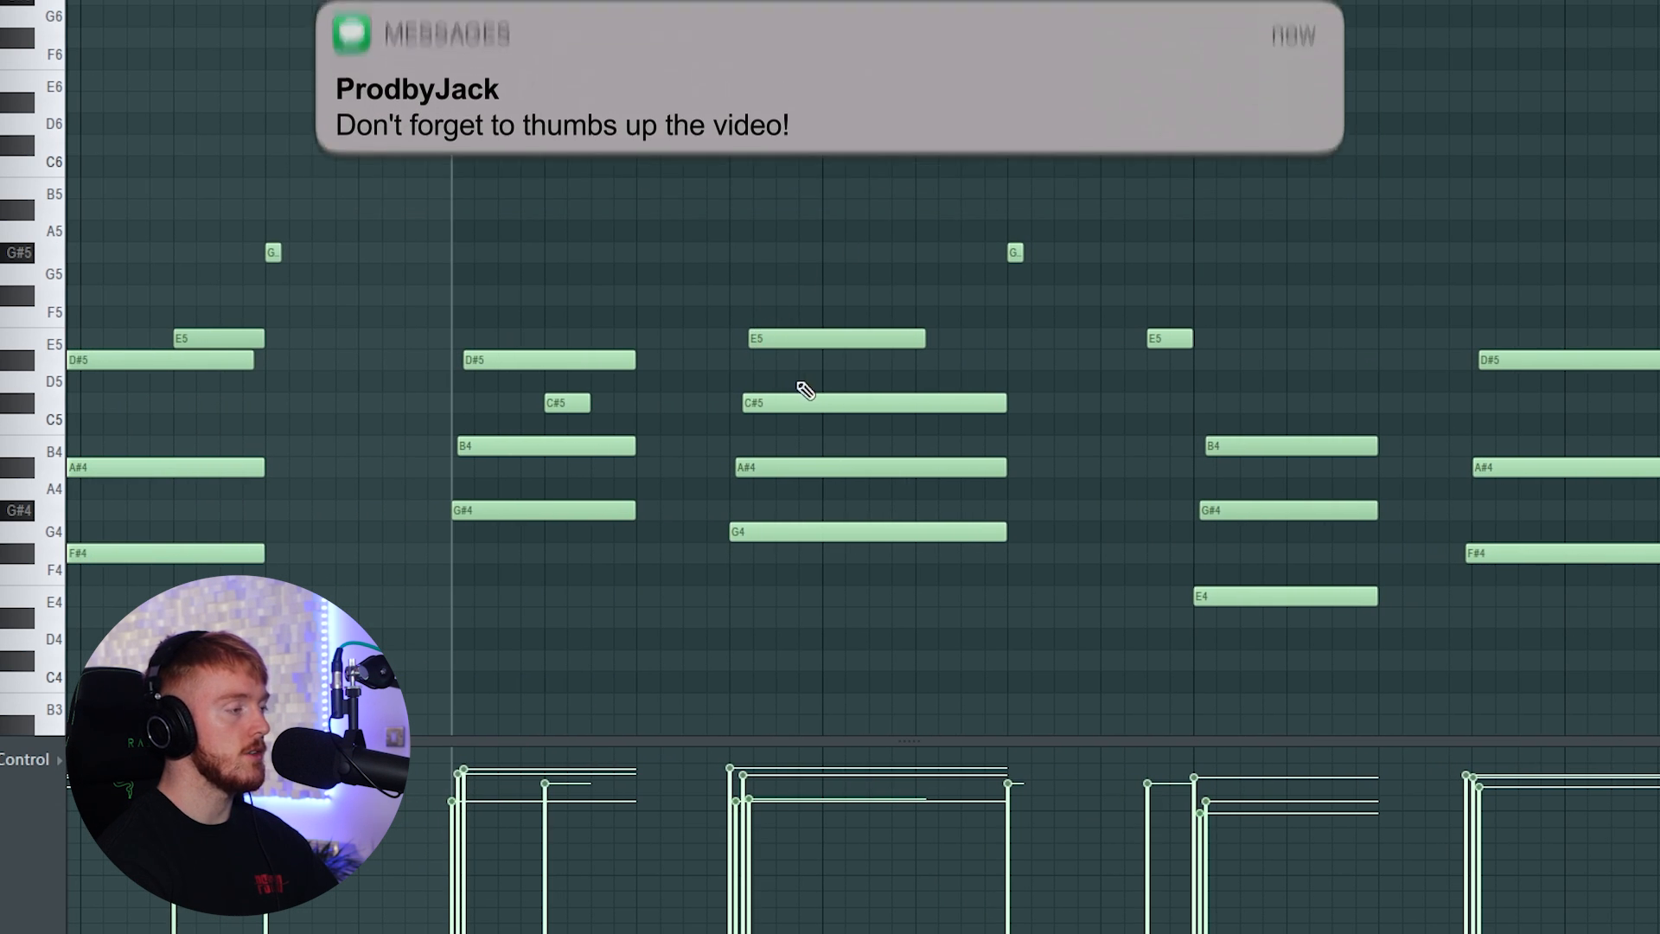
{"action": "left_click_drag", "start_coordinate": [776, 220], "coordinate": [920, 694], "text": "ctrl"}
{"action": "left_click", "coordinate": [908, 659], "text": "ctrl"}
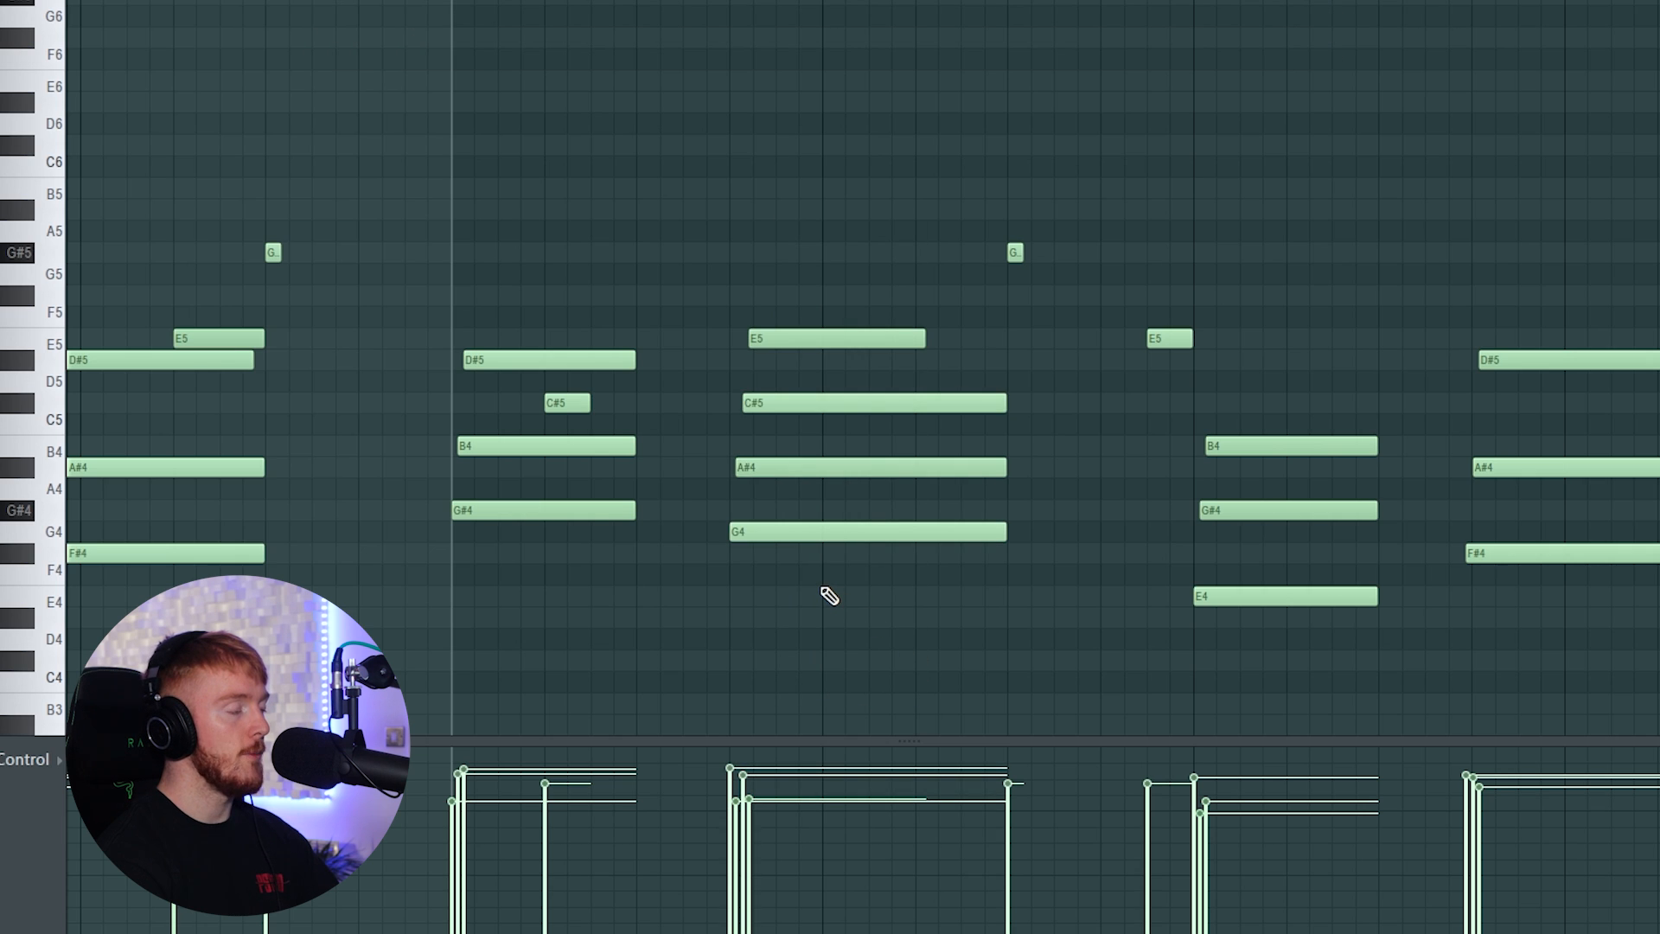
Step: Try changing the second half's G4, A#4, C#5 and E5 chord to G#4, B4, D#5 and F#5, and play it
{"action": "left_click_drag", "start_coordinate": [813, 291], "coordinate": [820, 550], "text": "ctrl"}
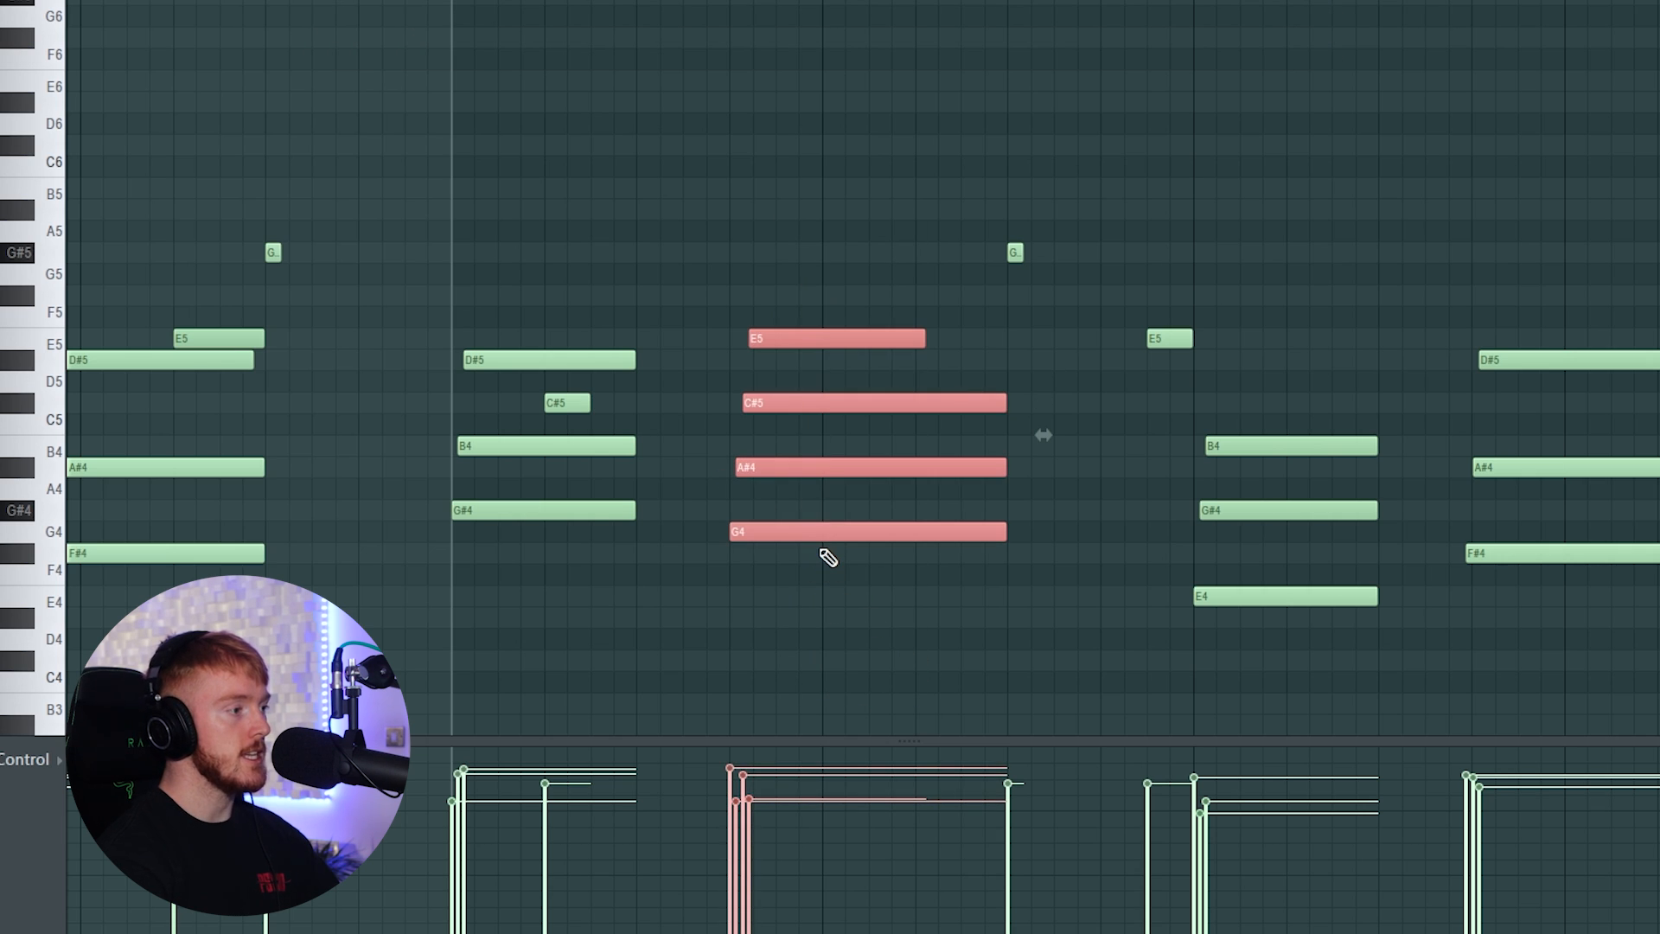
{"action": "key", "text": "Up"}
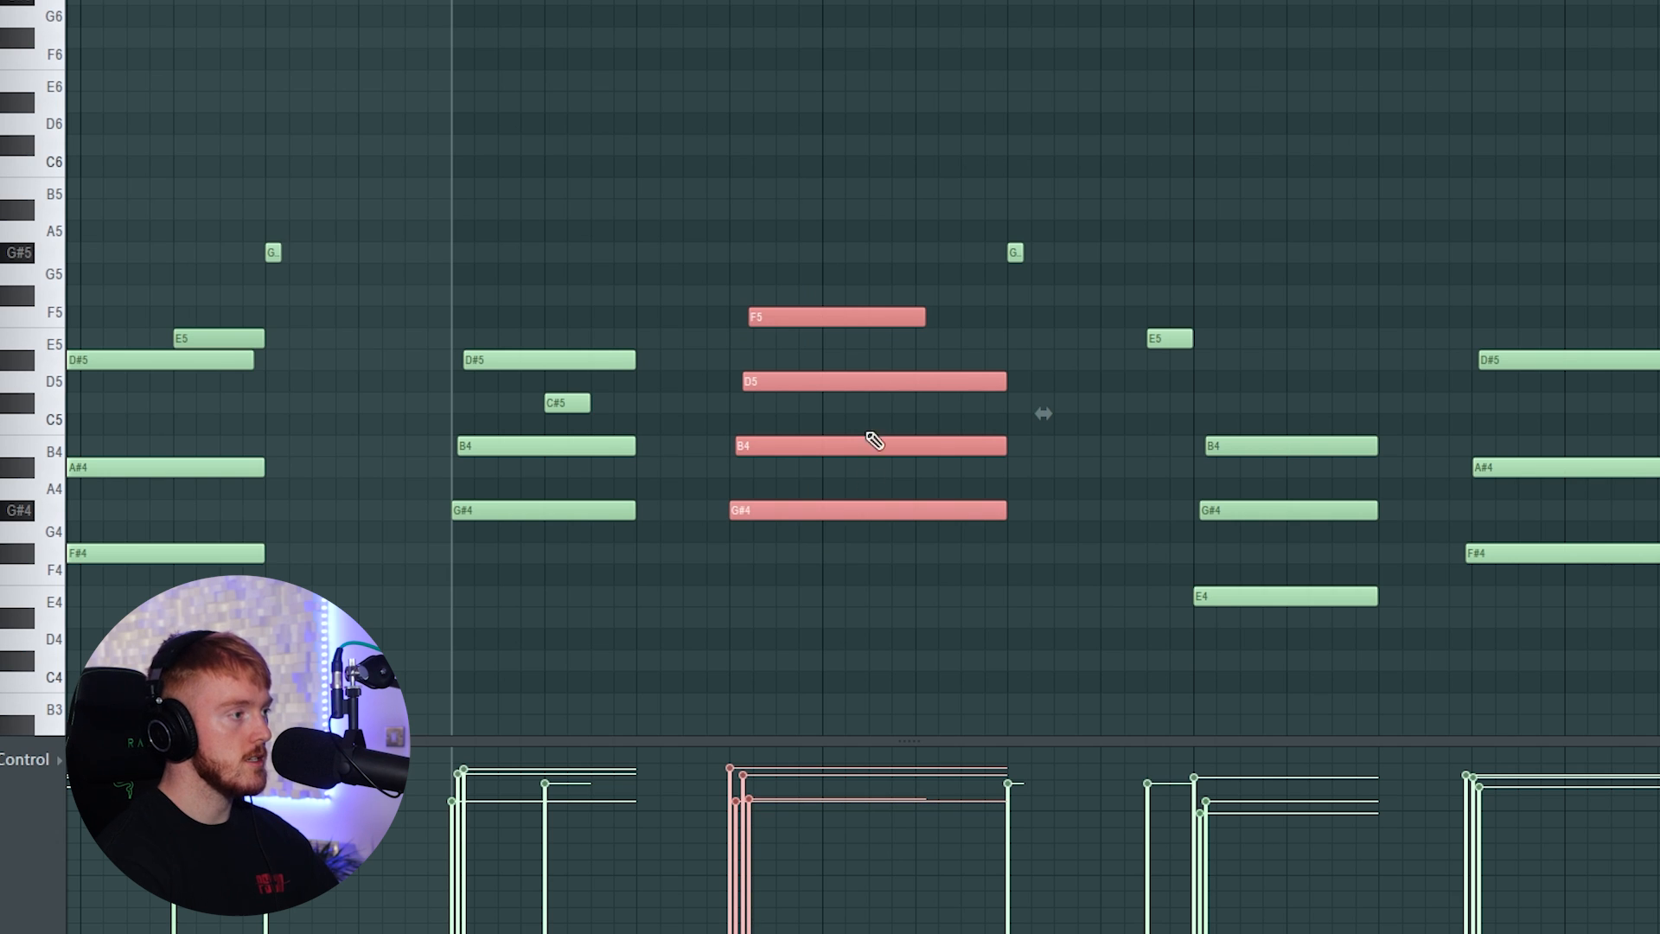
{"action": "key", "text": "space"}
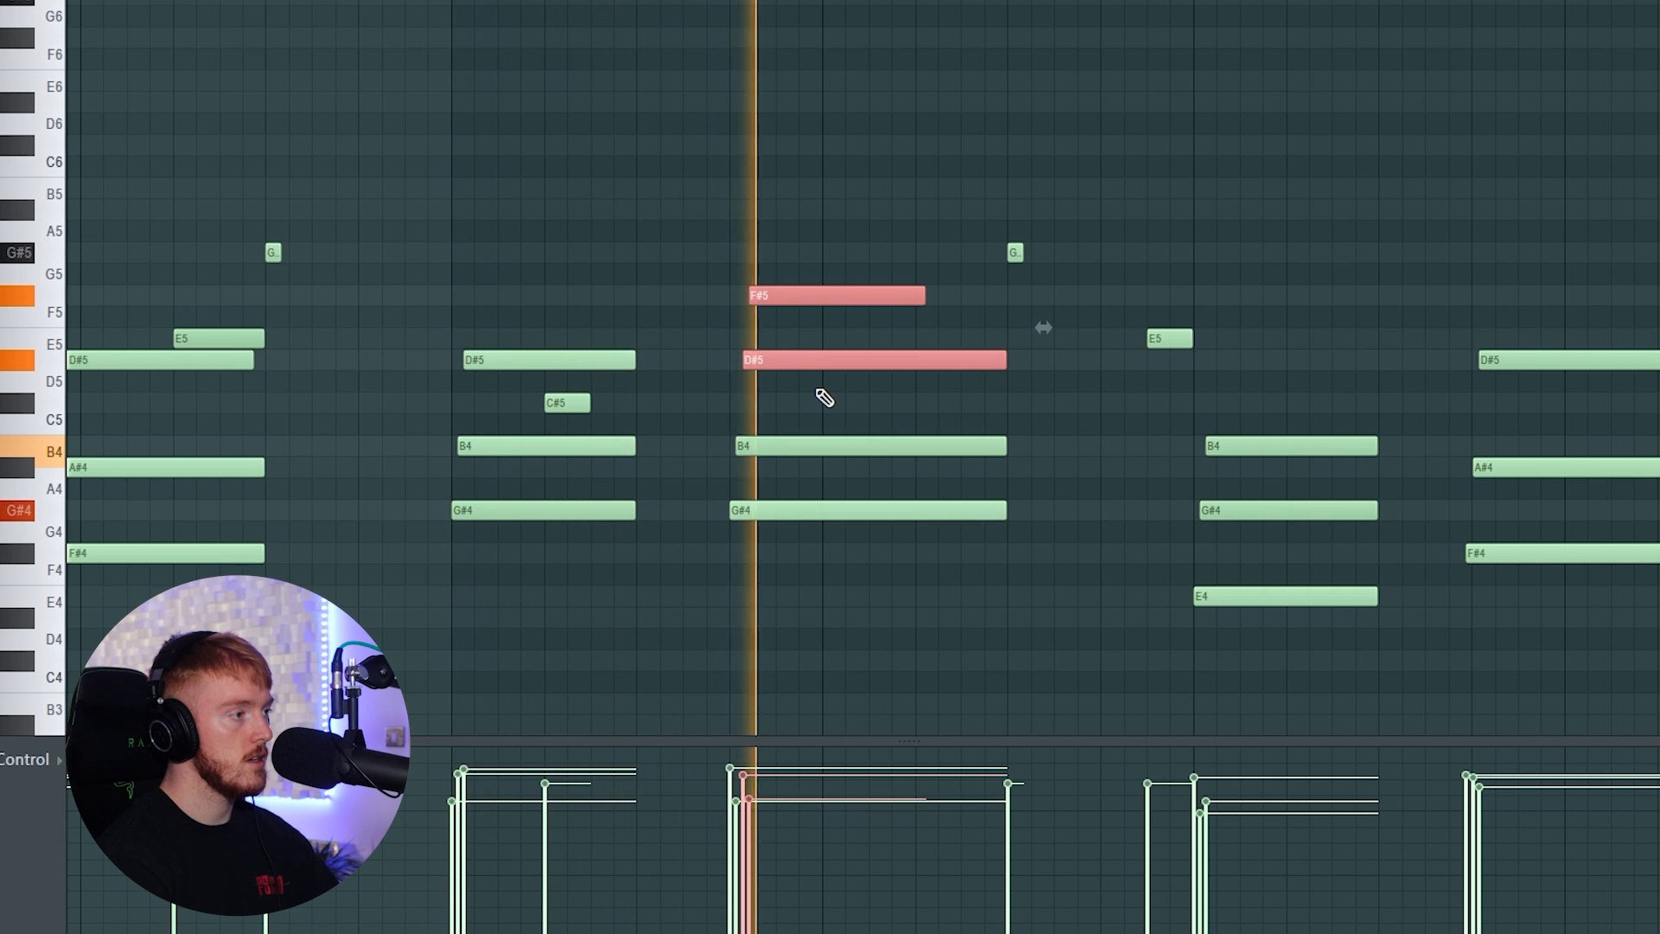
{"action": "key", "text": "space"}
{"action": "scroll", "coordinate": [535, 317], "scroll_direction": "down", "scroll_amount": 3}
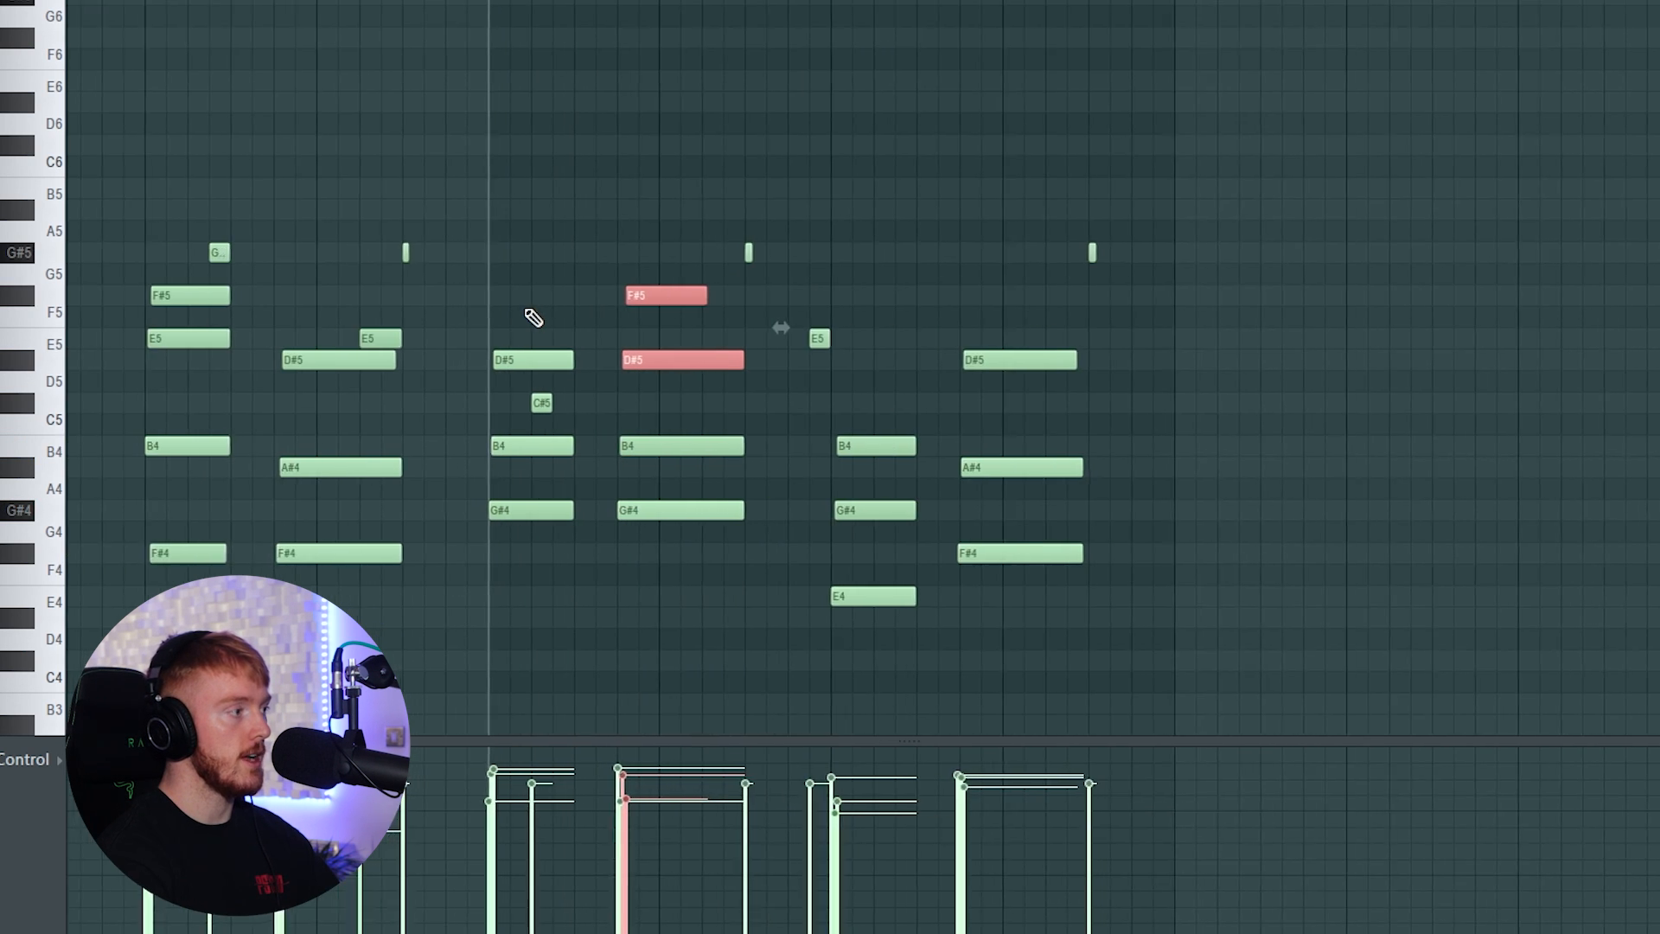
{"action": "scroll", "coordinate": [348, 410], "scroll_direction": "up", "scroll_amount": 3}
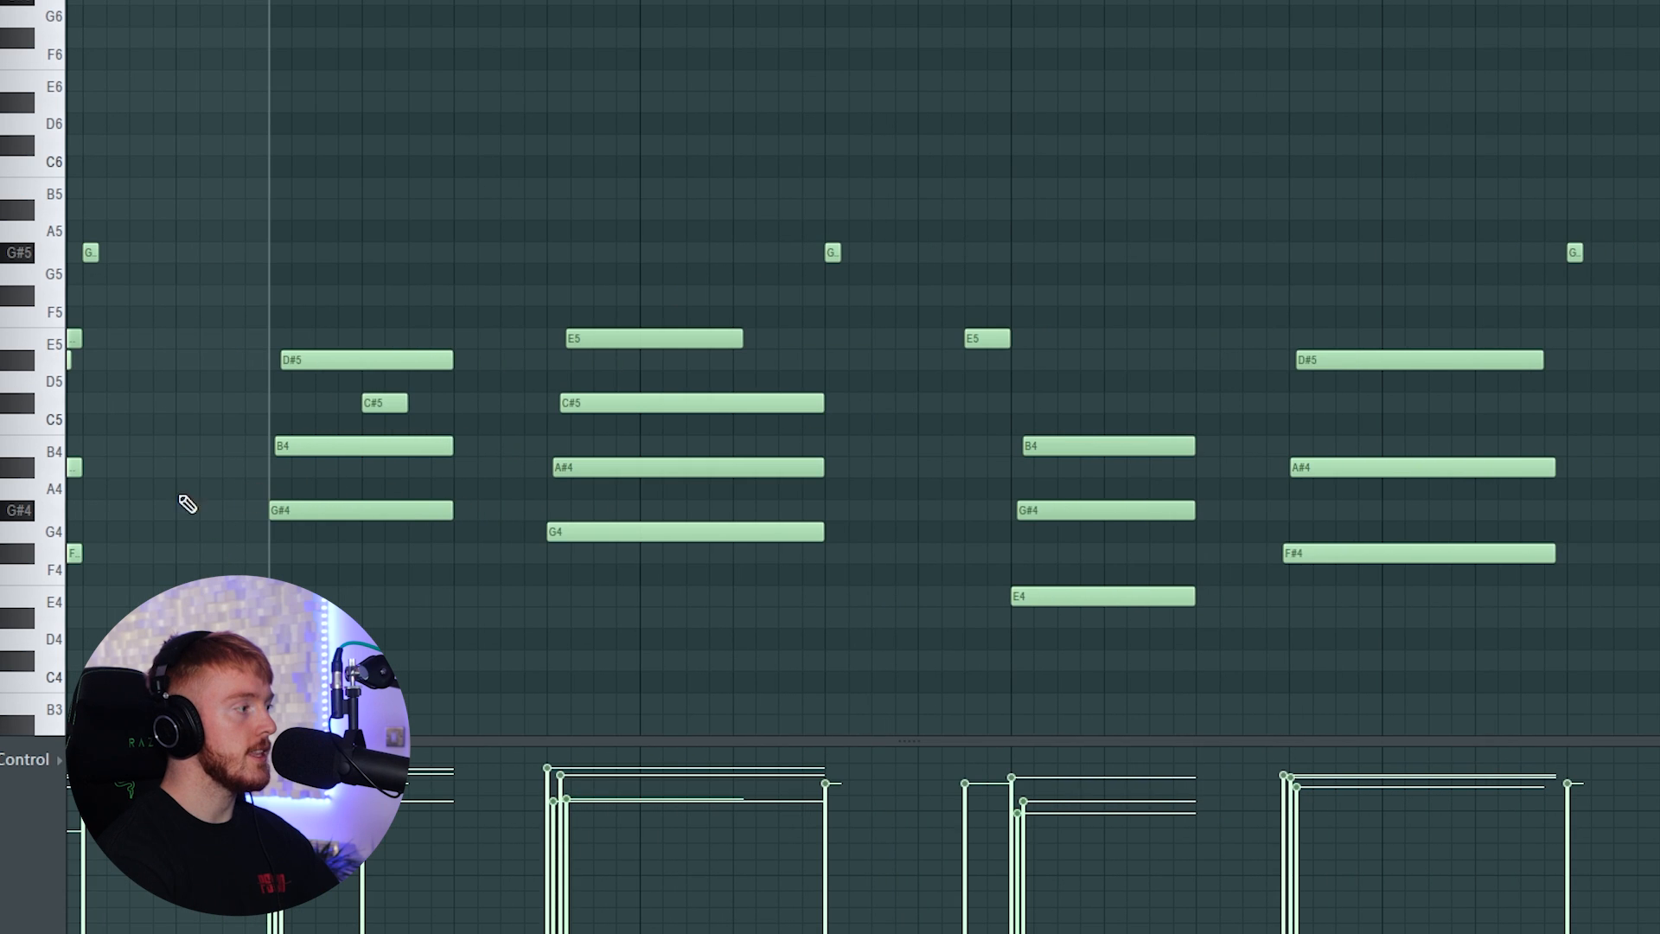
Step: Play back the second half with the original G4, A#4, C#5 and E5 chord for comparison
{"action": "scroll", "coordinate": [370, 519], "scroll_direction": "up", "scroll_amount": 3}
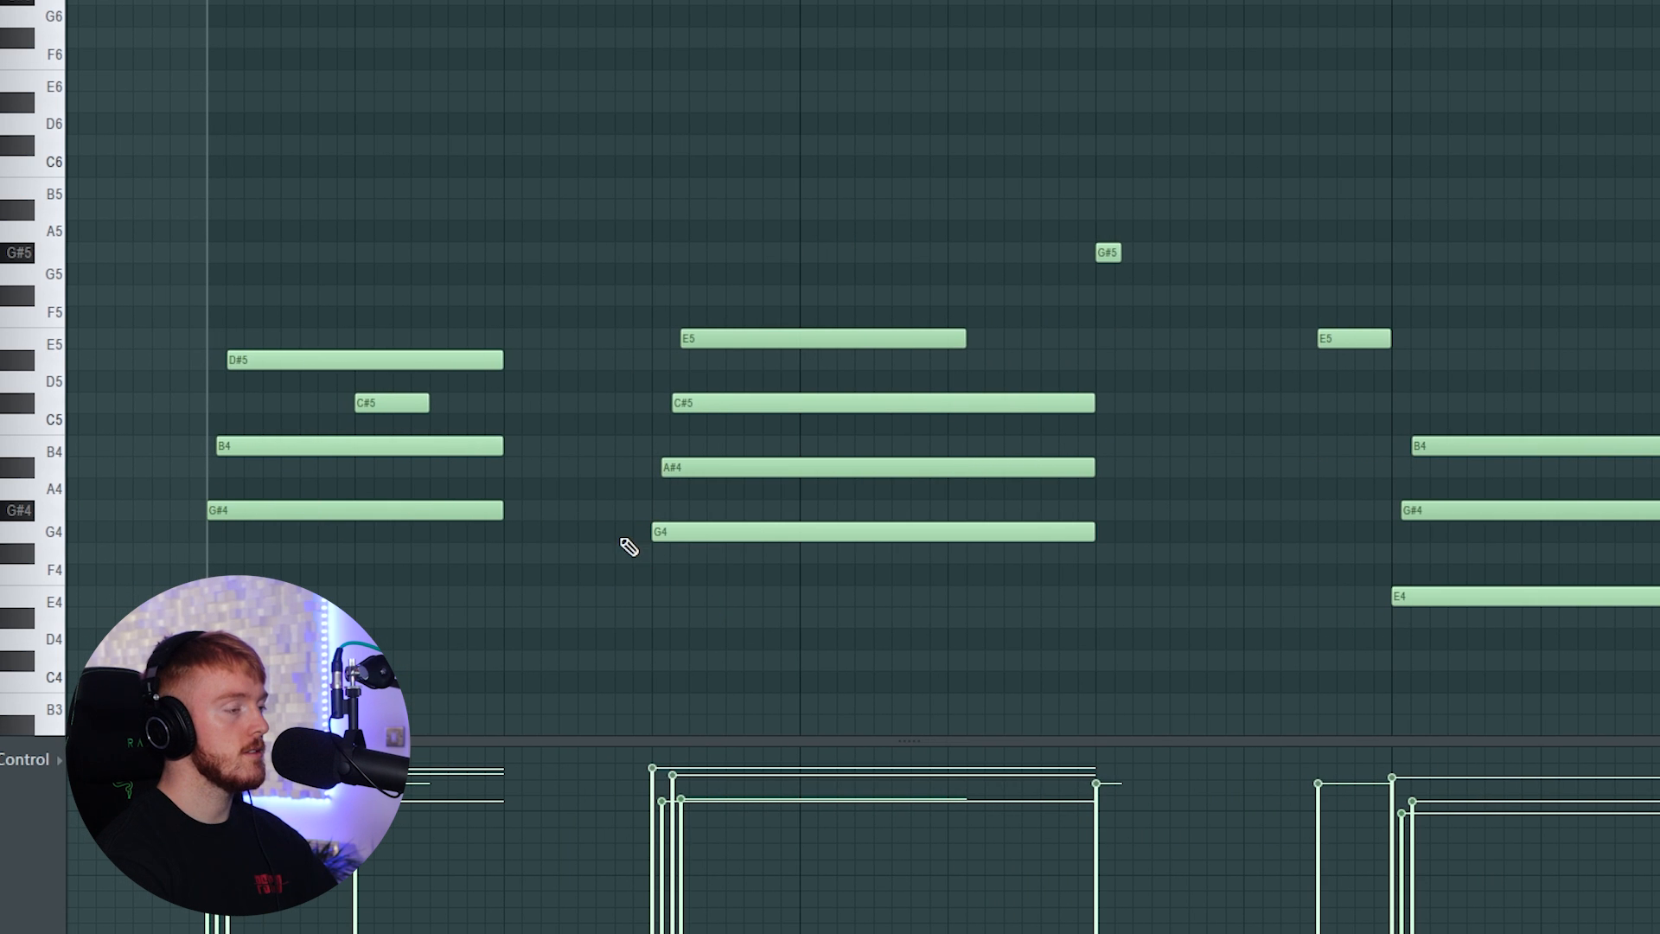
{"action": "key", "text": "space"}
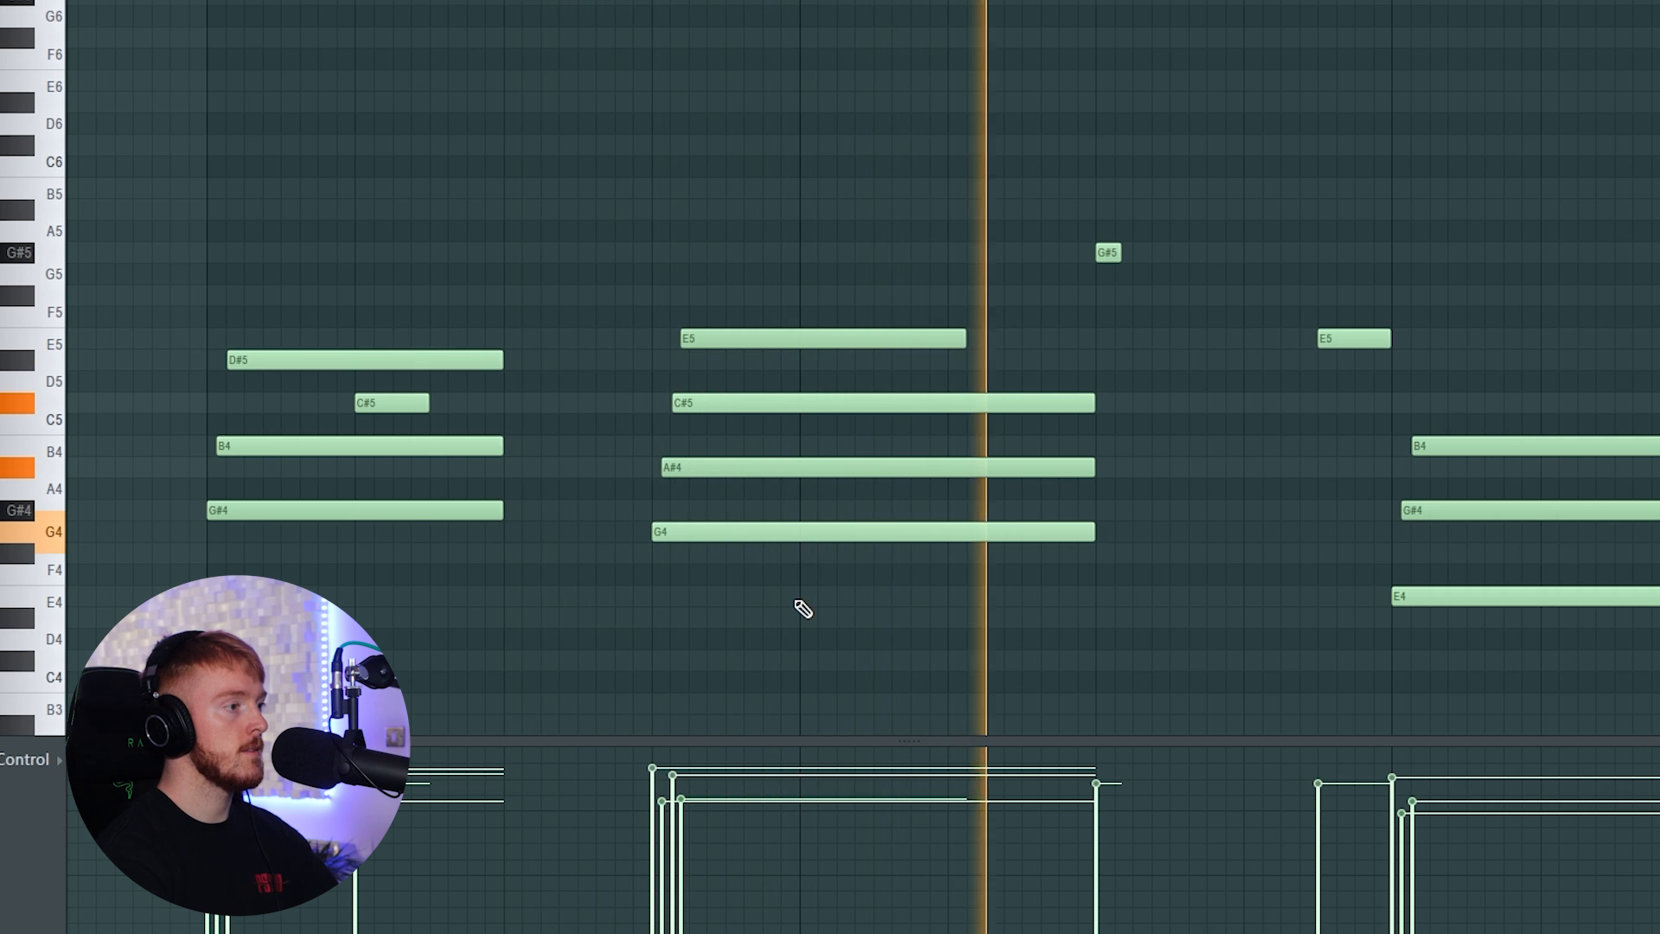
{"action": "key", "text": "space"}
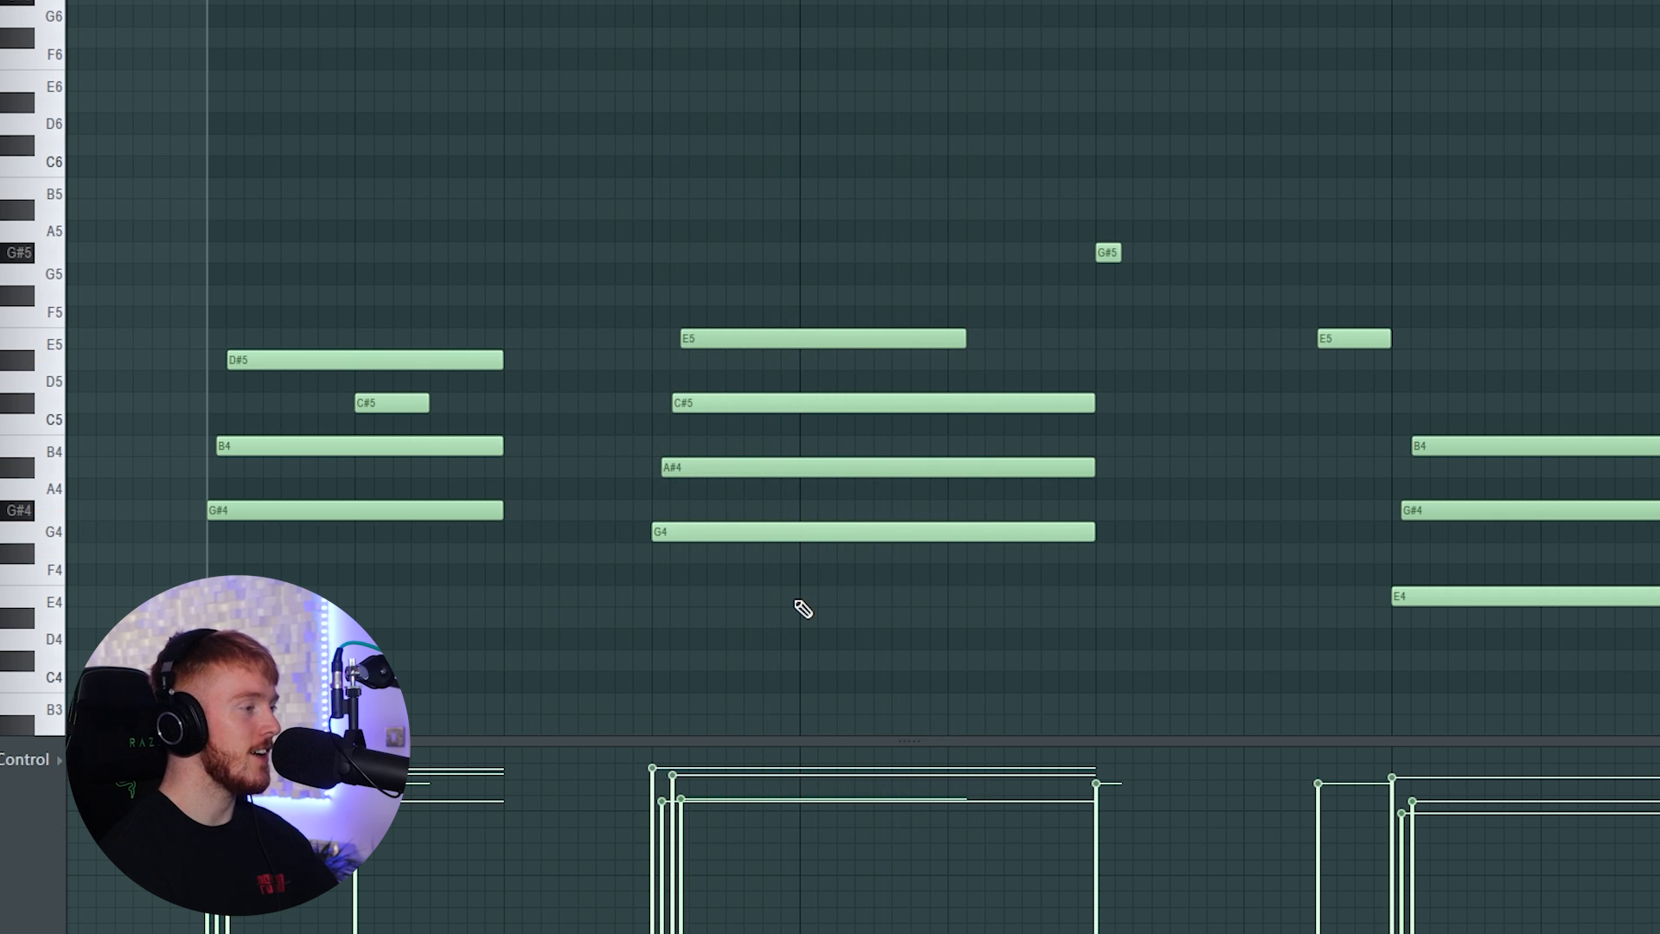
{"action": "scroll", "coordinate": [804, 609], "scroll_direction": "down", "scroll_amount": 2}
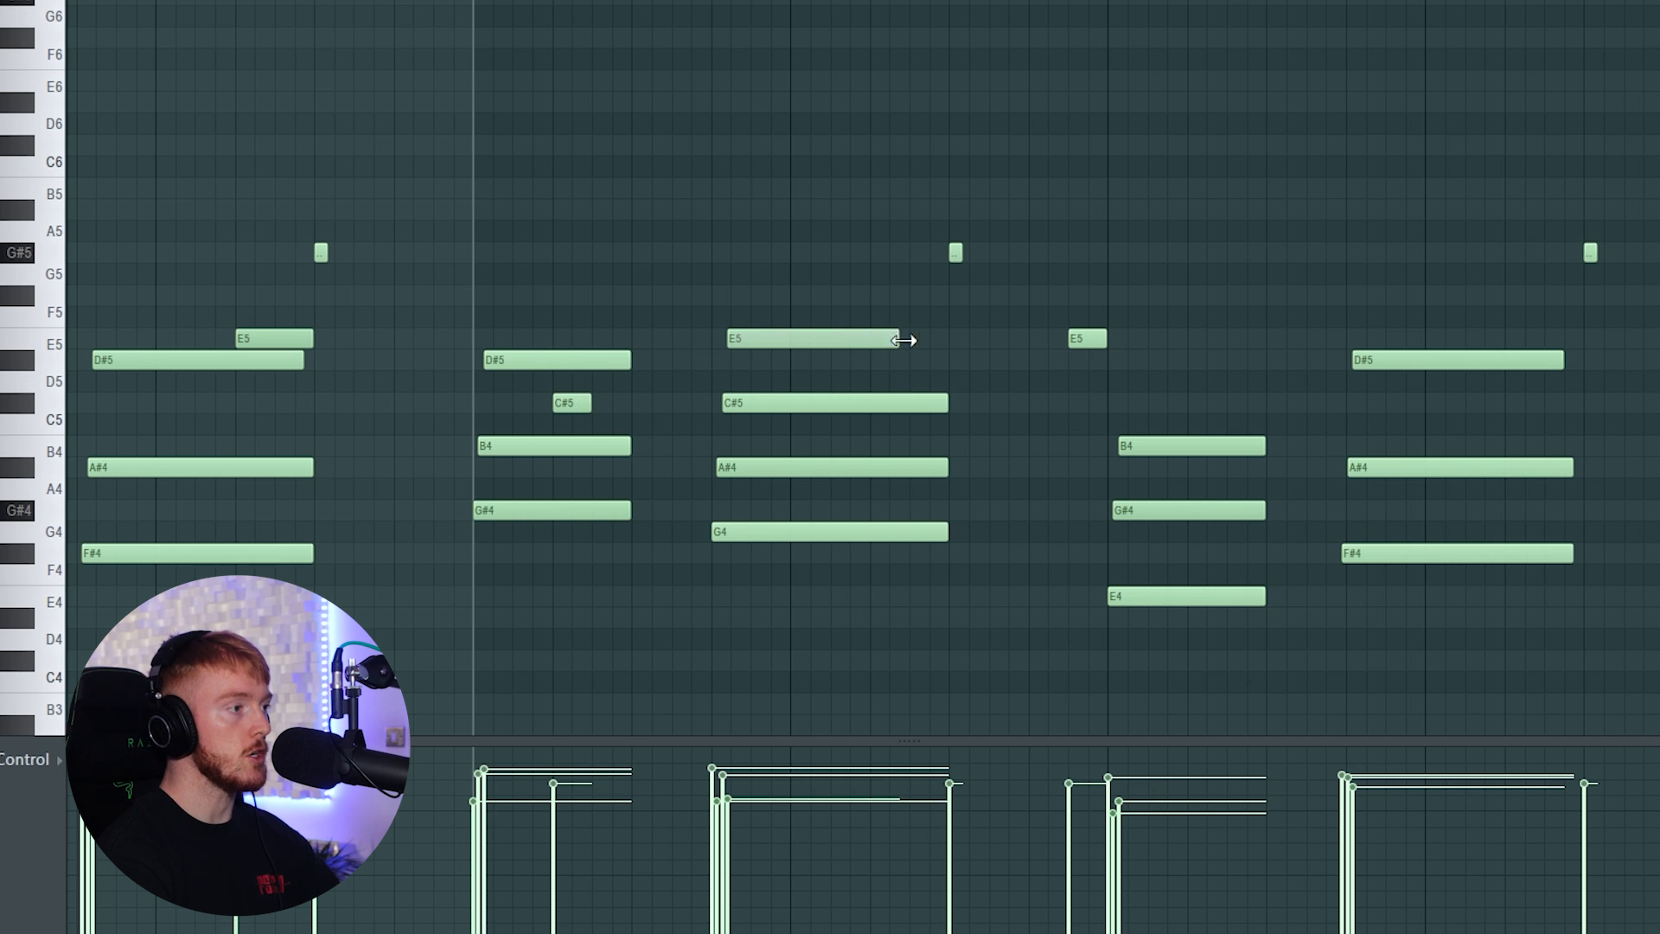
Step: Examine the second half's G4, A#4, C#5 and E5 chord against the chords around it
{"action": "scroll", "coordinate": [671, 401], "scroll_direction": "down", "scroll_amount": 2}
{"action": "scroll", "coordinate": [649, 430], "scroll_direction": "up", "scroll_amount": 2}
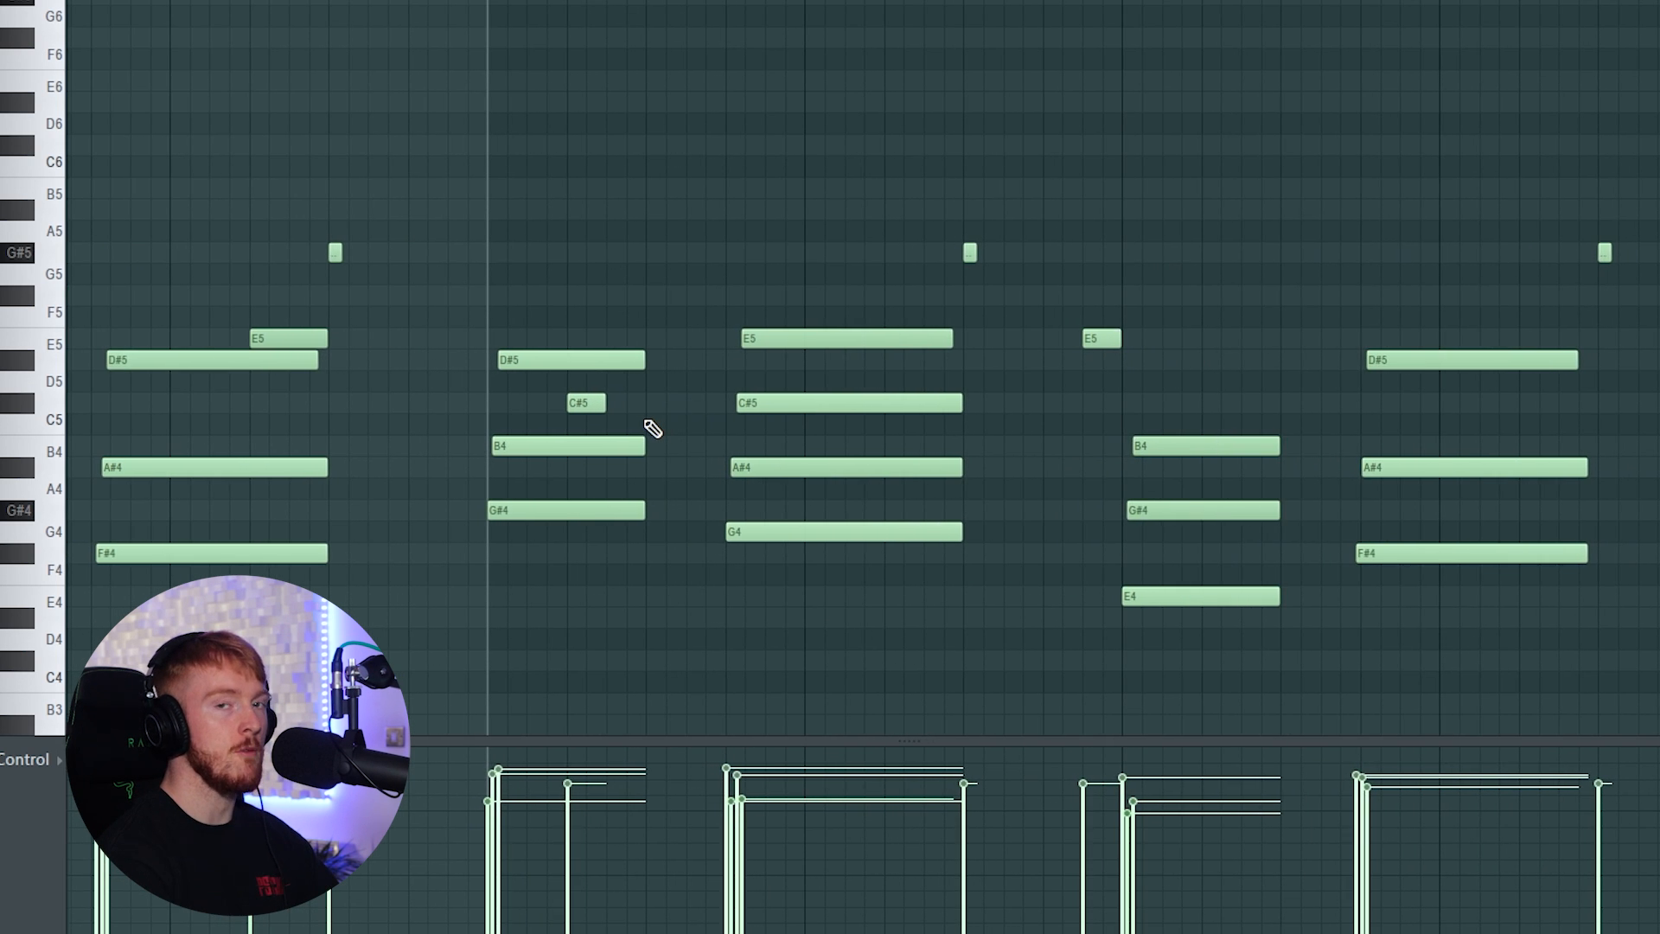
{"action": "left_click_drag", "start_coordinate": [786, 338], "coordinate": [843, 595]}
{"action": "left_click", "coordinate": [842, 595], "text": "ctrl"}
{"action": "scroll", "coordinate": [848, 263], "scroll_direction": "down", "scroll_amount": 2}
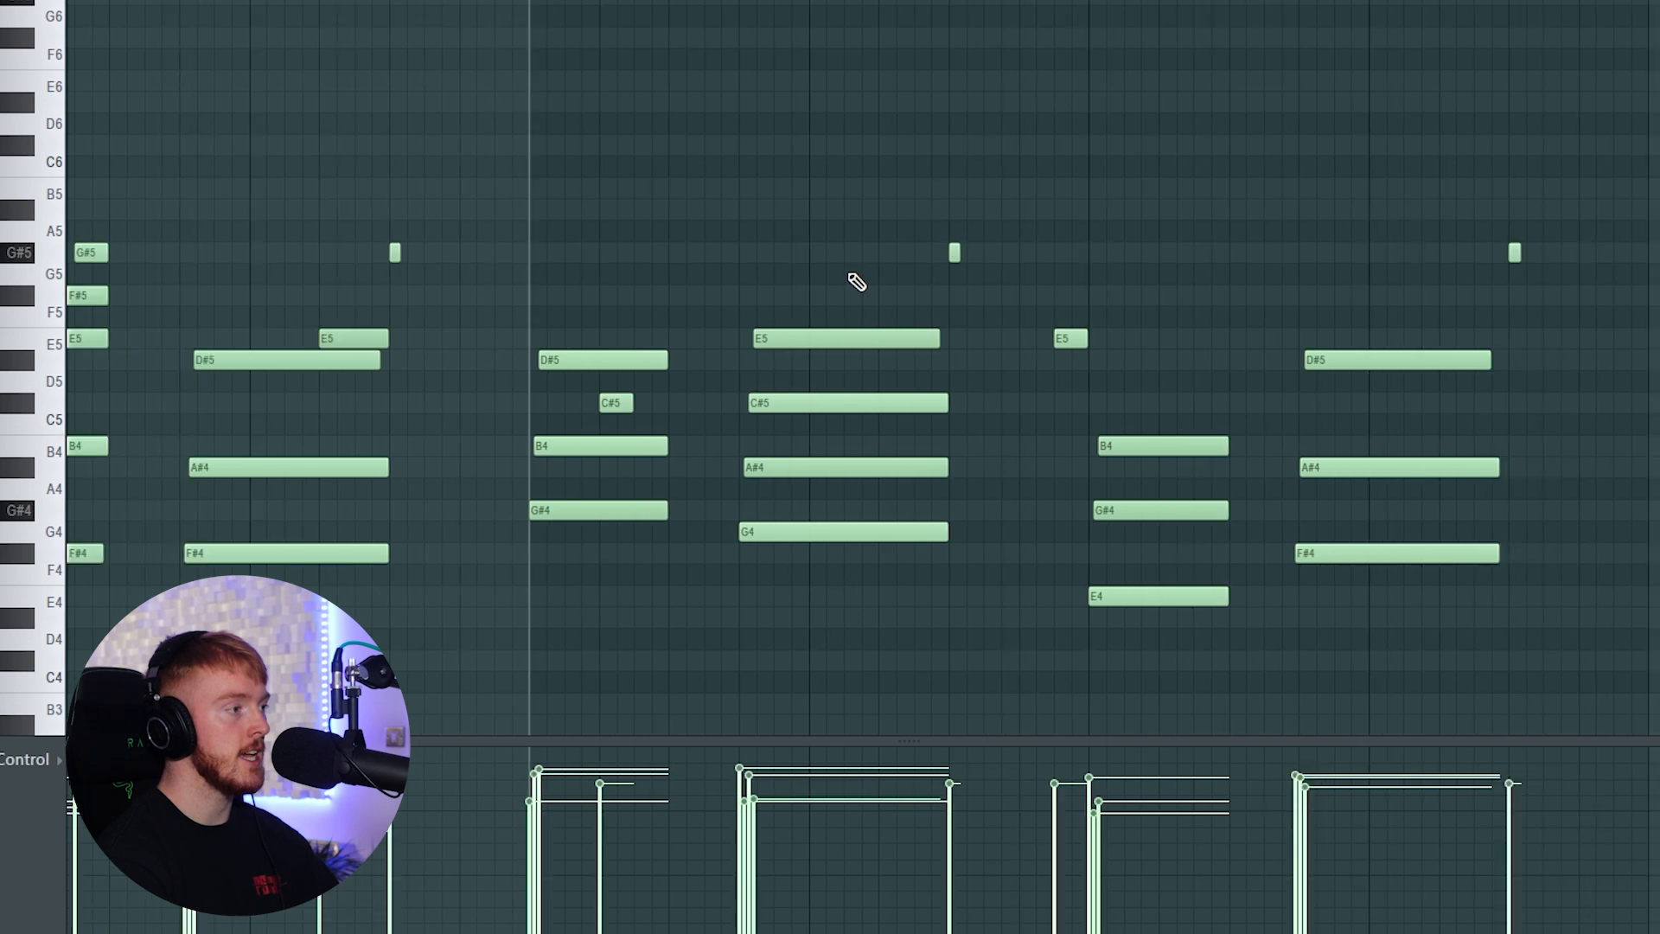
{"action": "scroll", "coordinate": [848, 263], "scroll_direction": "down", "scroll_amount": 2}
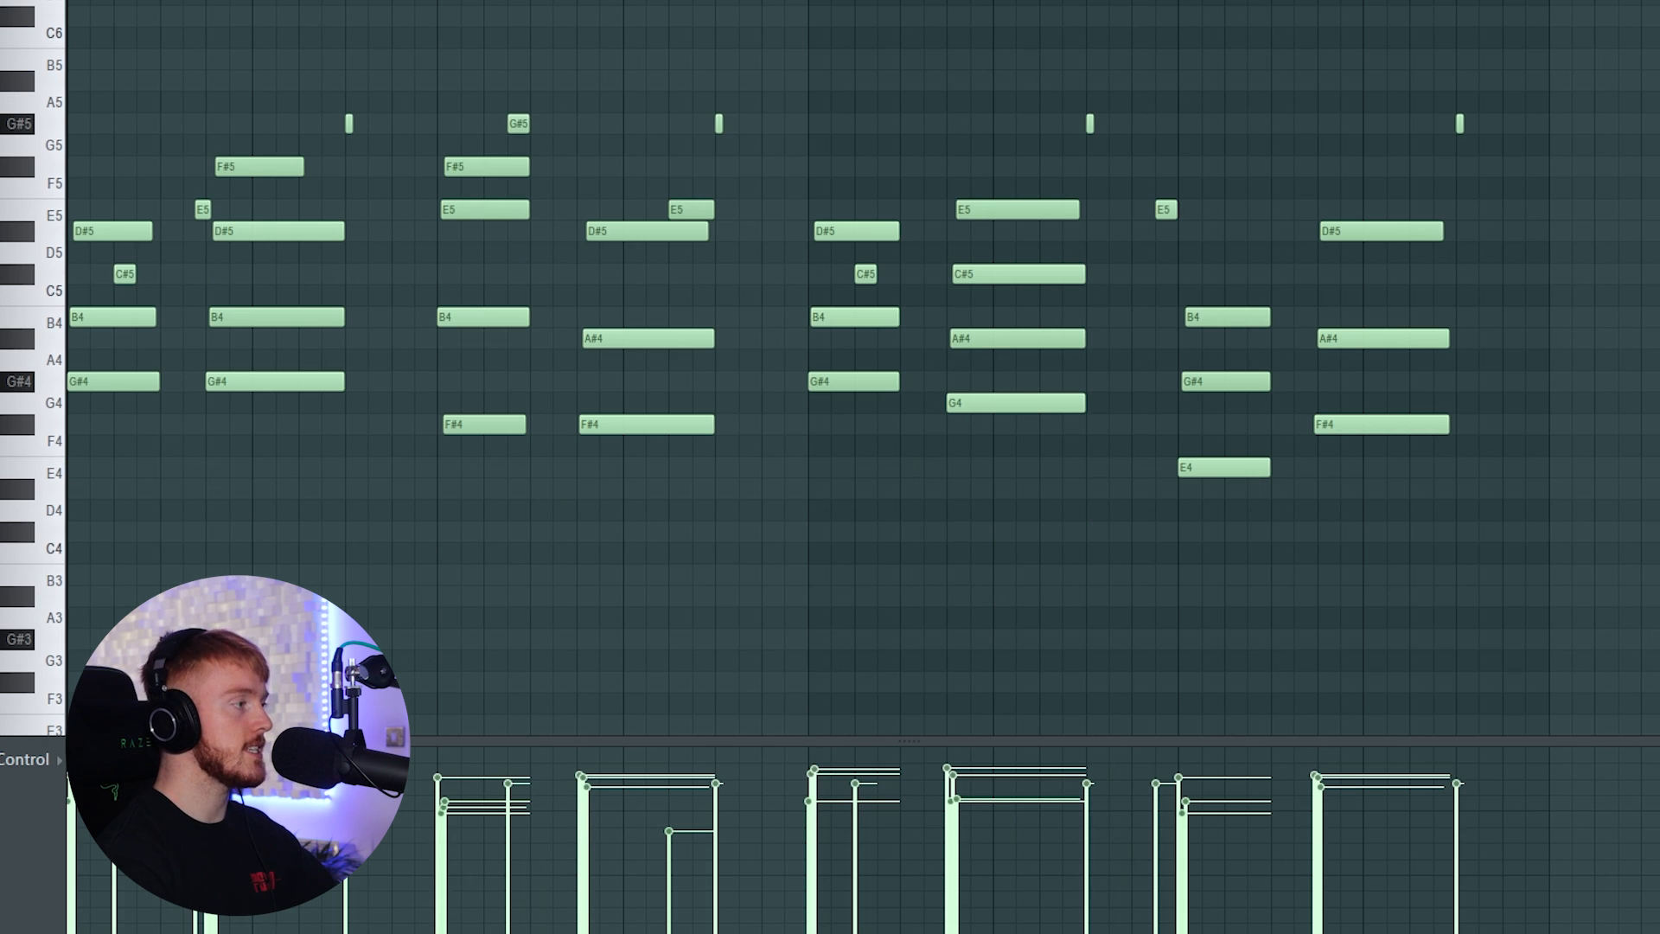
Step: Highlight the first half's third and fourth chords, followed by its first two chords, to compare the pairs
{"action": "scroll", "coordinate": [199, 1], "scroll_direction": "up", "scroll_amount": 2}
{"action": "left_click_drag", "start_coordinate": [772, 3], "coordinate": [1298, 528]}
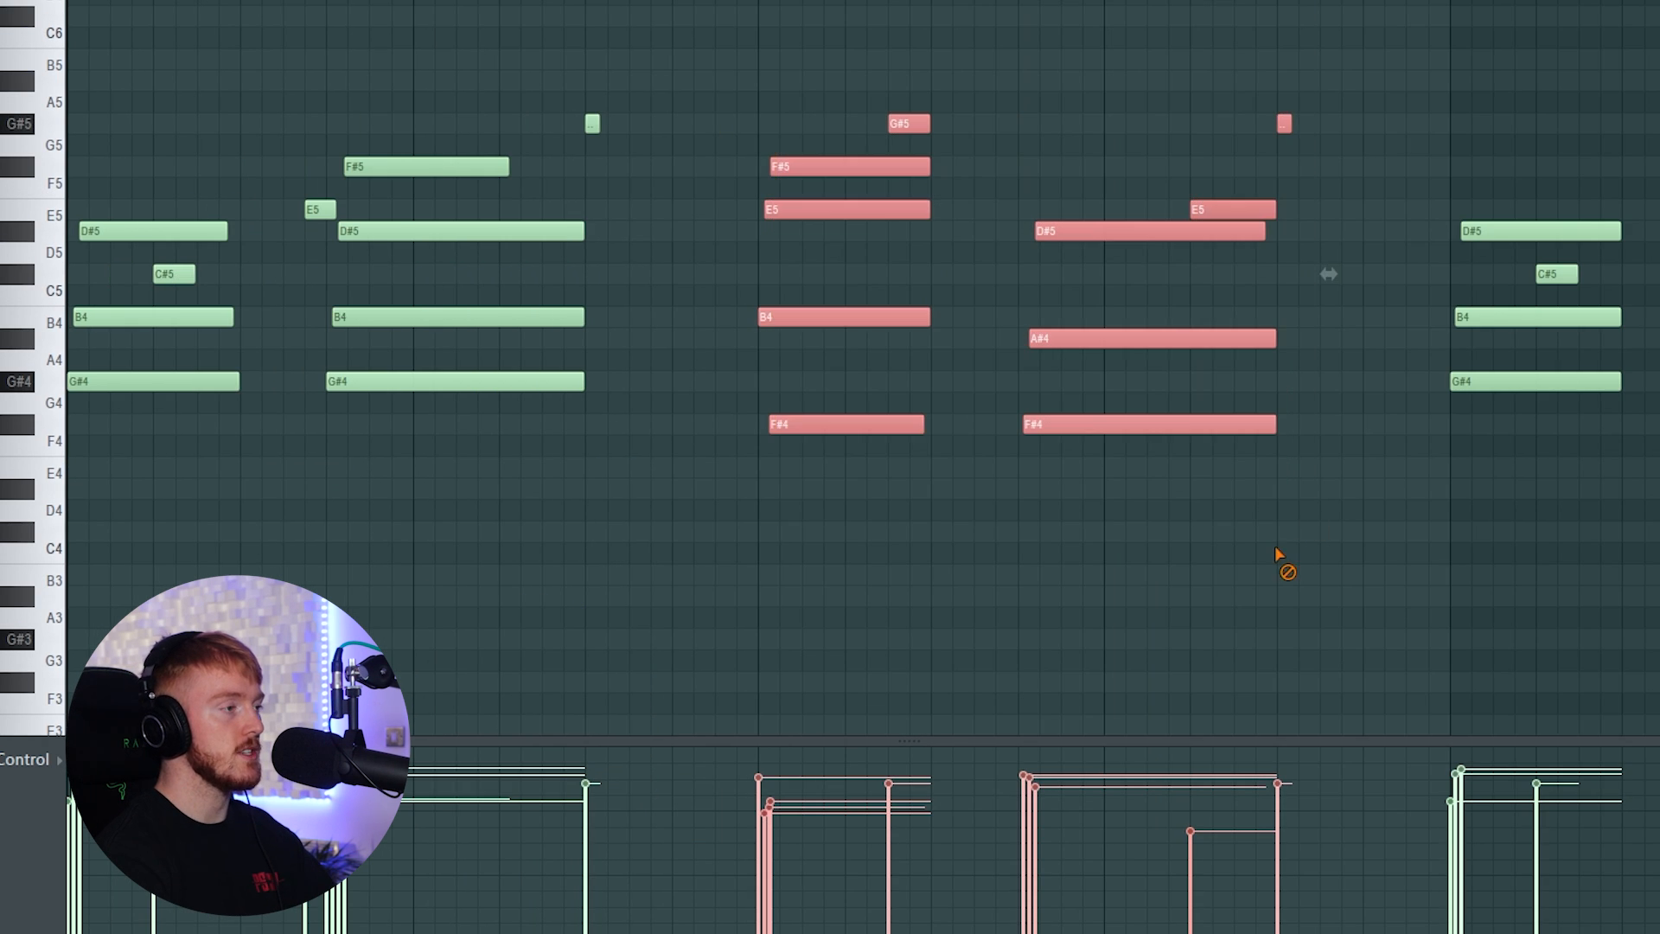
{"action": "left_click", "coordinate": [1282, 563]}
{"action": "left_click_drag", "start_coordinate": [595, 49], "coordinate": [111, 415]}
{"action": "scroll", "coordinate": [111, 415], "scroll_direction": "down", "scroll_amount": 3}
{"action": "left_click", "coordinate": [549, 560], "text": "ctrl"}
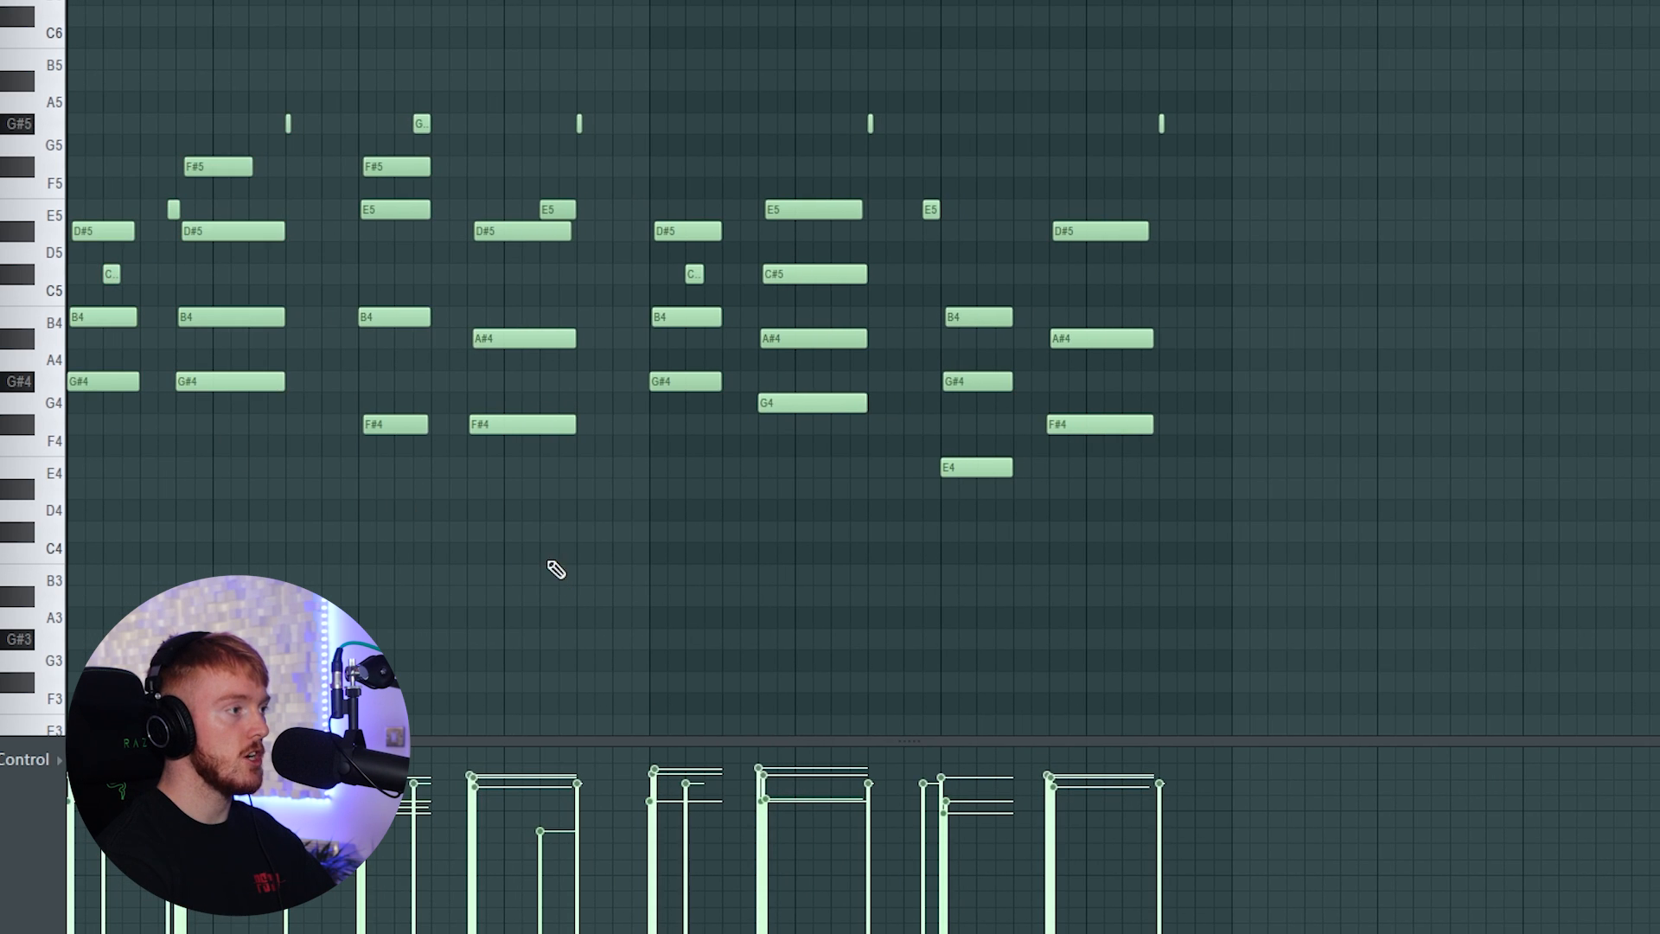
Step: Highlight the second half's chord groups and play back the last two chords, starting from E4, G#4 and B4
{"action": "scroll", "coordinate": [641, 510], "scroll_direction": "up", "scroll_amount": 2}
{"action": "left_click_drag", "start_coordinate": [741, 30], "coordinate": [1200, 514]}
{"action": "scroll", "coordinate": [1157, 495], "scroll_direction": "down", "scroll_amount": 2}
{"action": "left_click_drag", "start_coordinate": [1367, 178], "coordinate": [1115, 558]}
{"action": "key", "text": "space"}
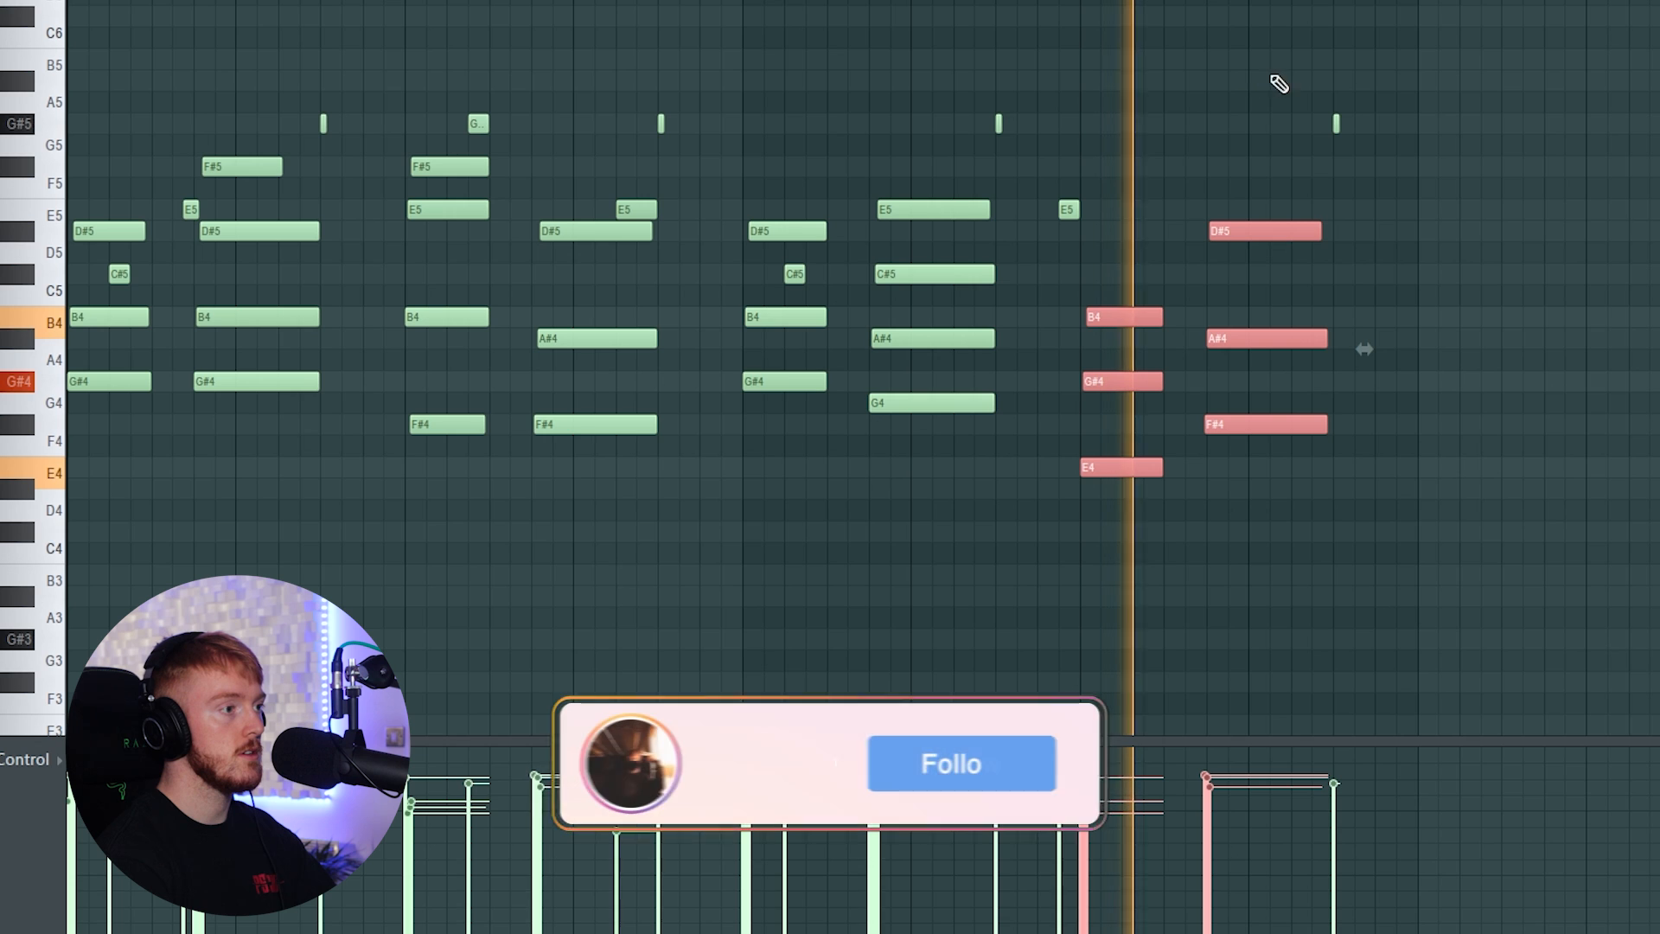
{"action": "left_click", "coordinate": [1488, 232], "text": "ctrl"}
{"action": "key", "text": "space"}
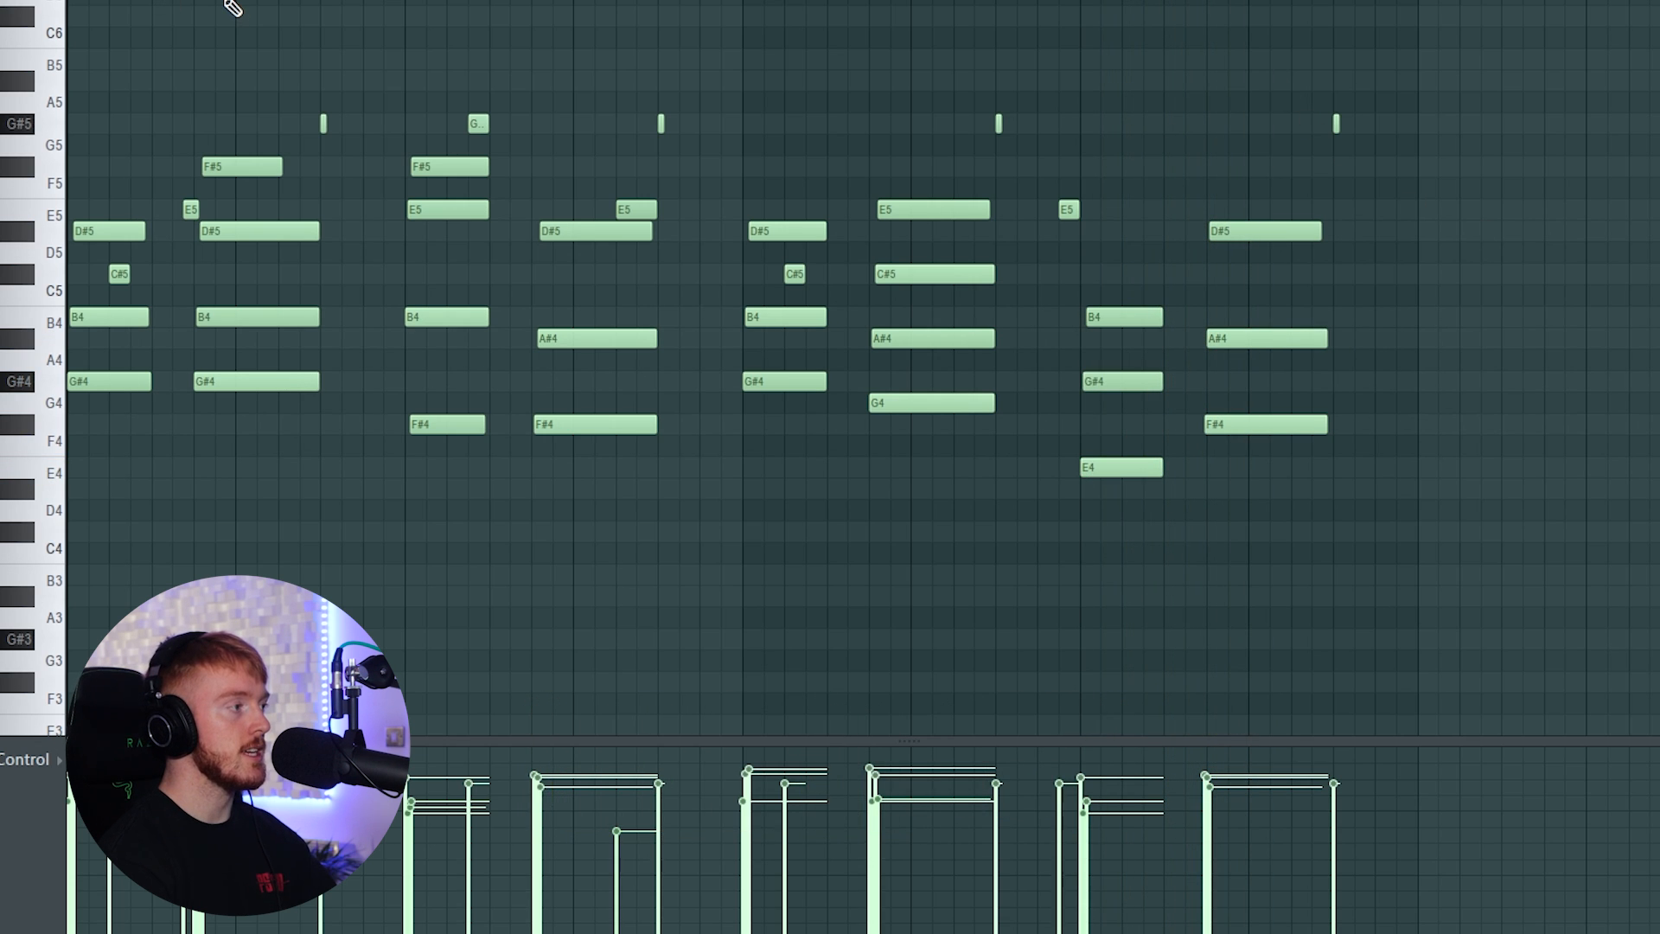
Step: Mark off the first two chords and the following two chords to review how the progression is divided
{"action": "scroll", "coordinate": [233, 7], "scroll_direction": "up", "scroll_amount": 3}
{"action": "scroll", "coordinate": [233, 7], "scroll_direction": "left", "scroll_amount": 2}
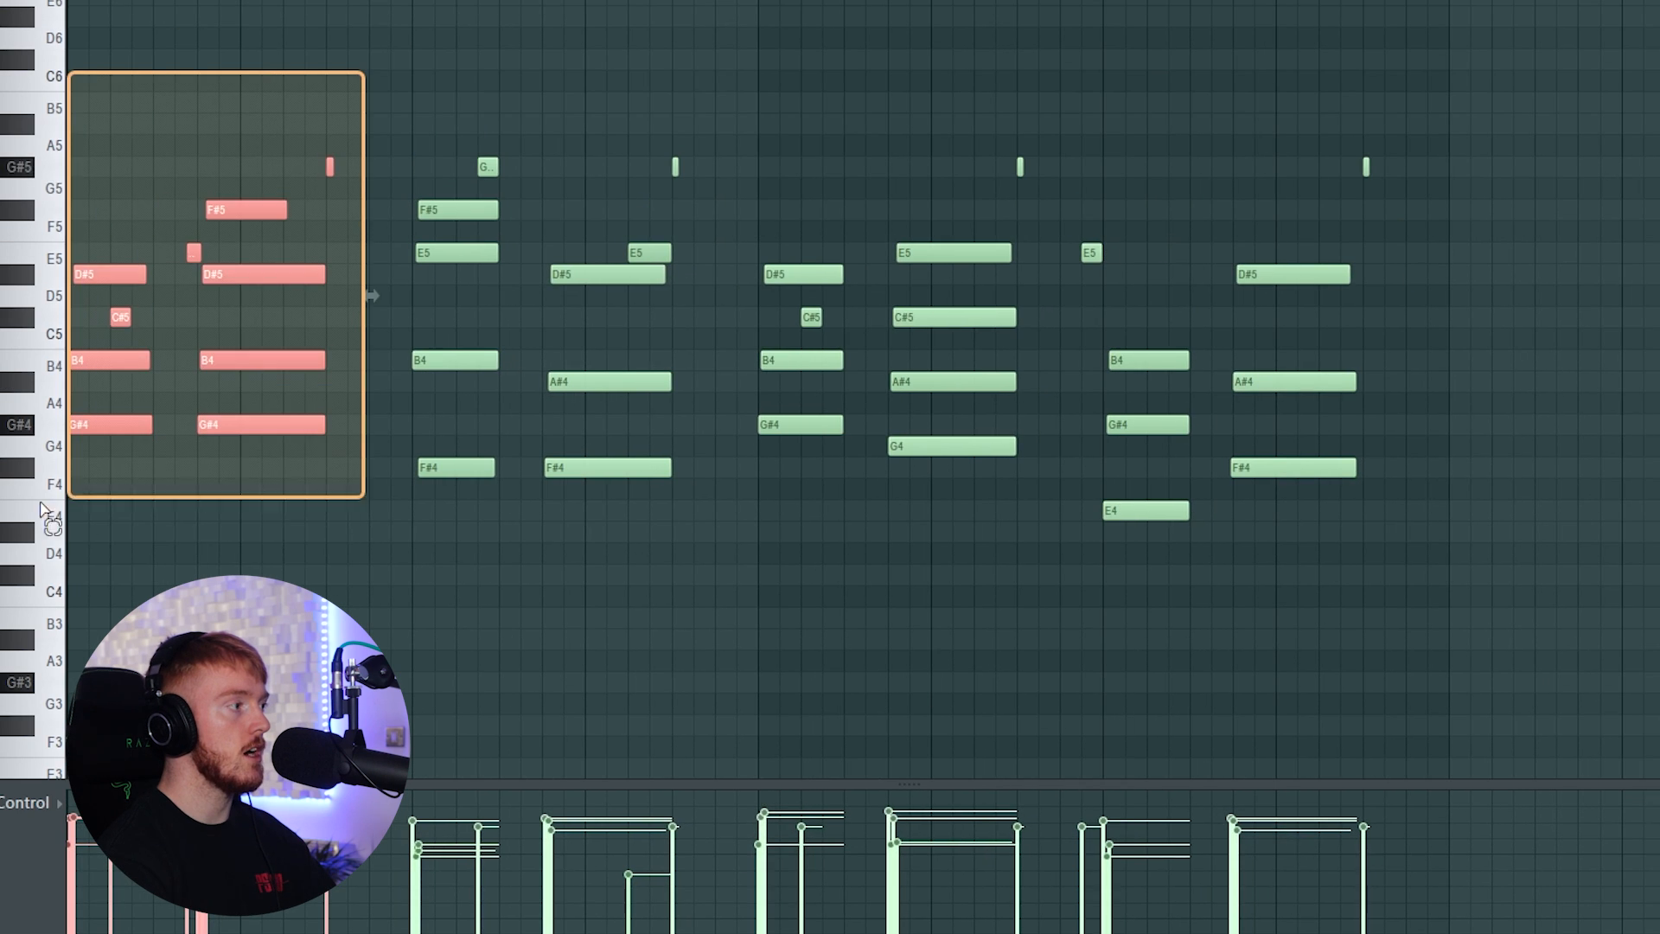
{"action": "left_click_drag", "start_coordinate": [363, 74], "coordinate": [114, 490]}
{"action": "right_click", "coordinate": [316, 561]}
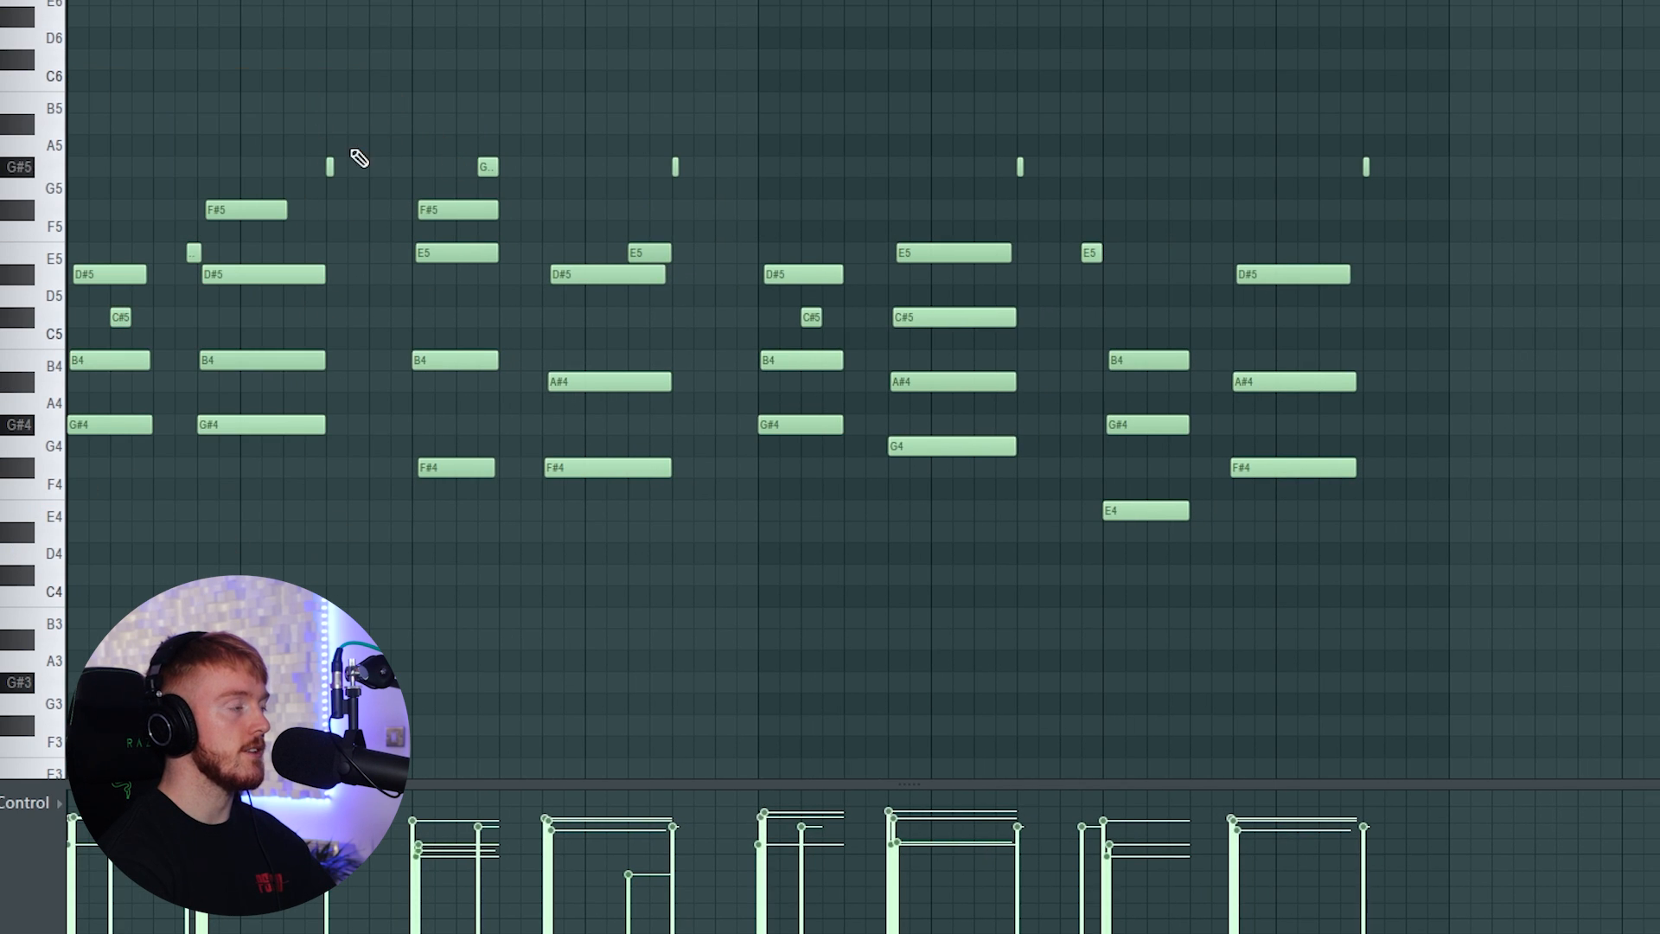
{"action": "left_click_drag", "start_coordinate": [450, 109], "coordinate": [699, 521]}
{"action": "left_click", "coordinate": [695, 562], "text": "ctrl"}
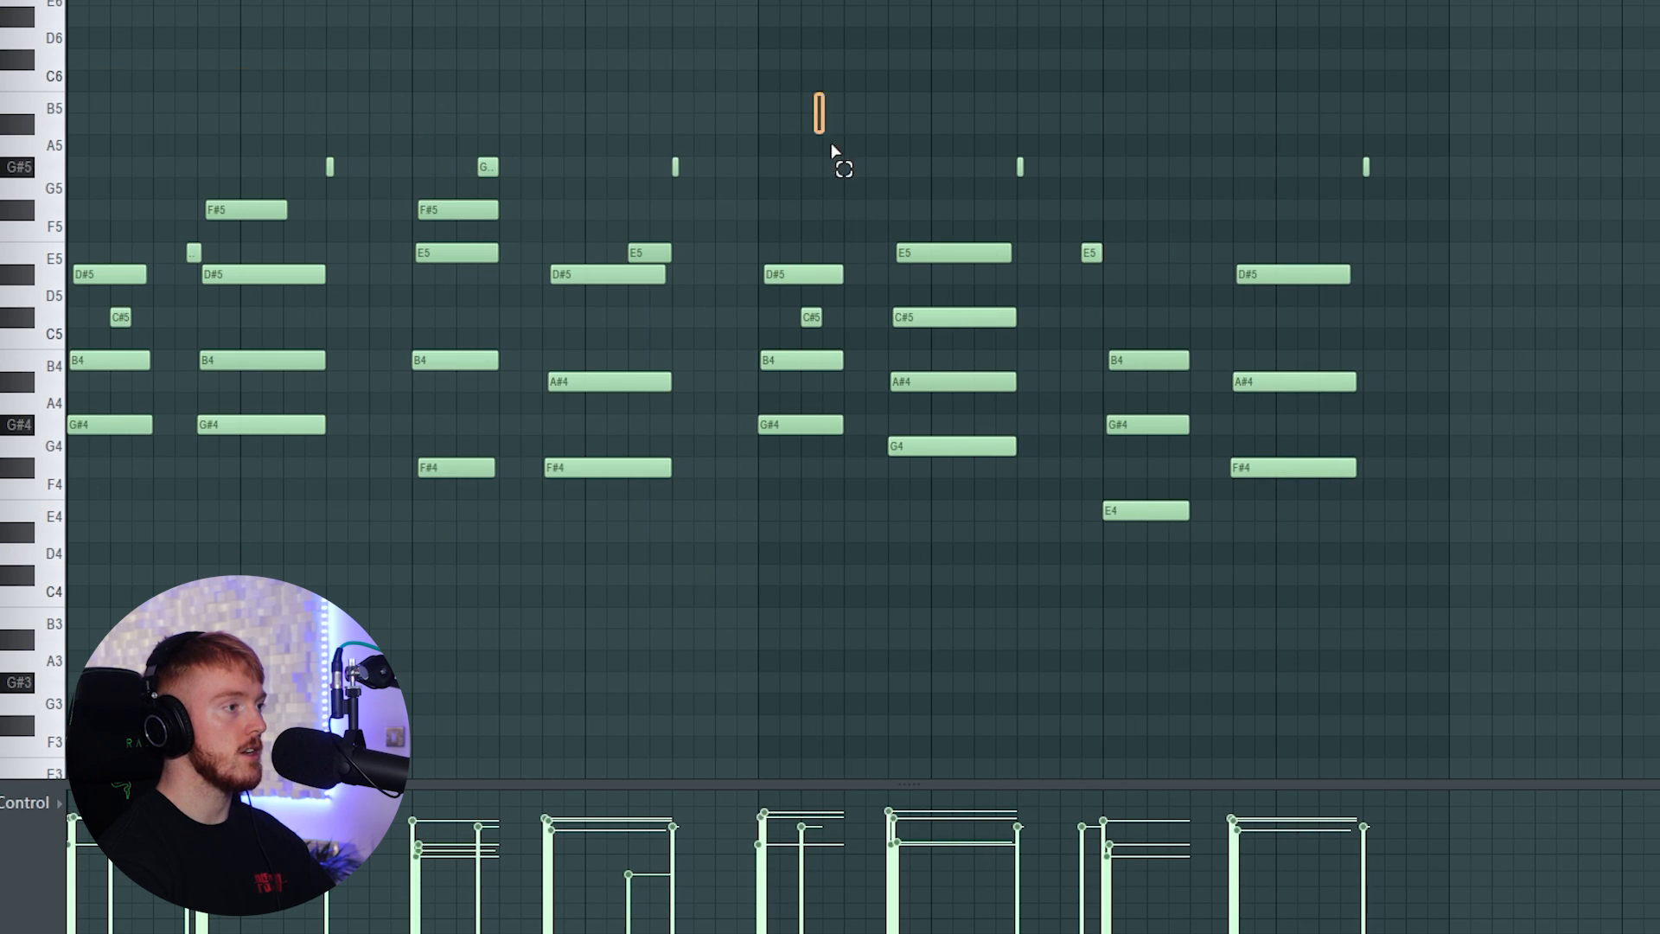
{"action": "scroll", "coordinate": [982, 574], "scroll_direction": "up", "scroll_amount": 4}
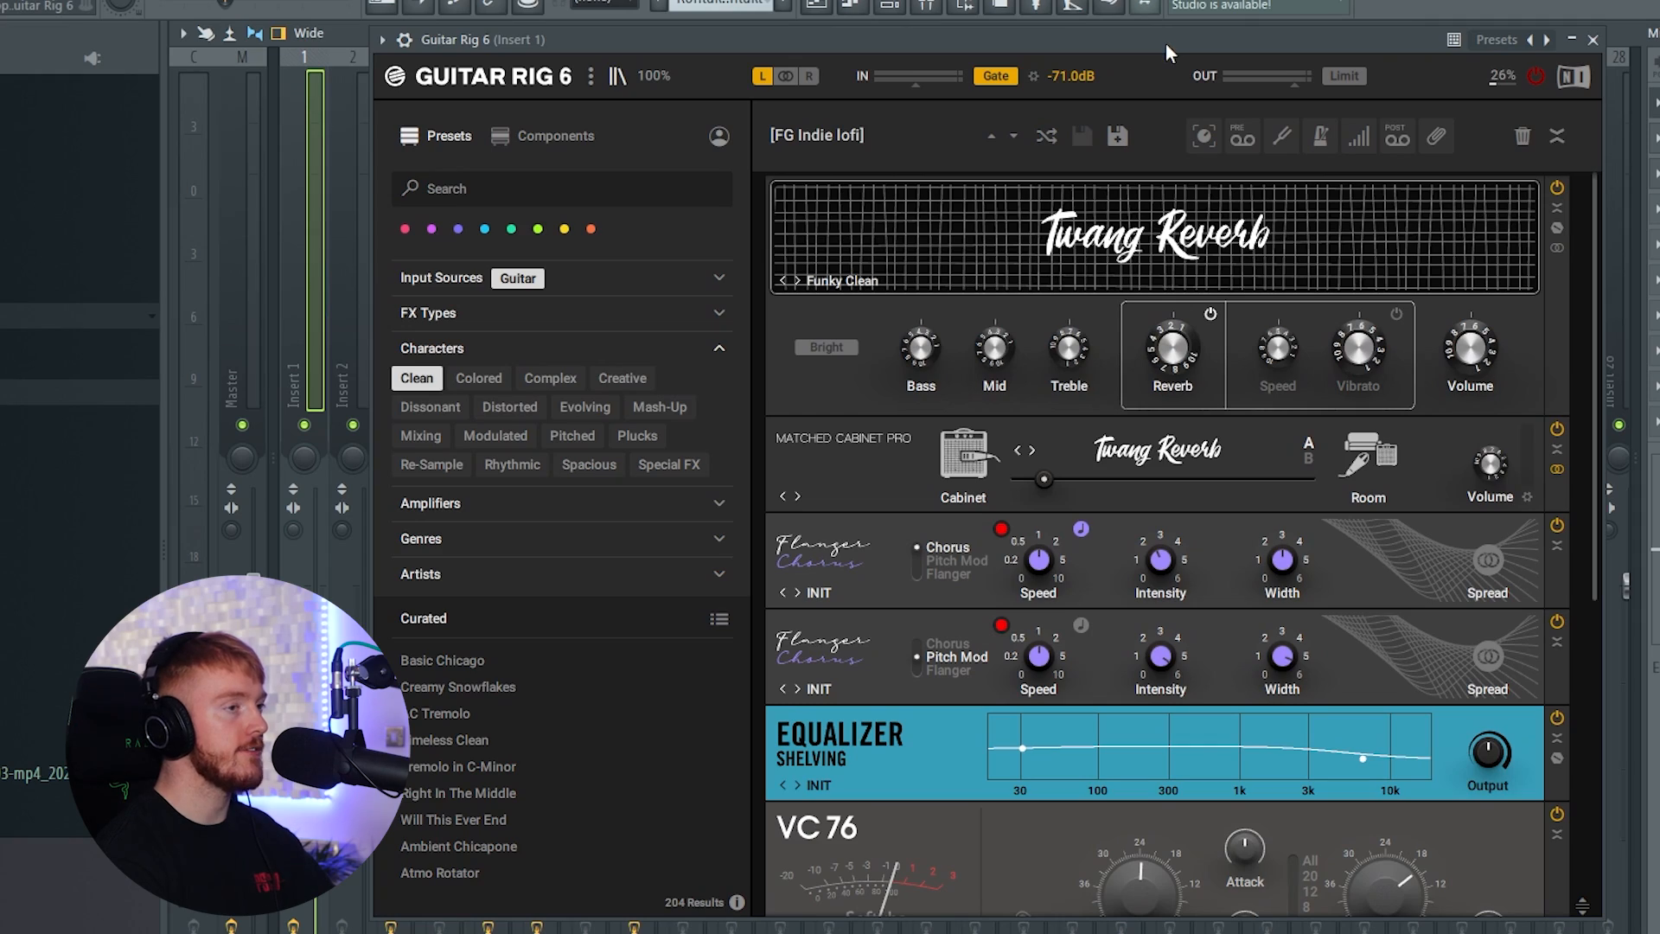
Step: Review the Guitar Rig 6 preset filters on Insert 1, with Guitar as input source and Clean as character
{"action": "left_click_drag", "start_coordinate": [1166, 44], "coordinate": [1174, 42]}
{"action": "left_click", "coordinate": [533, 273]}
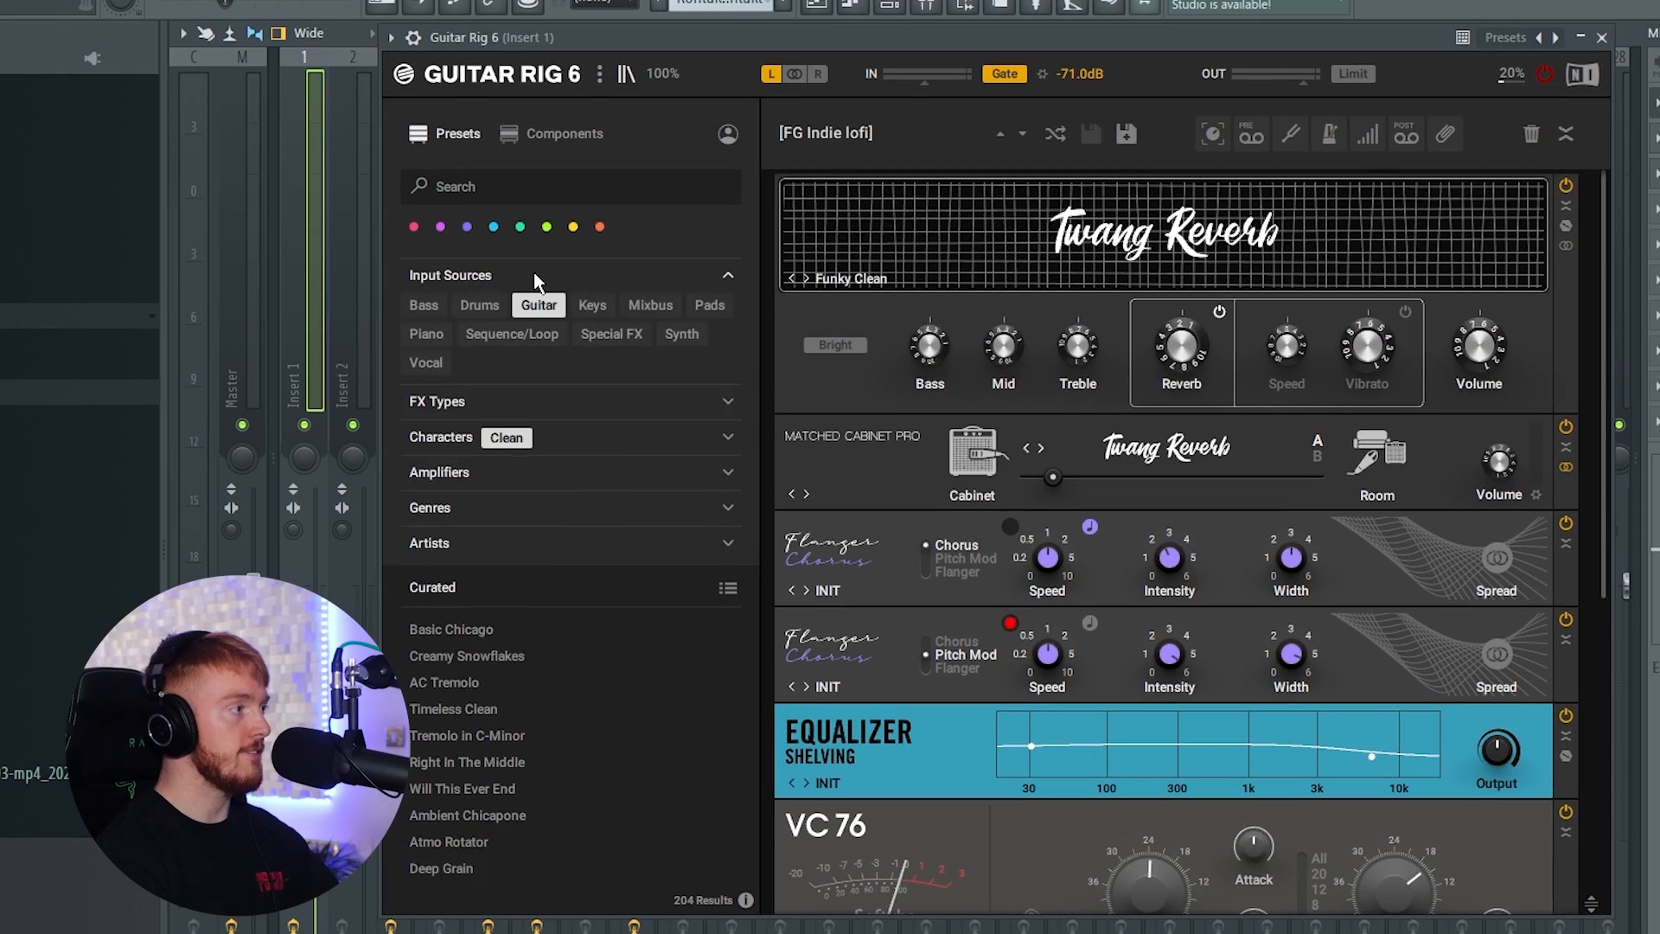
{"action": "left_click", "coordinate": [578, 272]}
{"action": "left_click", "coordinate": [578, 271]}
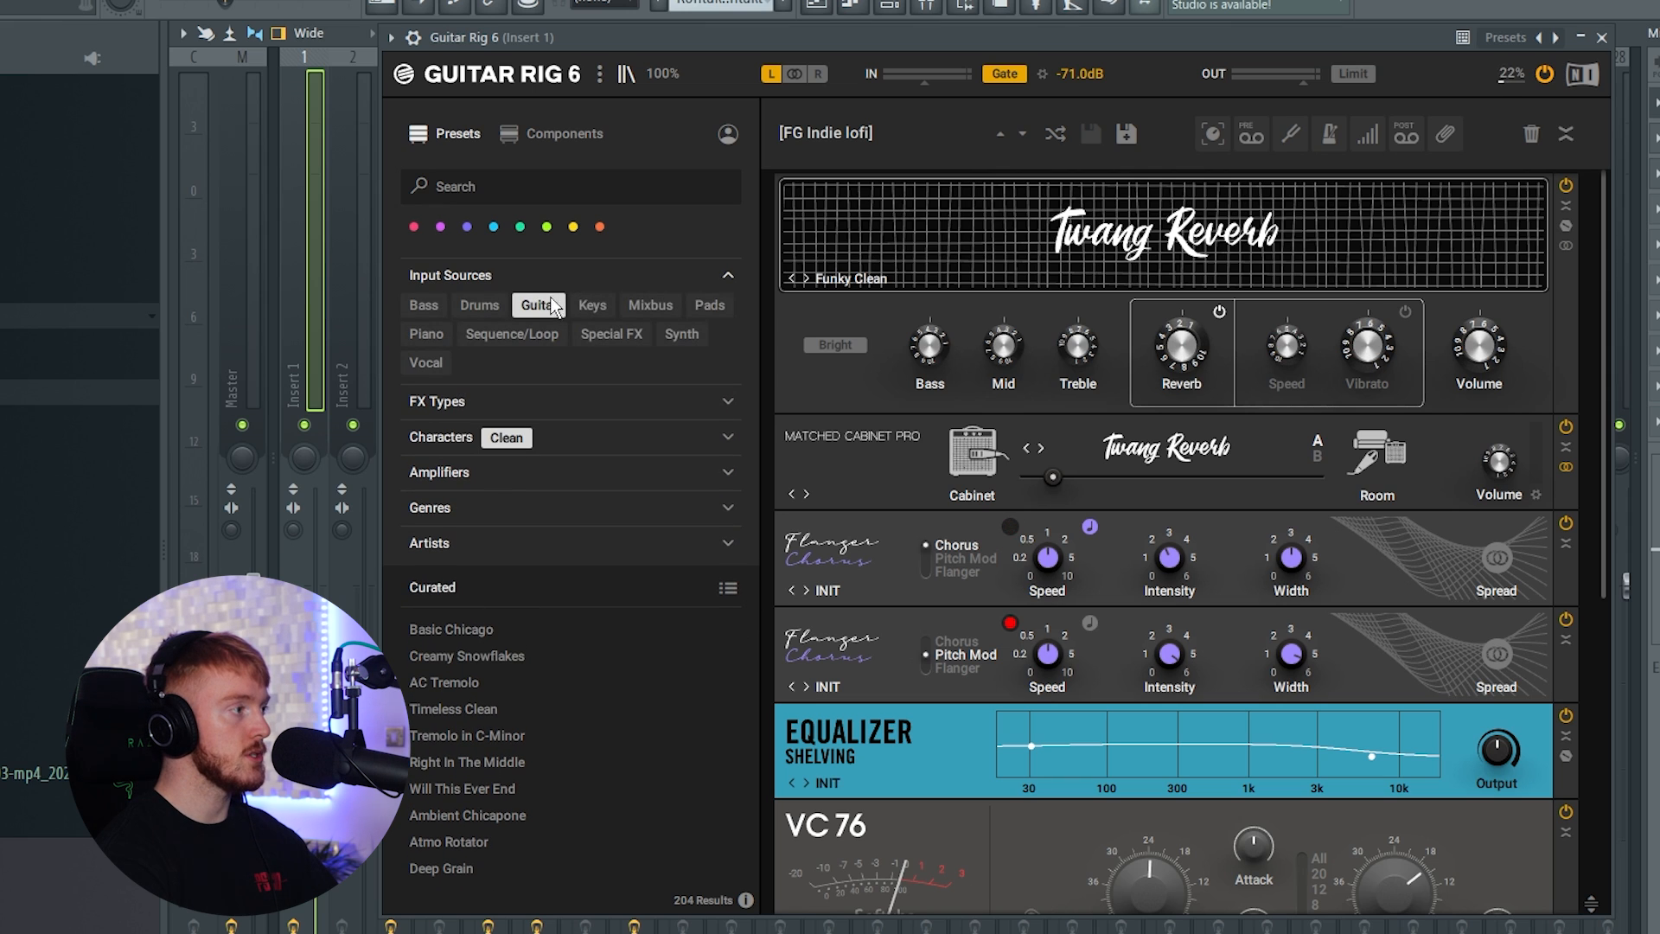
{"action": "left_click", "coordinate": [584, 283]}
{"action": "left_click", "coordinate": [539, 346]}
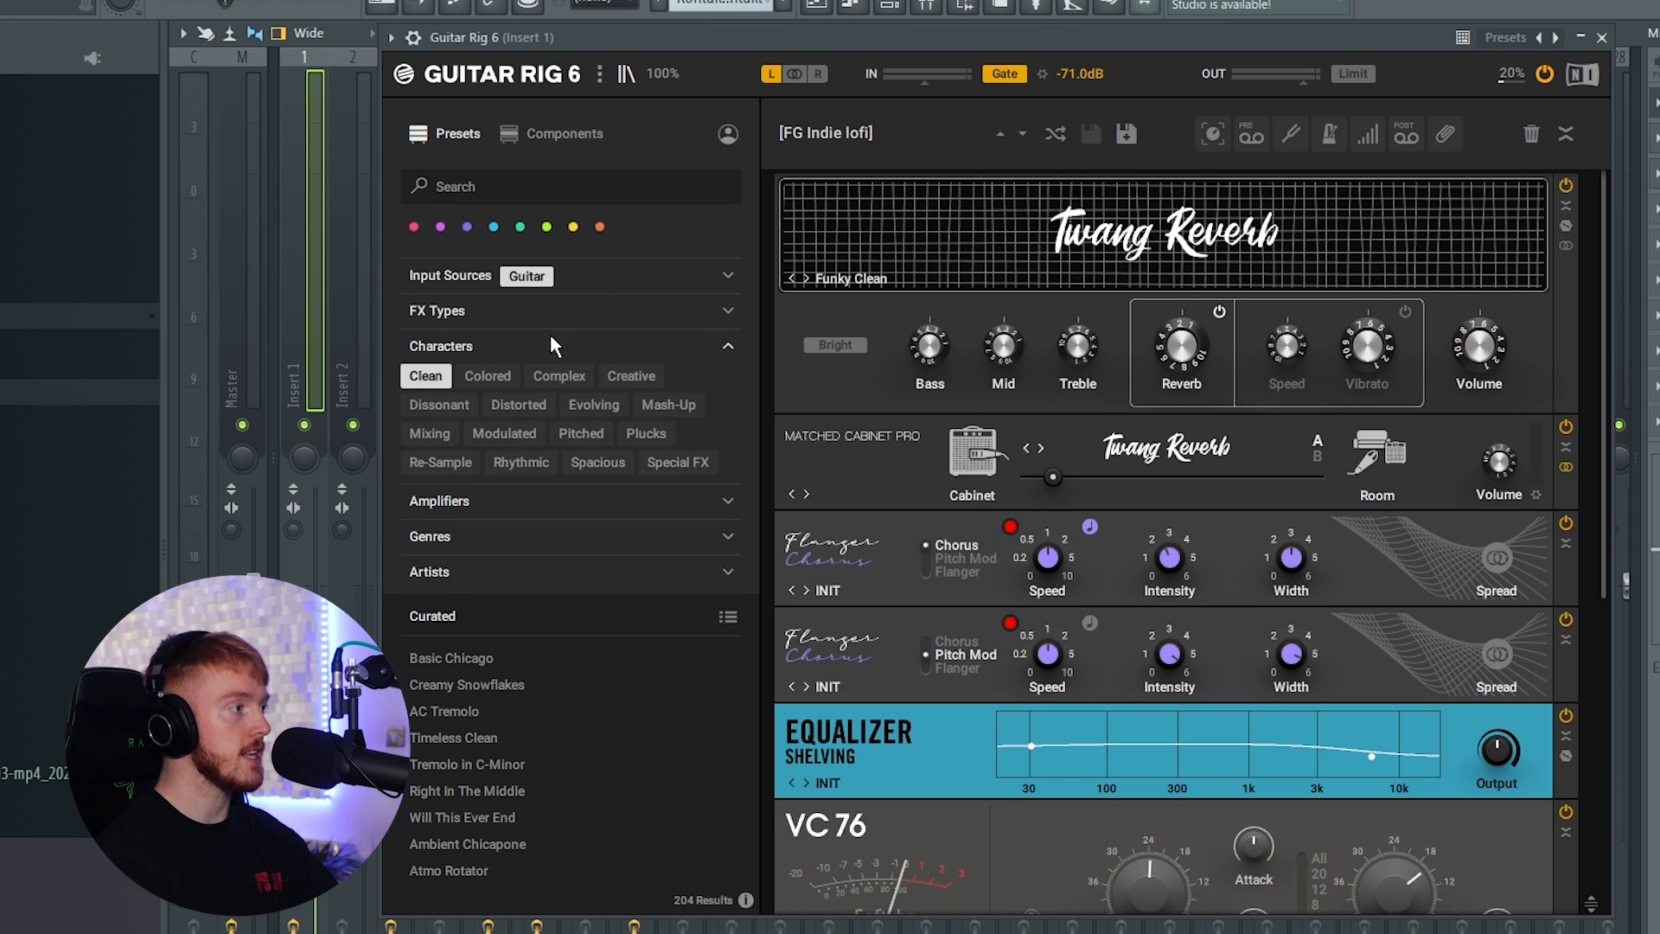
{"action": "left_click", "coordinate": [551, 341]}
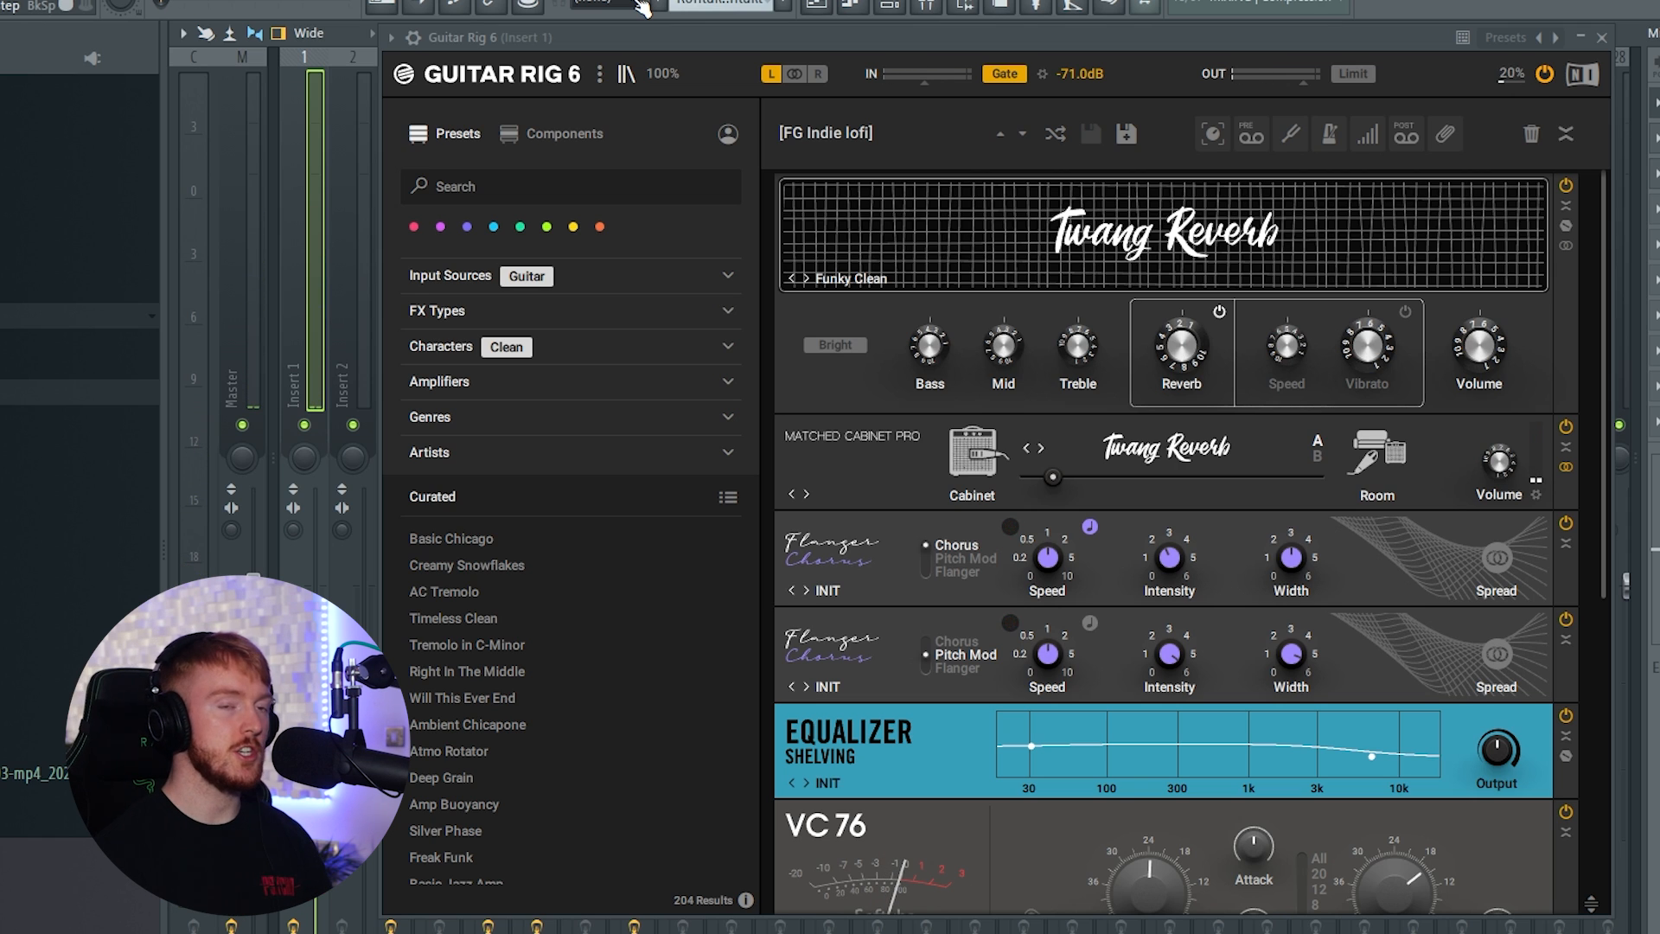
Step: Look through the rest of the FG Indie lofi effects rack and the RC-20 Retro Color and ValhallaVintageVerb settings on Insert 1
{"action": "scroll", "coordinate": [1594, 860], "scroll_direction": "down", "scroll_amount": 5}
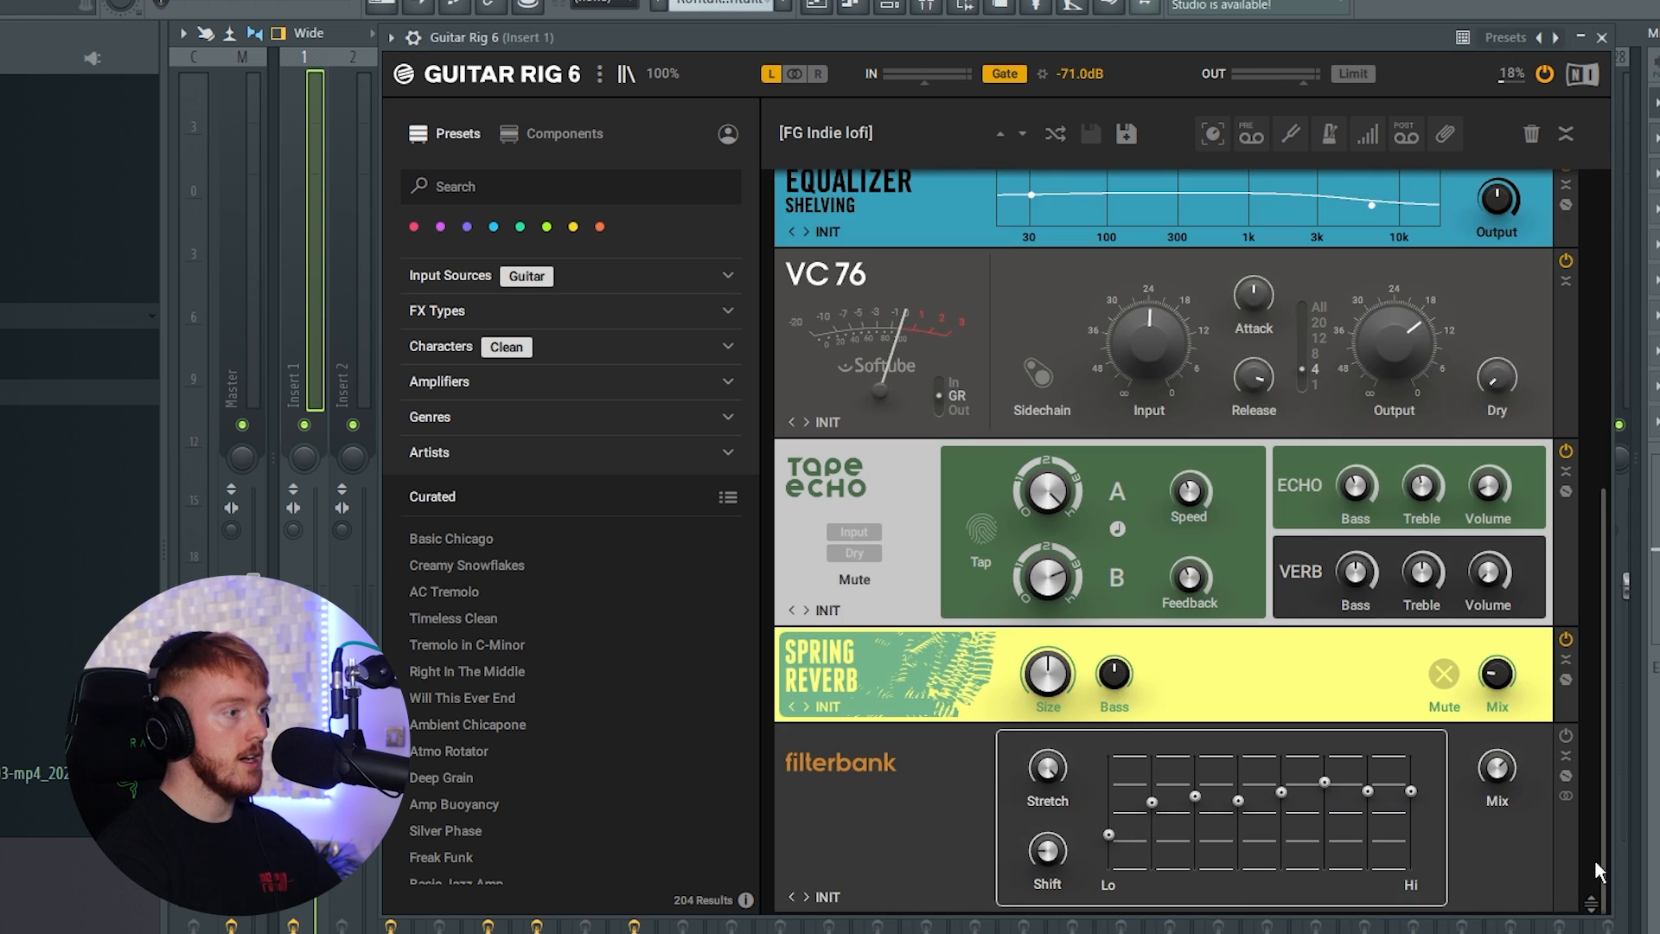
{"action": "left_click_drag", "start_coordinate": [1600, 818], "coordinate": [1606, 545]}
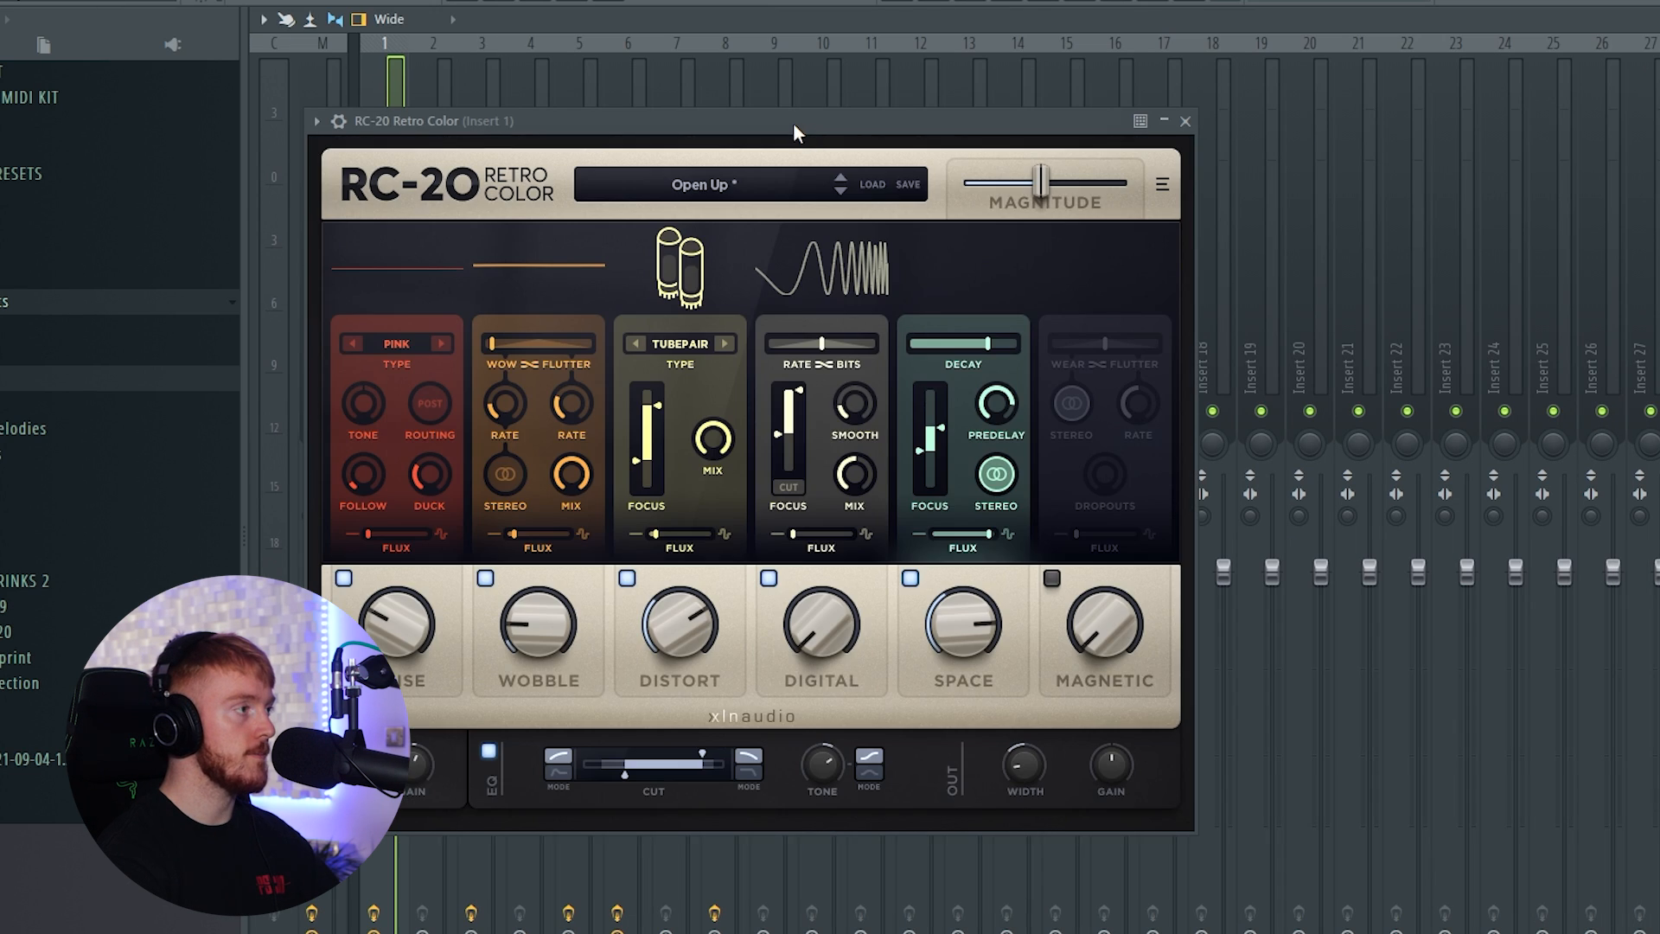
{"action": "left_click_drag", "start_coordinate": [792, 122], "coordinate": [918, 92]}
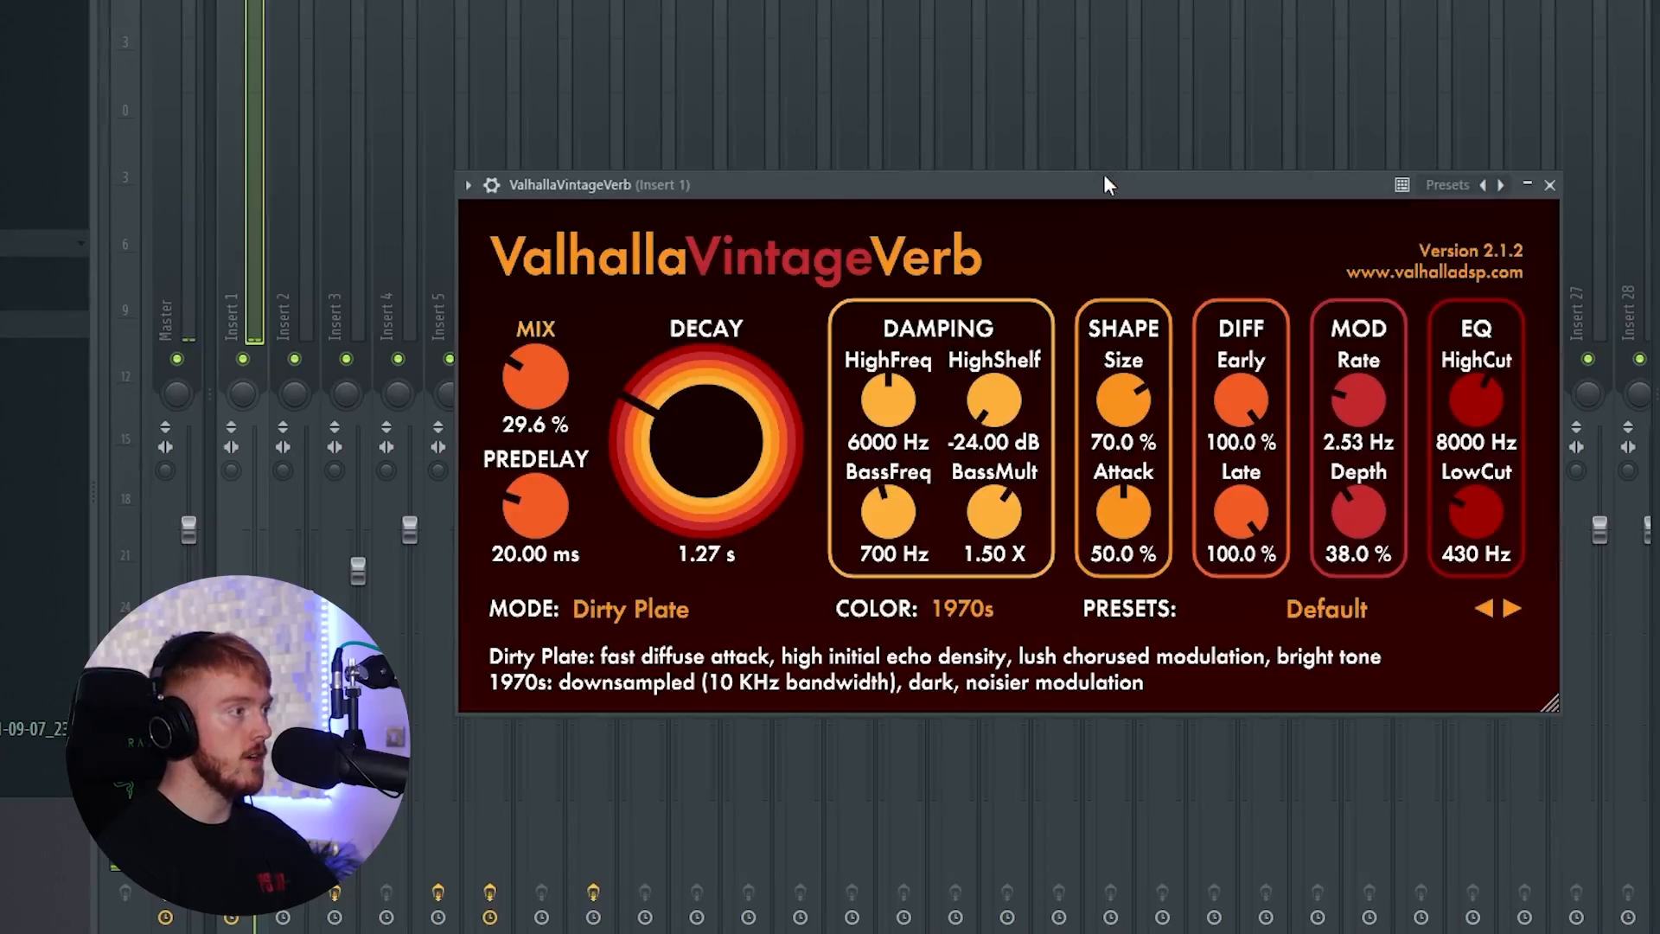
{"action": "left_click_drag", "start_coordinate": [1105, 185], "coordinate": [958, 88]}
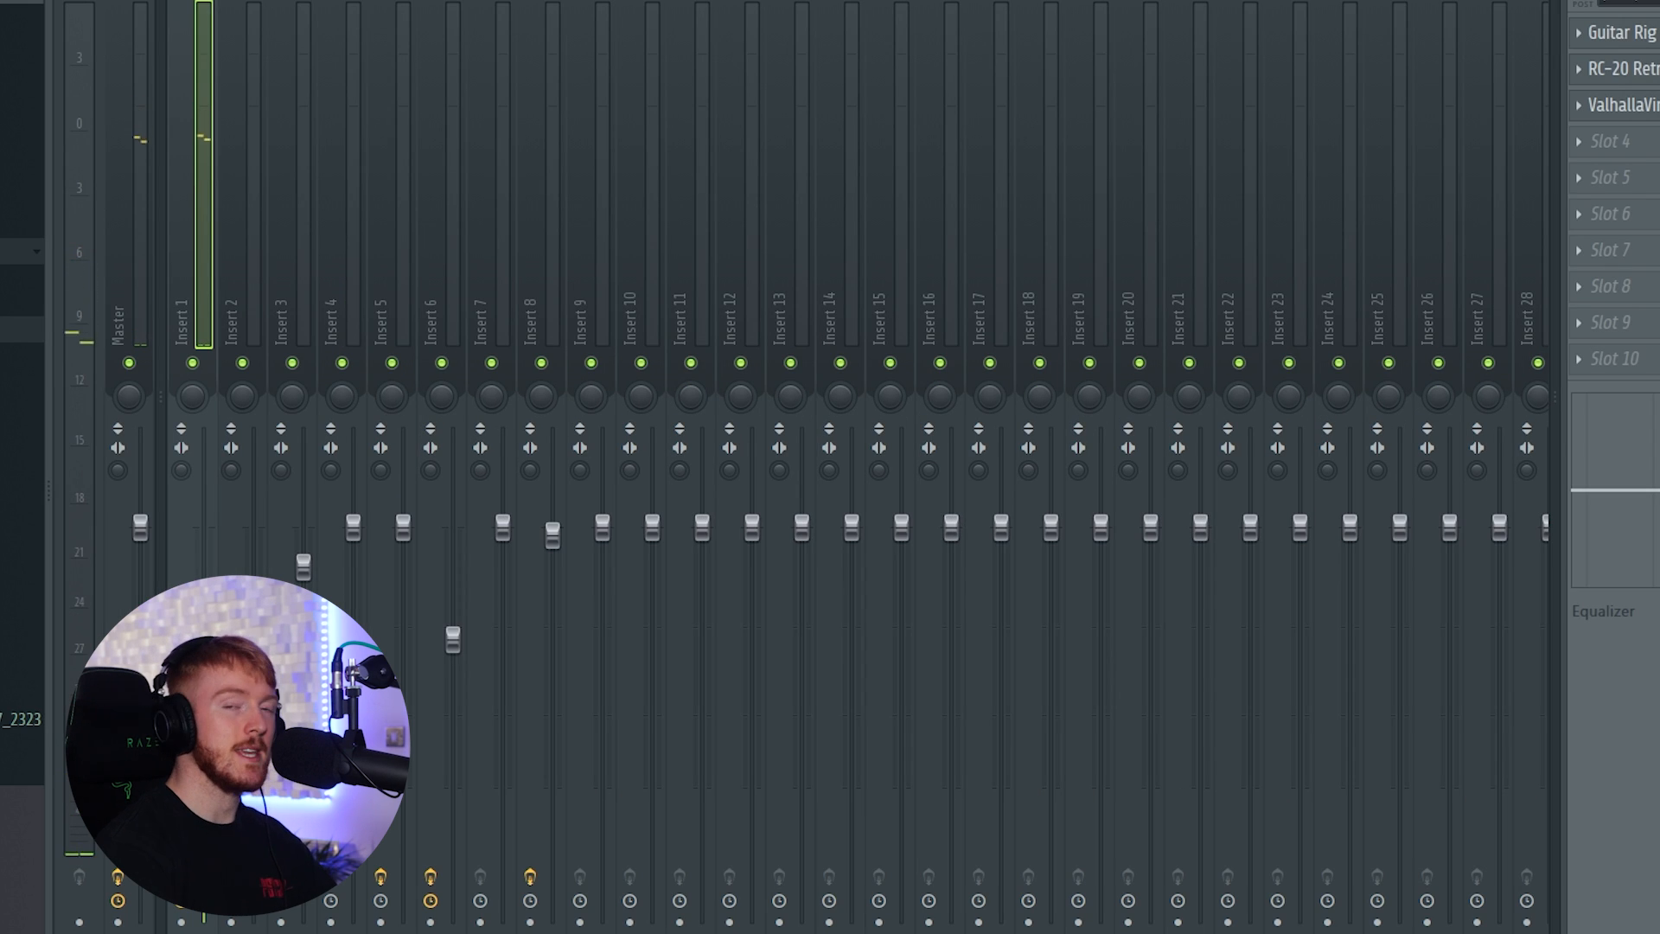
Step: Hide the mixer and look over the patterns arranged in the playlist
{"action": "key", "text": "F9"}
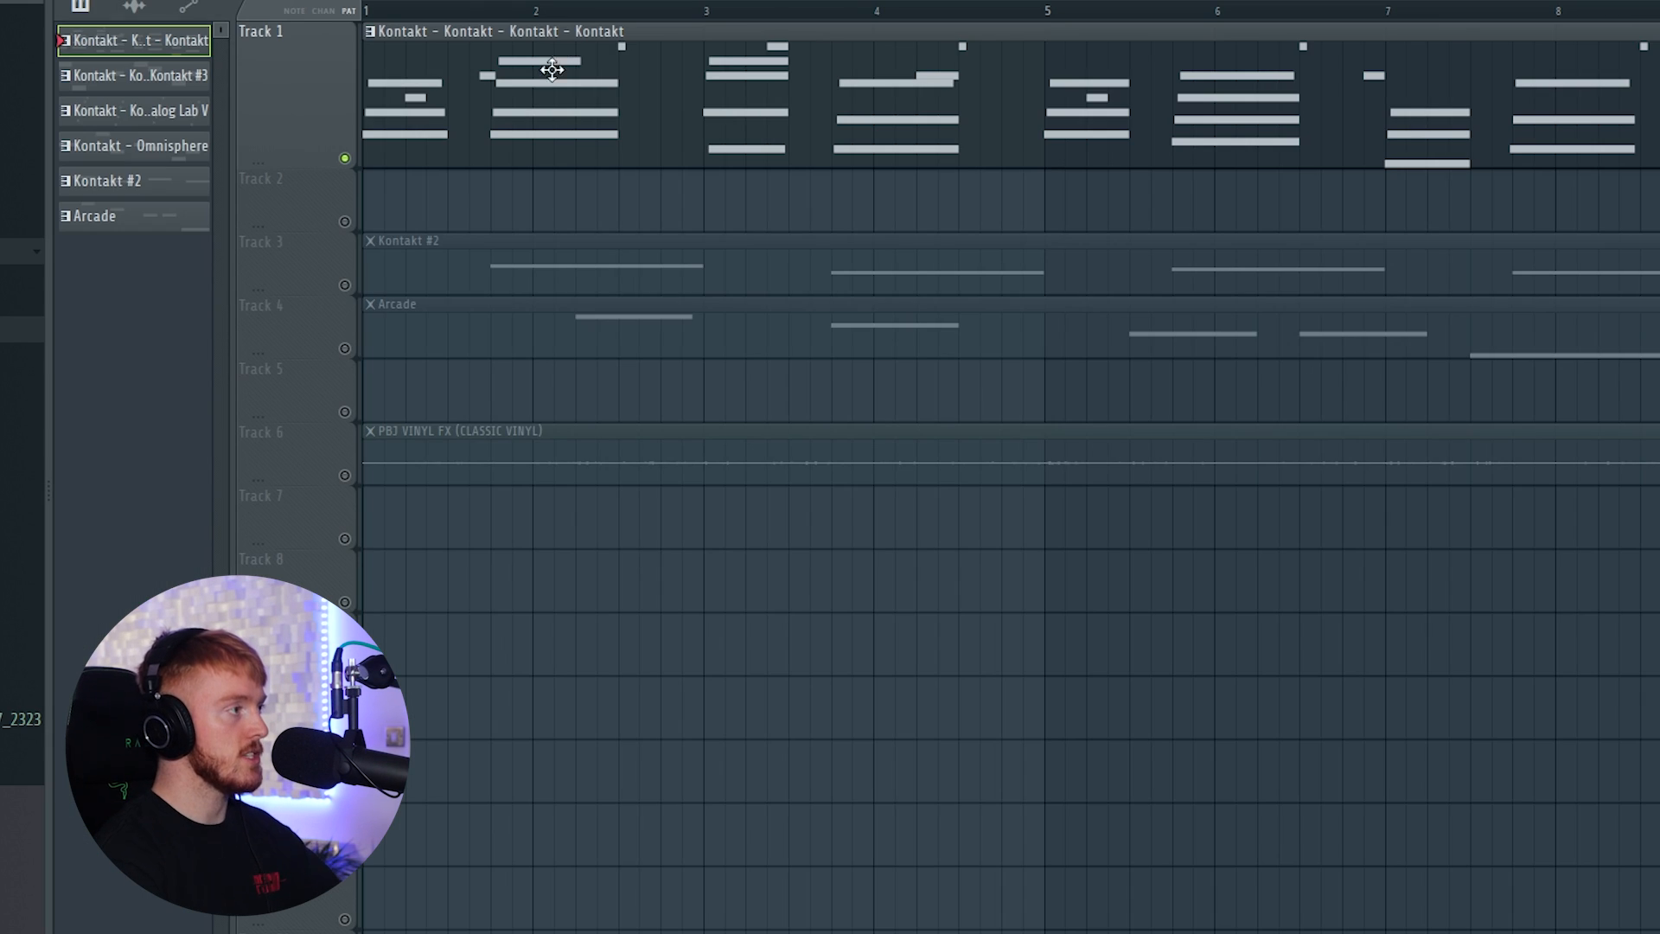
{"action": "scroll", "coordinate": [551, 69], "scroll_direction": "down", "scroll_amount": 3}
{"action": "scroll", "coordinate": [472, 11], "scroll_direction": "up", "scroll_amount": 3}
{"action": "scroll", "coordinate": [711, 26], "scroll_direction": "down", "scroll_amount": 3}
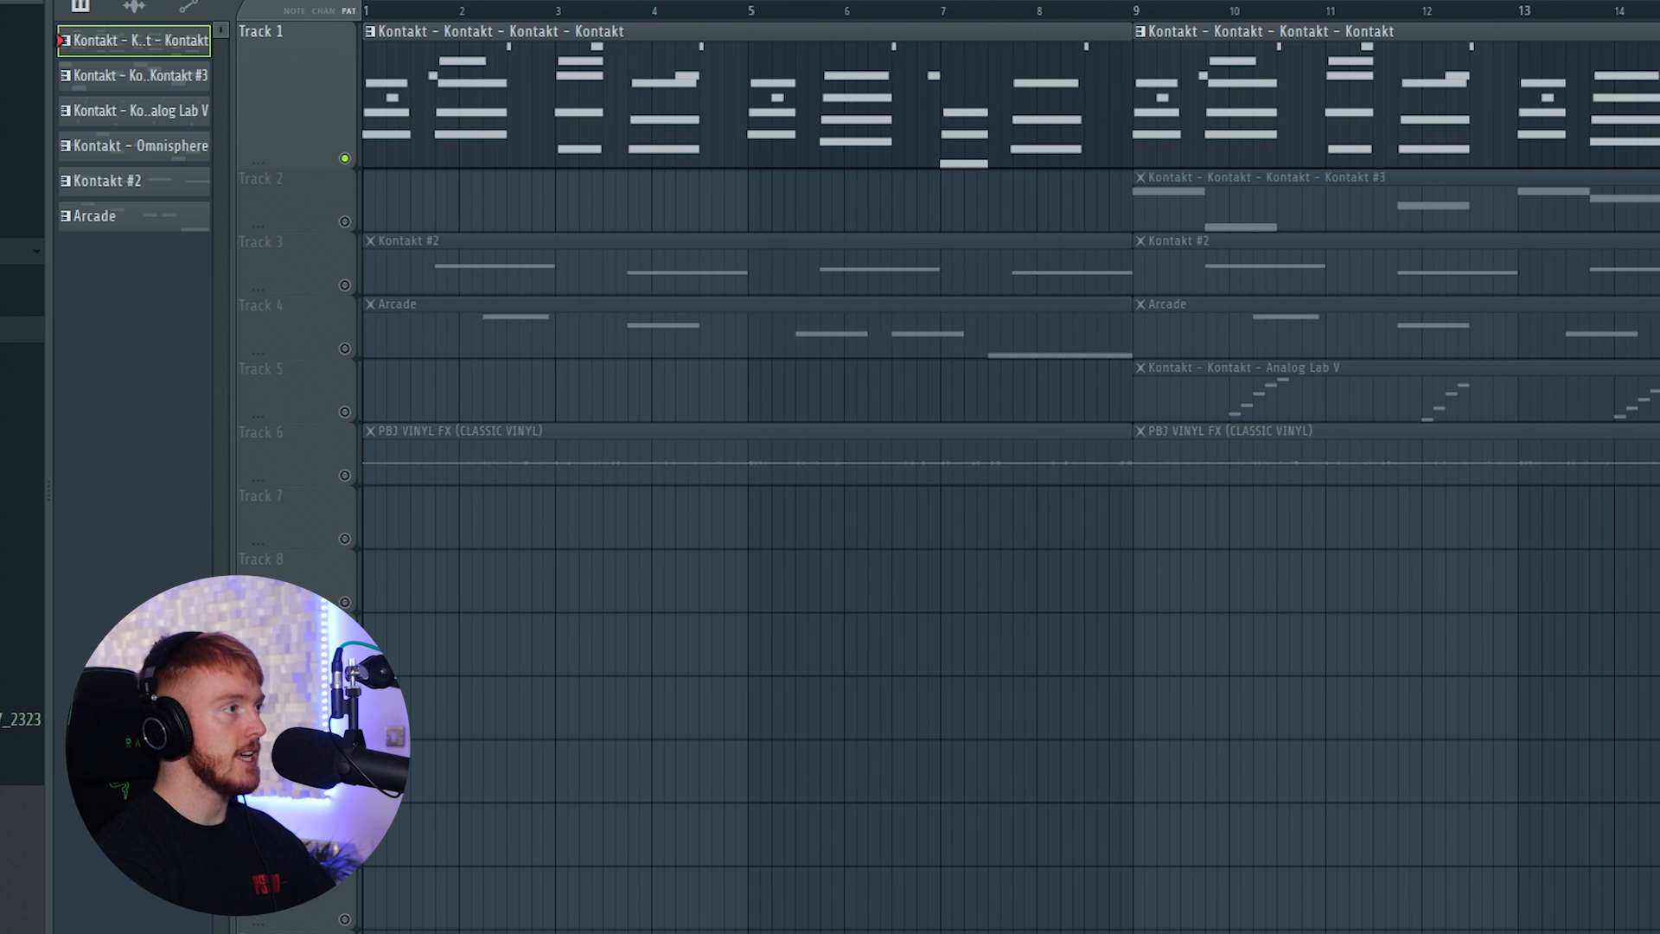
Step: View the Scarbee Rickenbacker Bass with its Double Date preset in Kontakt #2, and close the plugin
{"action": "key", "text": "F6"}
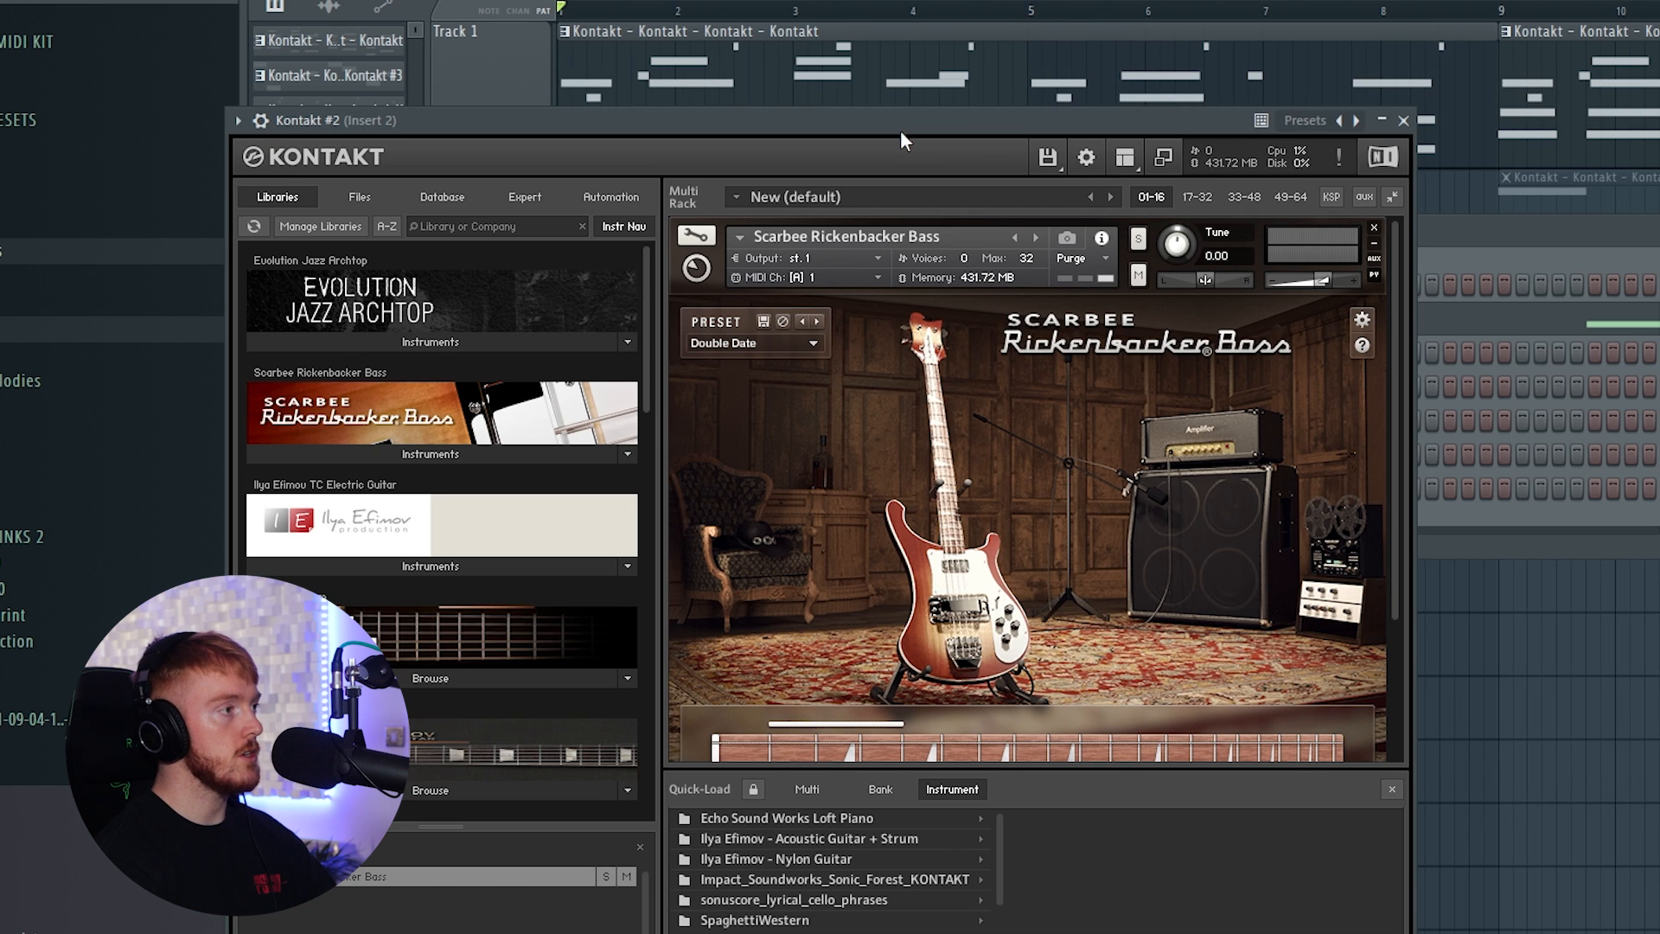
{"action": "left_click_drag", "start_coordinate": [901, 132], "coordinate": [931, 39]}
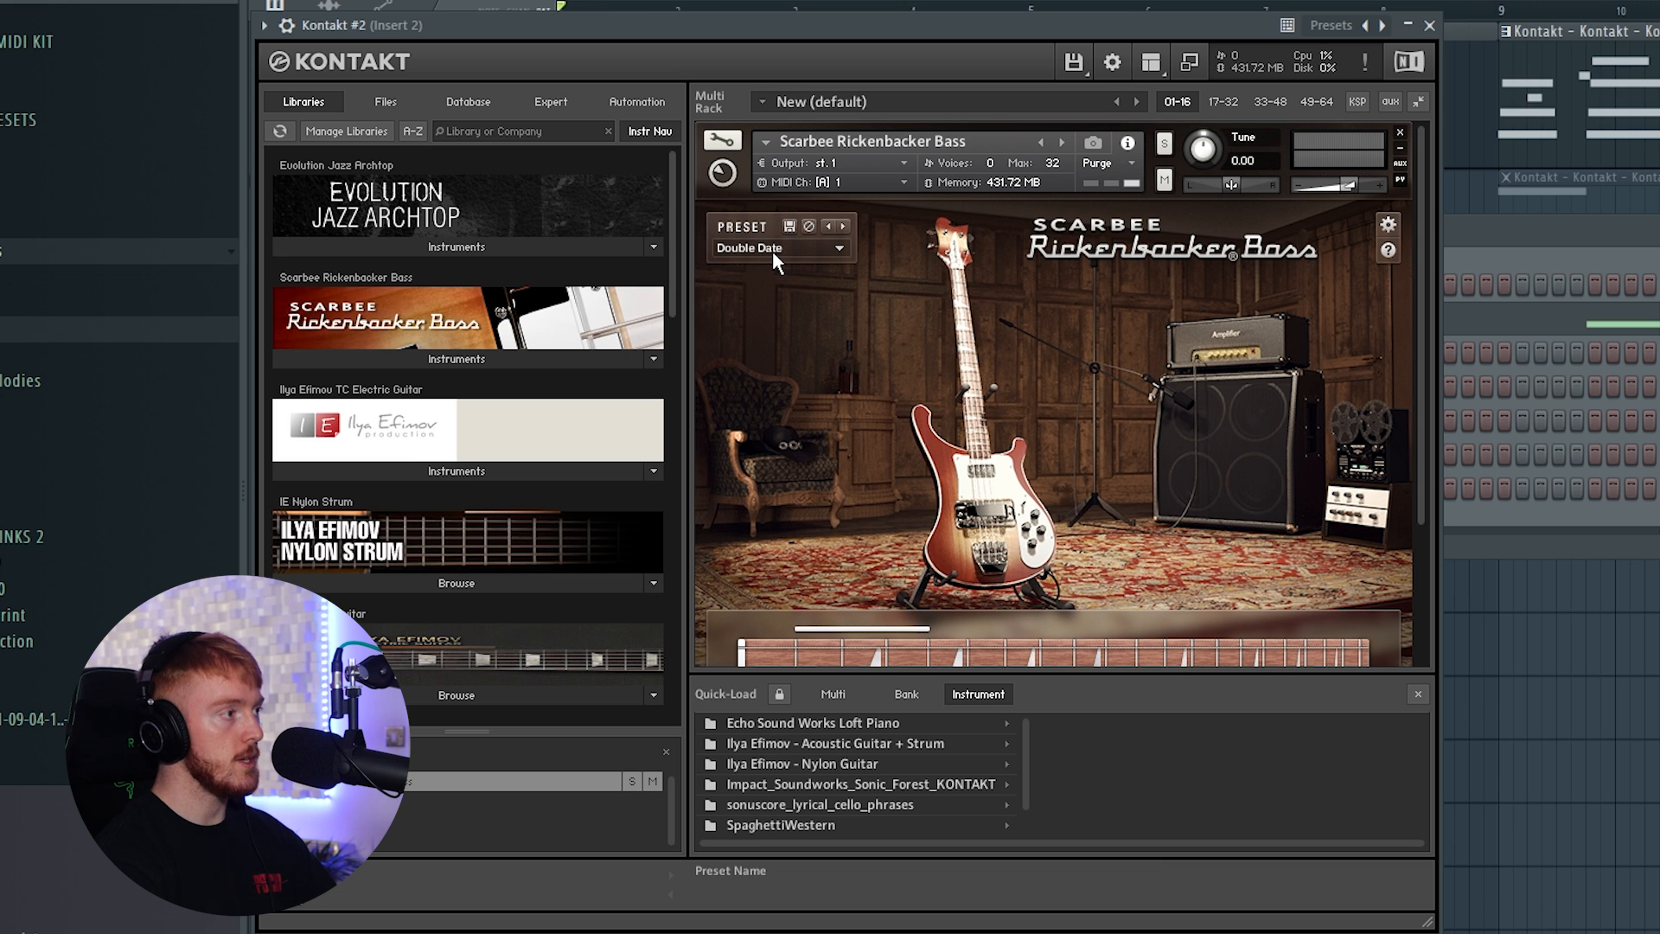
{"action": "left_click", "coordinate": [1430, 25]}
Step: Open the Kontakt #2 pattern in the piano roll to view its G#3, F#3, G3 and F#3 bass notes
{"action": "right_click", "coordinate": [763, 316]}
{"action": "left_click", "coordinate": [796, 323]}
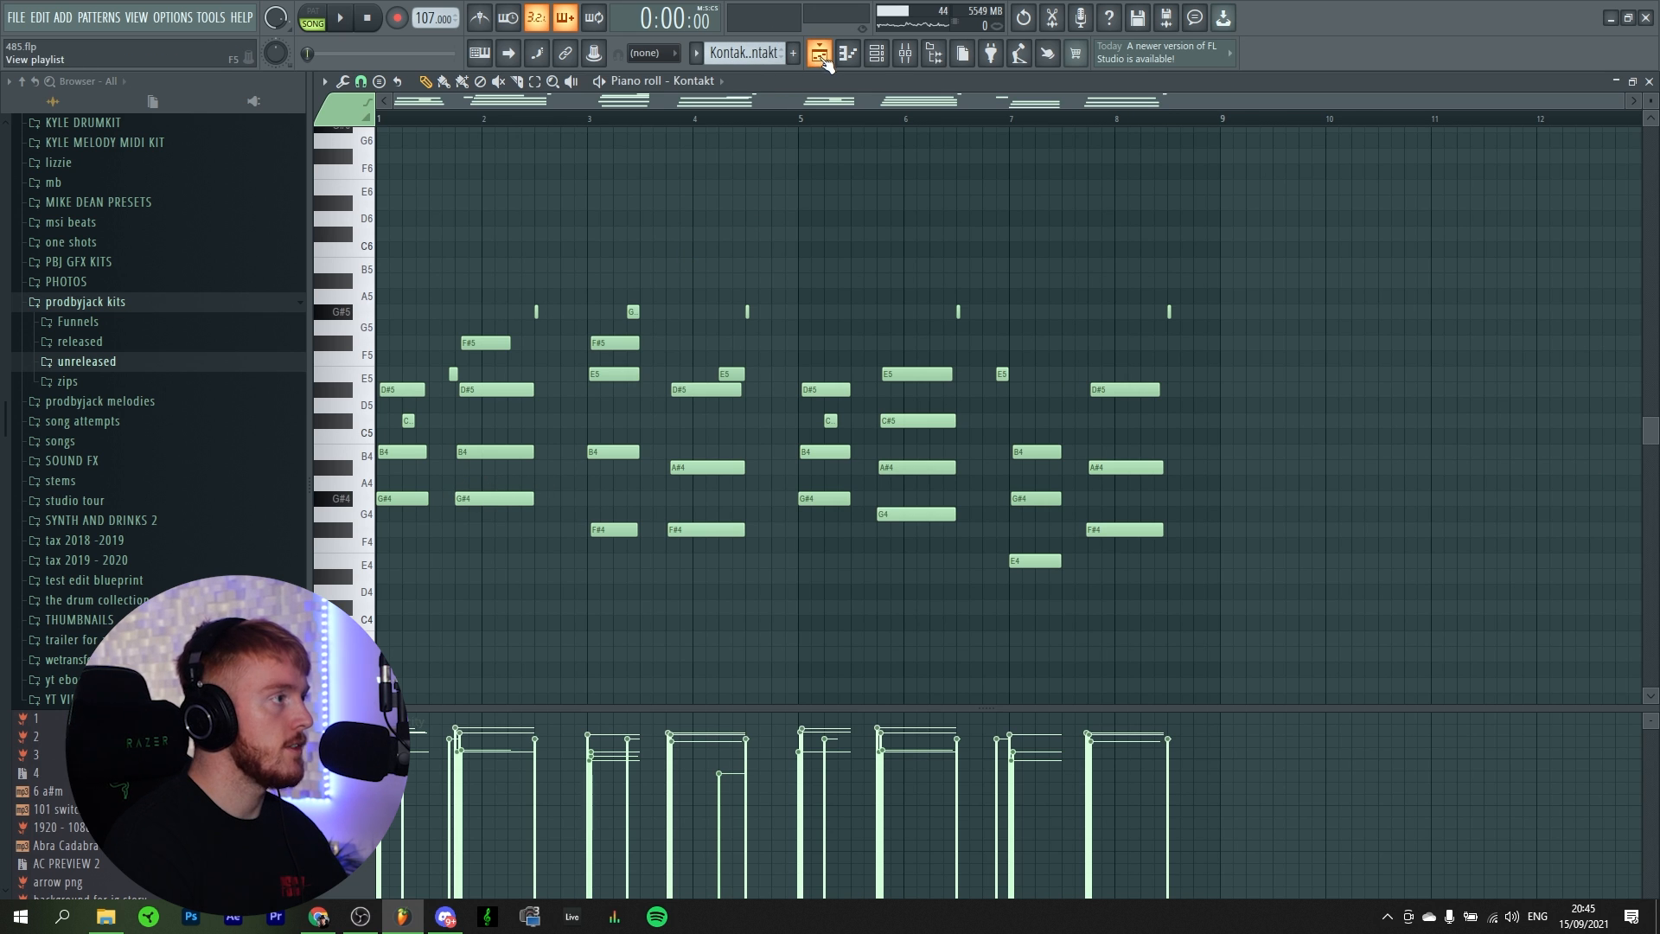
{"action": "left_click", "coordinate": [819, 53]}
{"action": "left_click", "coordinate": [663, 327]}
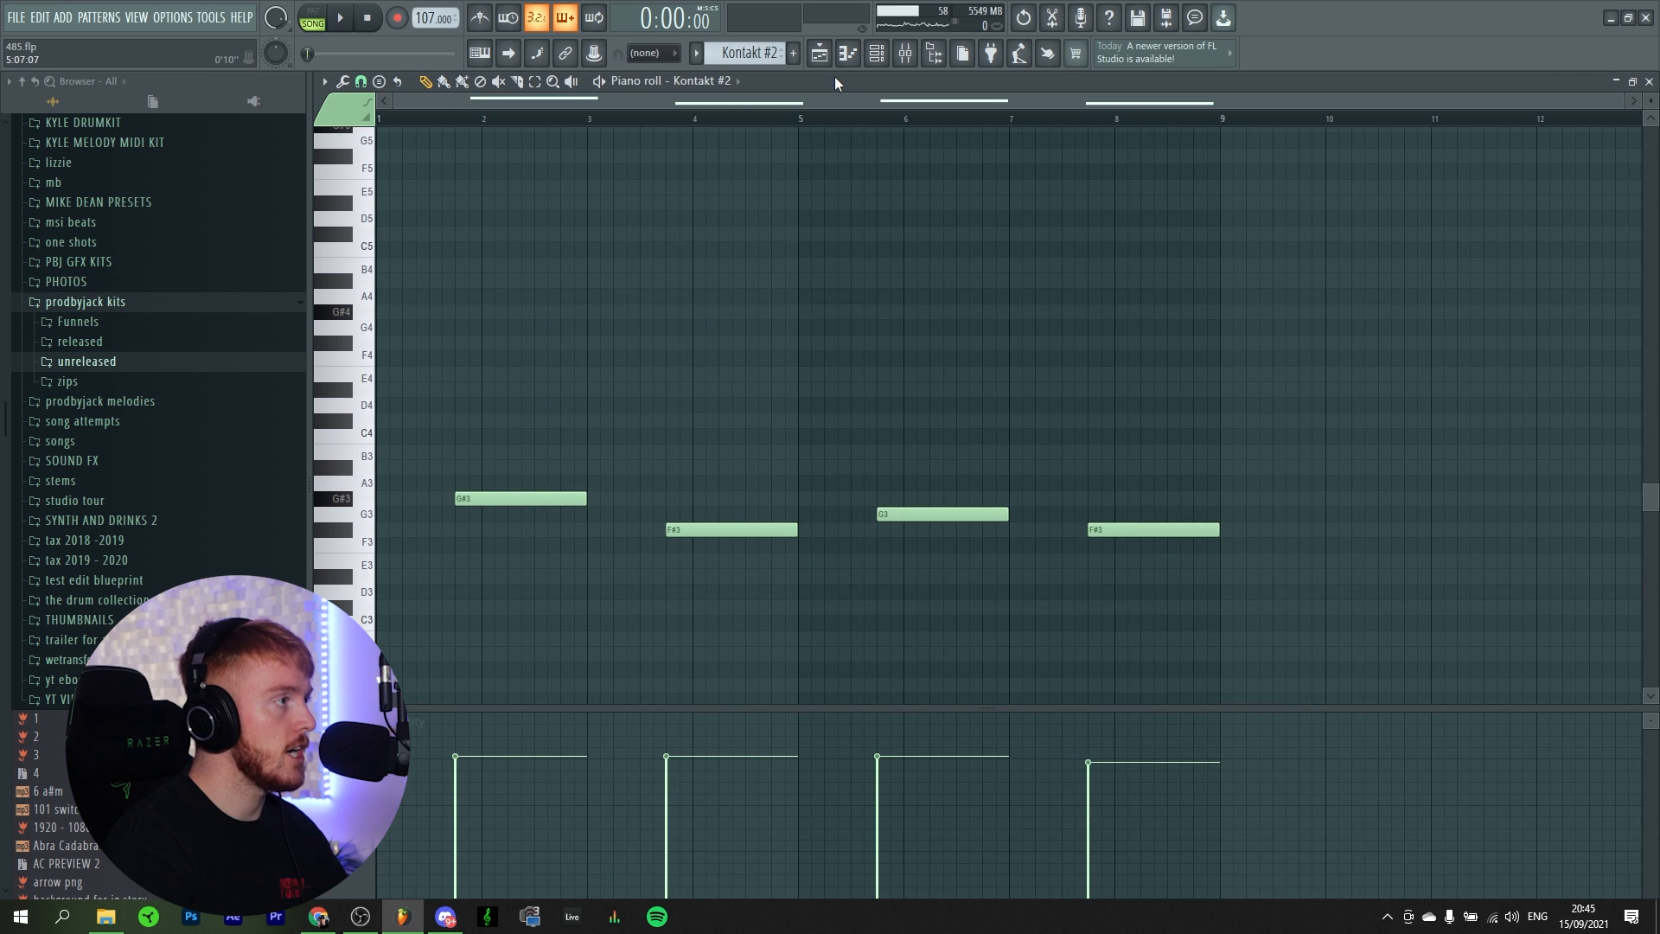
Step: Listen to the Kontakt #2 bass with the guitar in the playlist, and check its bass notes once more
{"action": "left_click", "coordinate": [819, 53]}
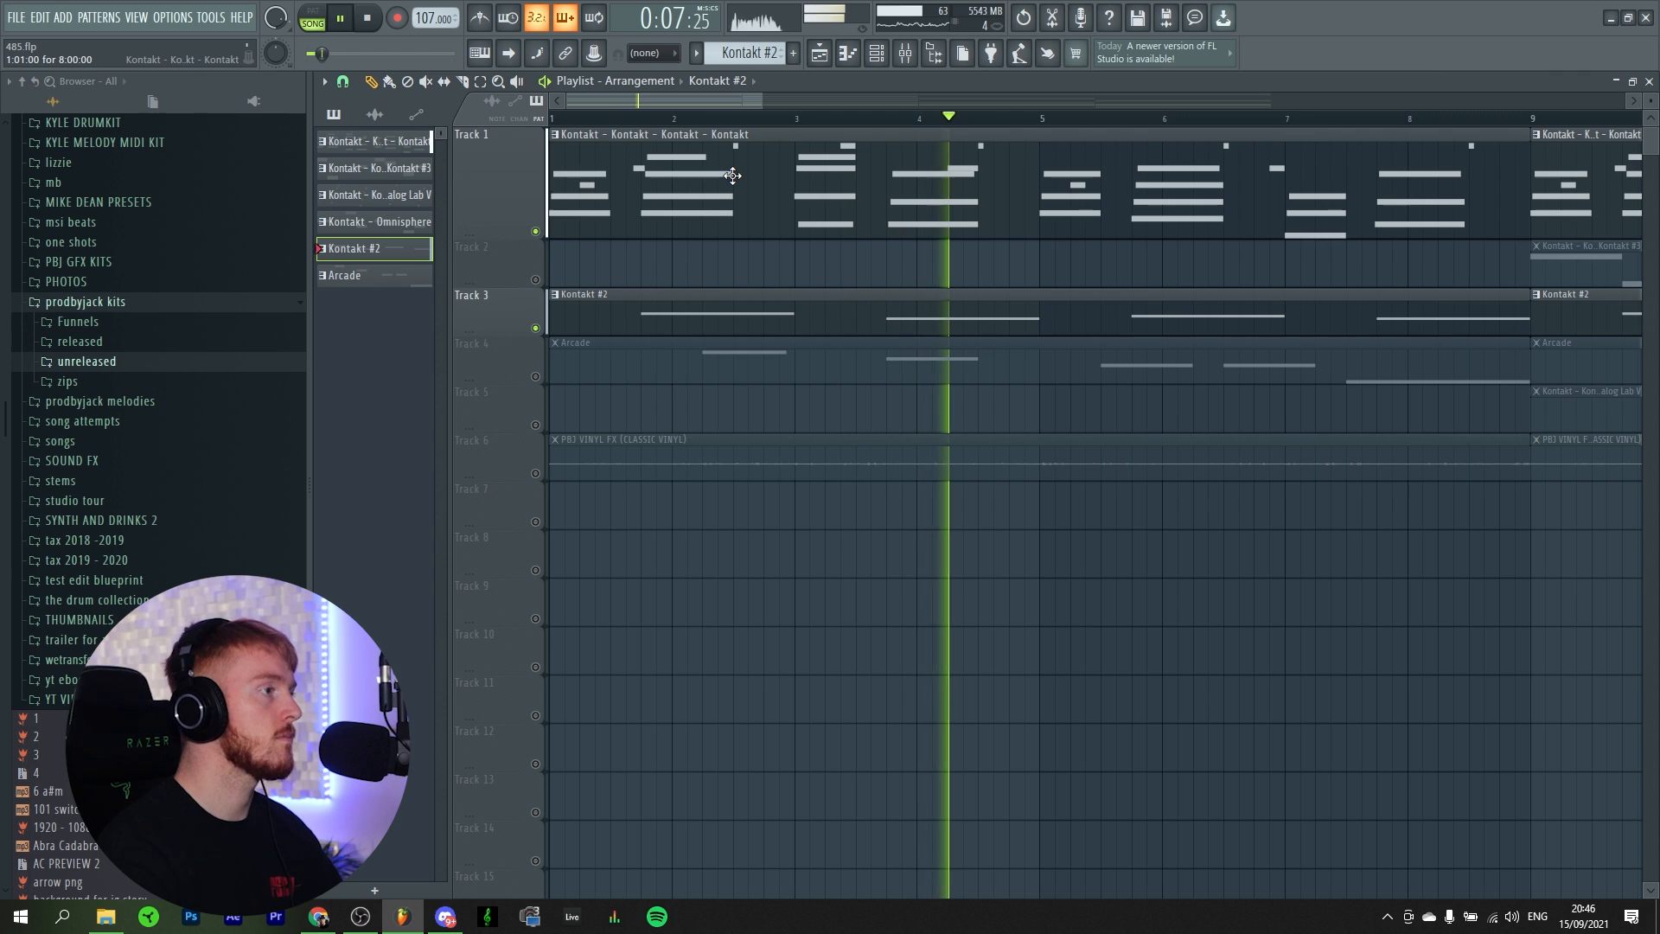
{"action": "key", "text": "space"}
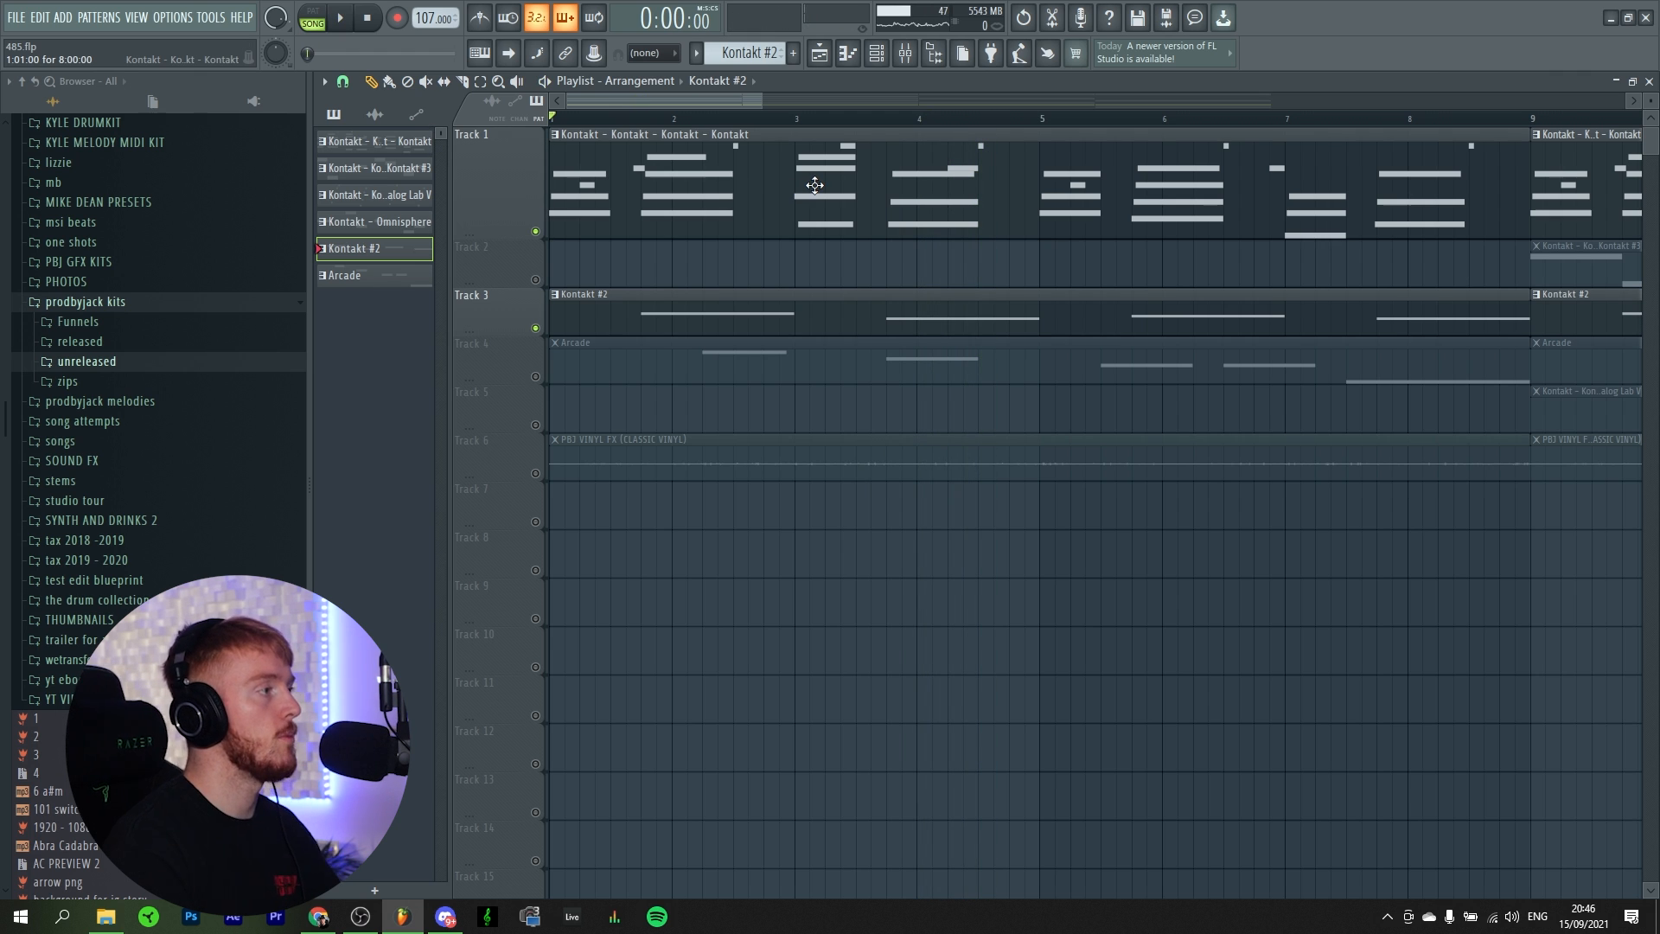
{"action": "double_click", "coordinate": [689, 315]}
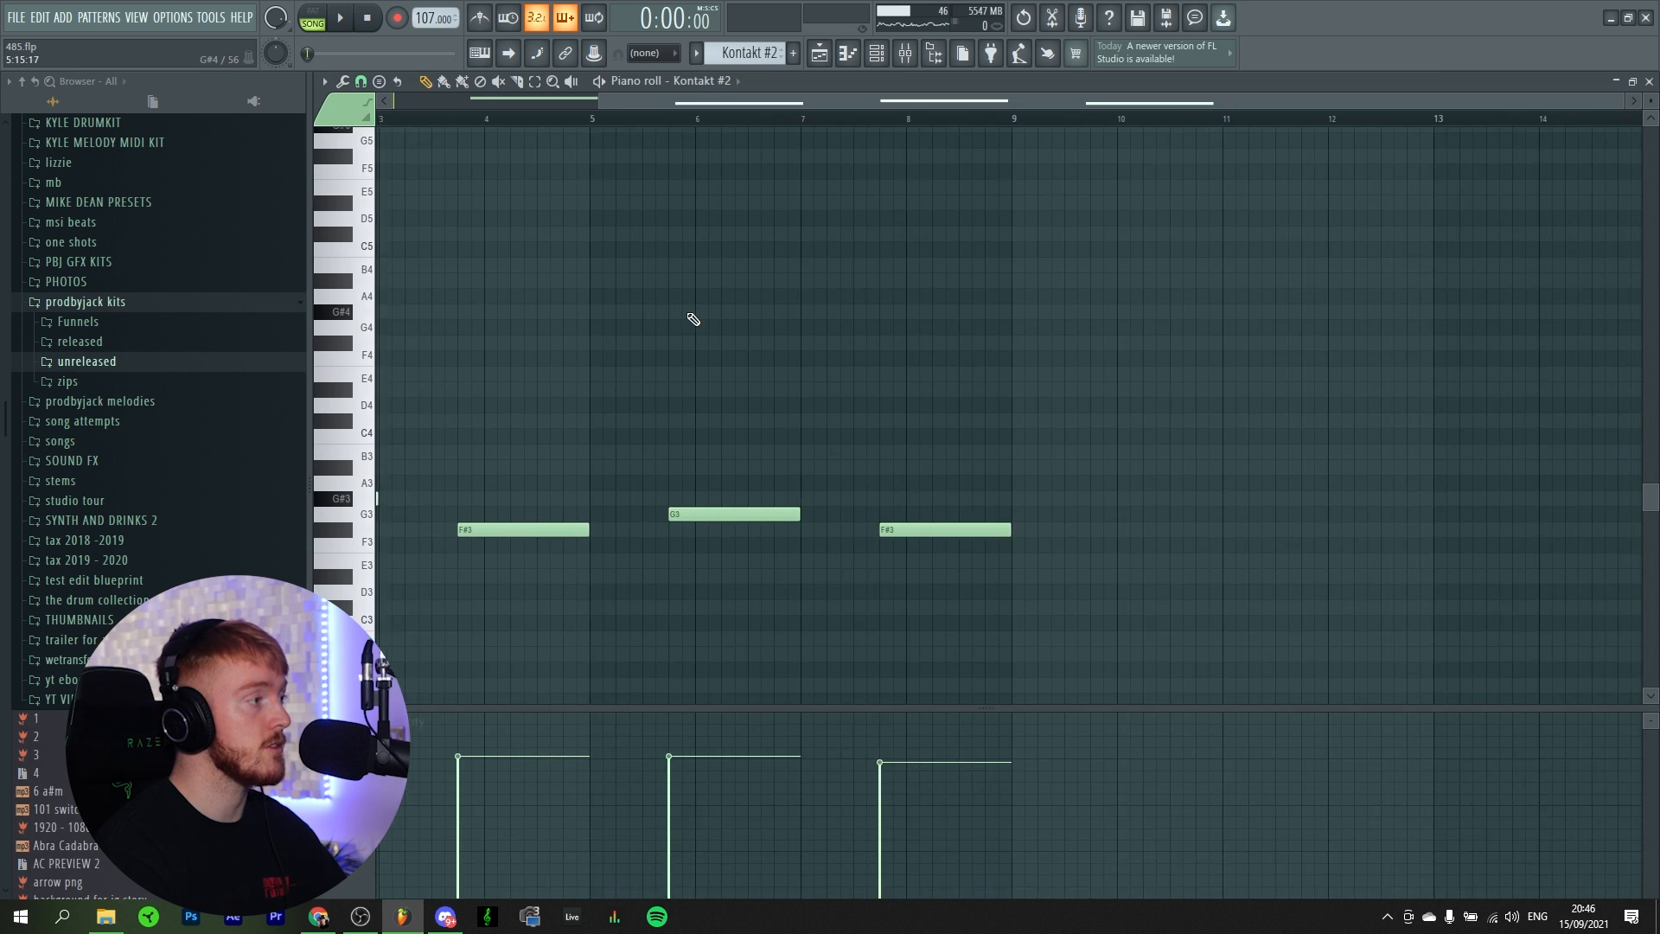
{"action": "left_click", "coordinate": [821, 54]}
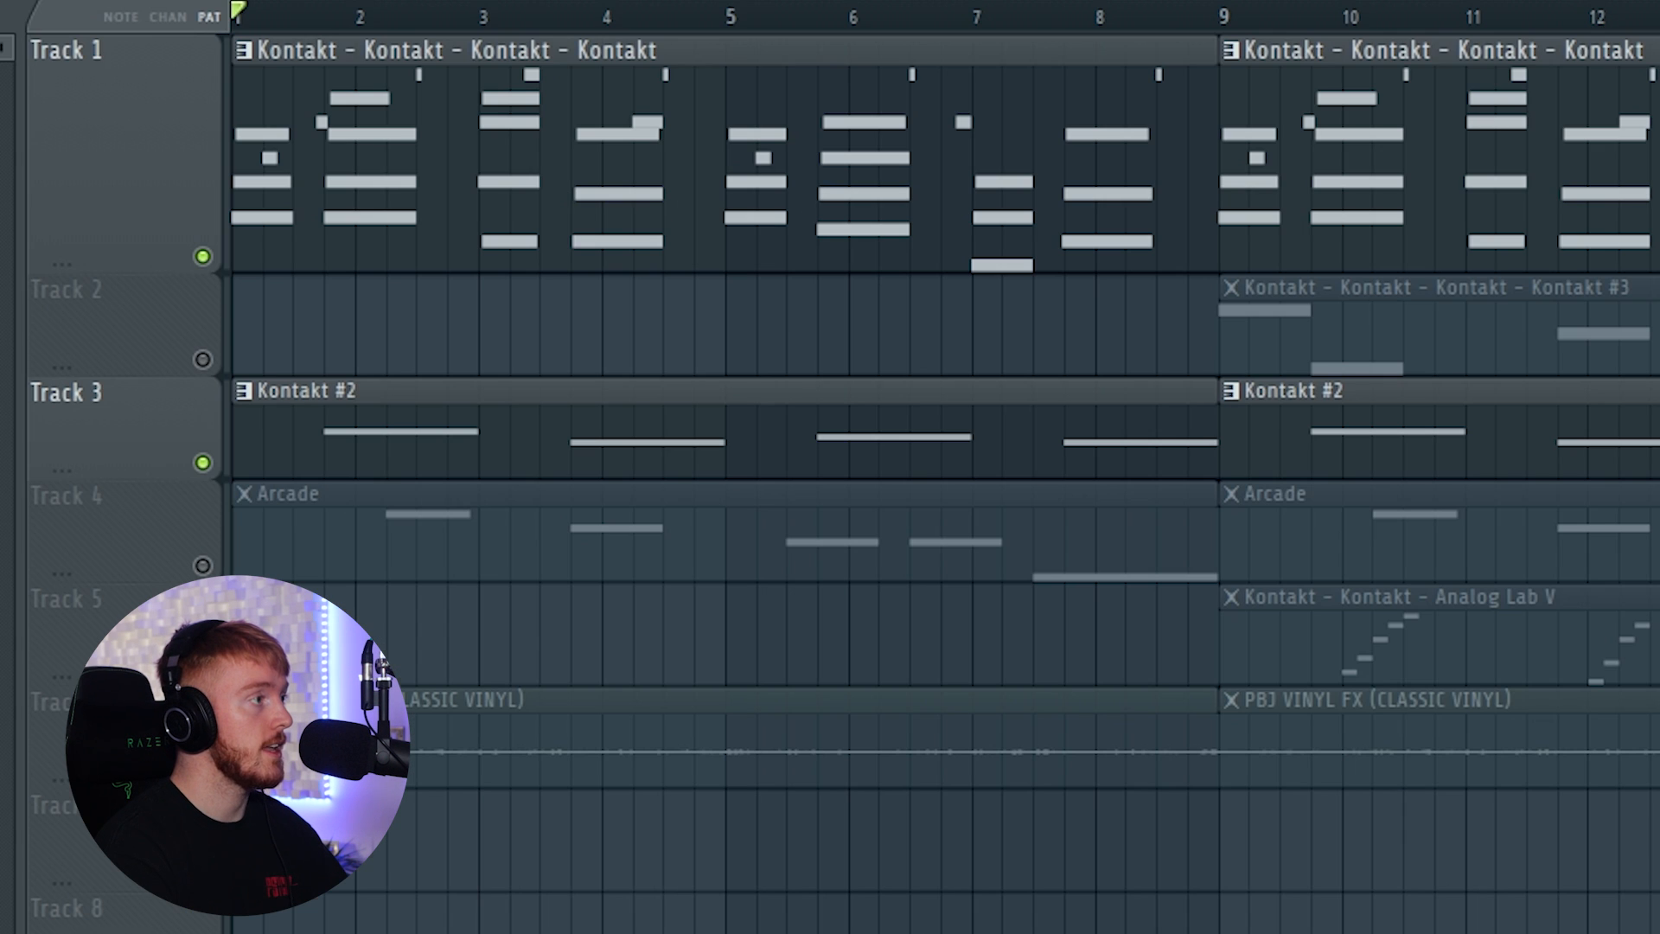
Step: Play back the arrangement with the Arcade part on Track 4, and select Insert 3 in the mixer
{"action": "key", "text": "space"}
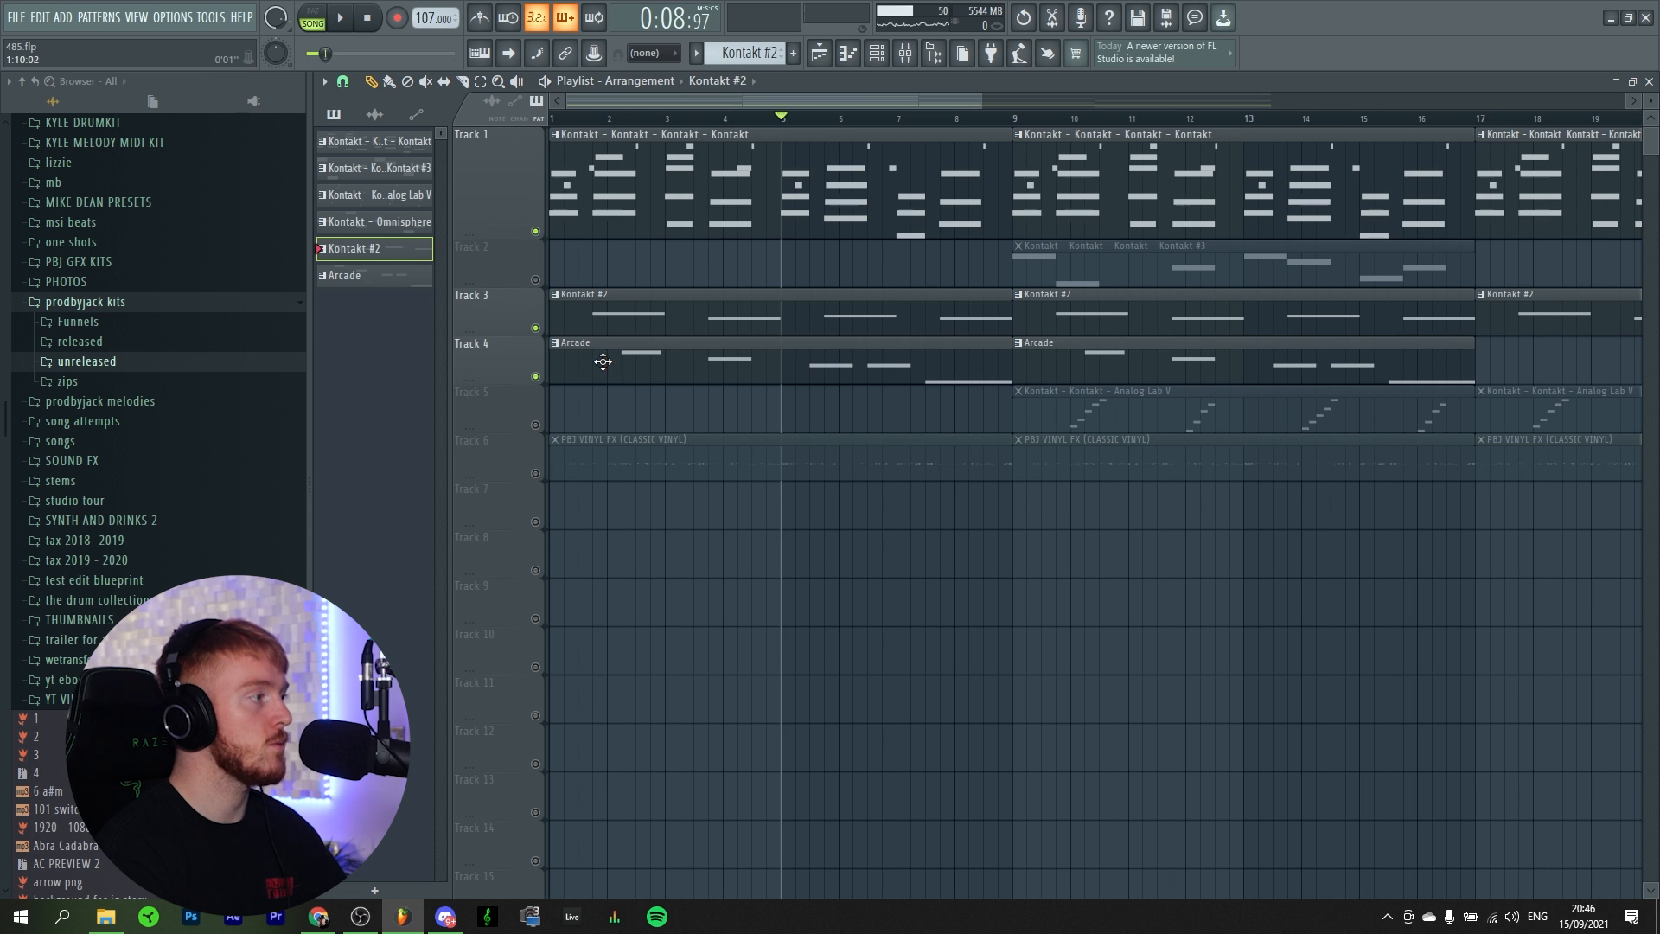
{"action": "left_click", "coordinate": [877, 54]}
{"action": "left_click", "coordinate": [659, 378]}
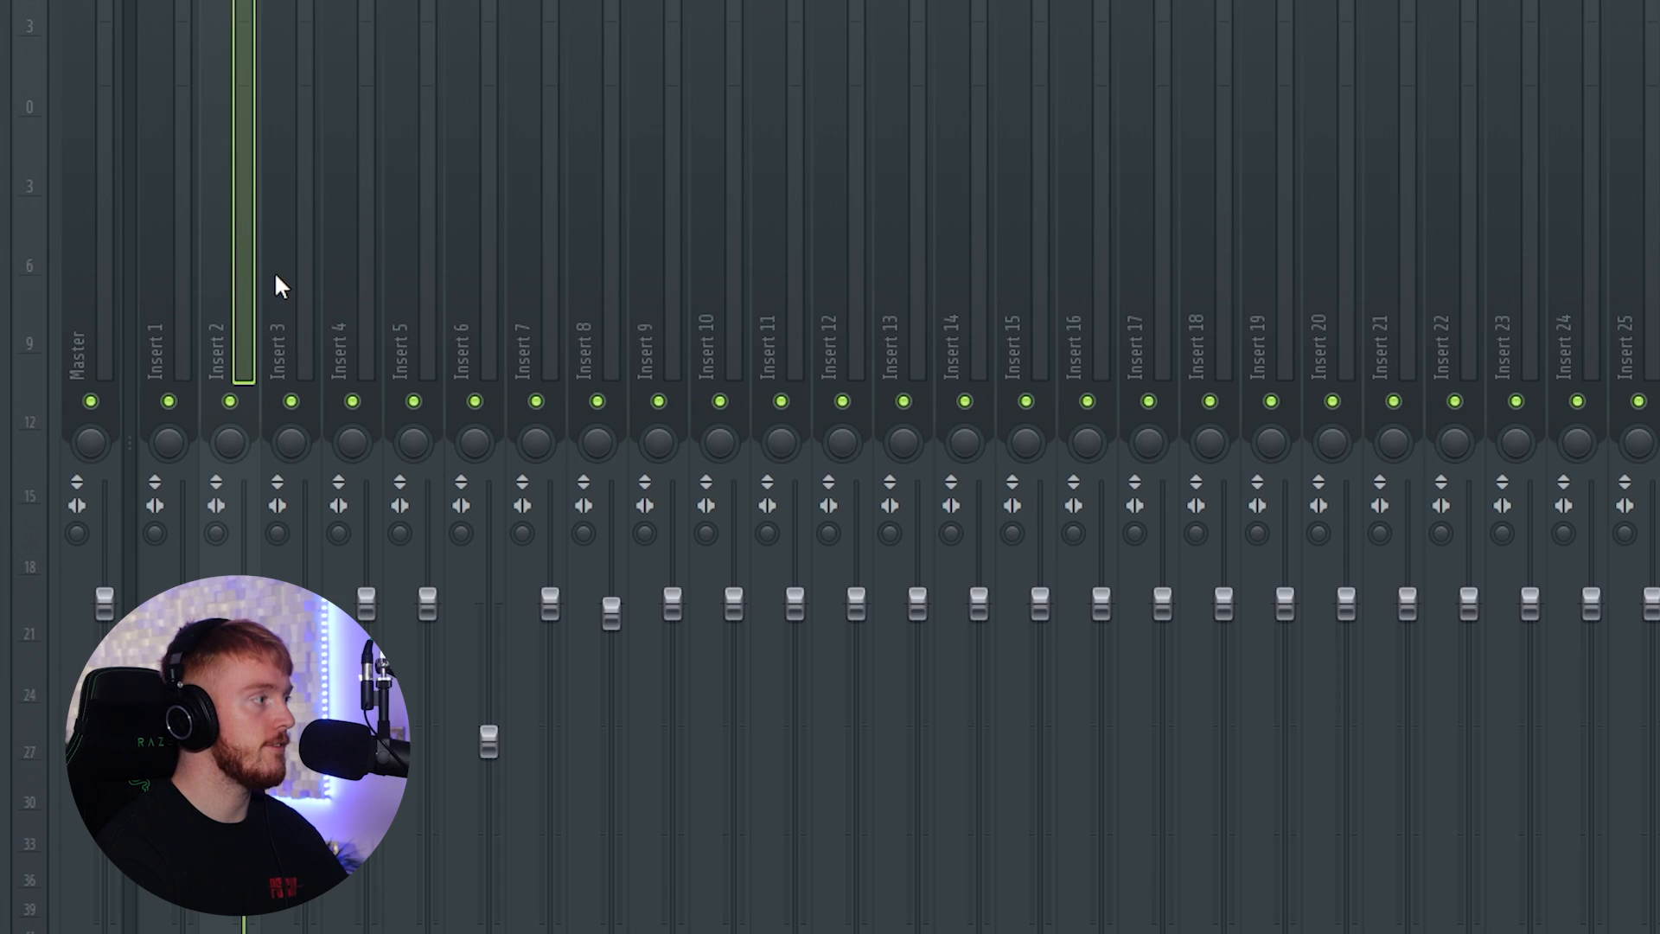
{"action": "left_click", "coordinate": [276, 276]}
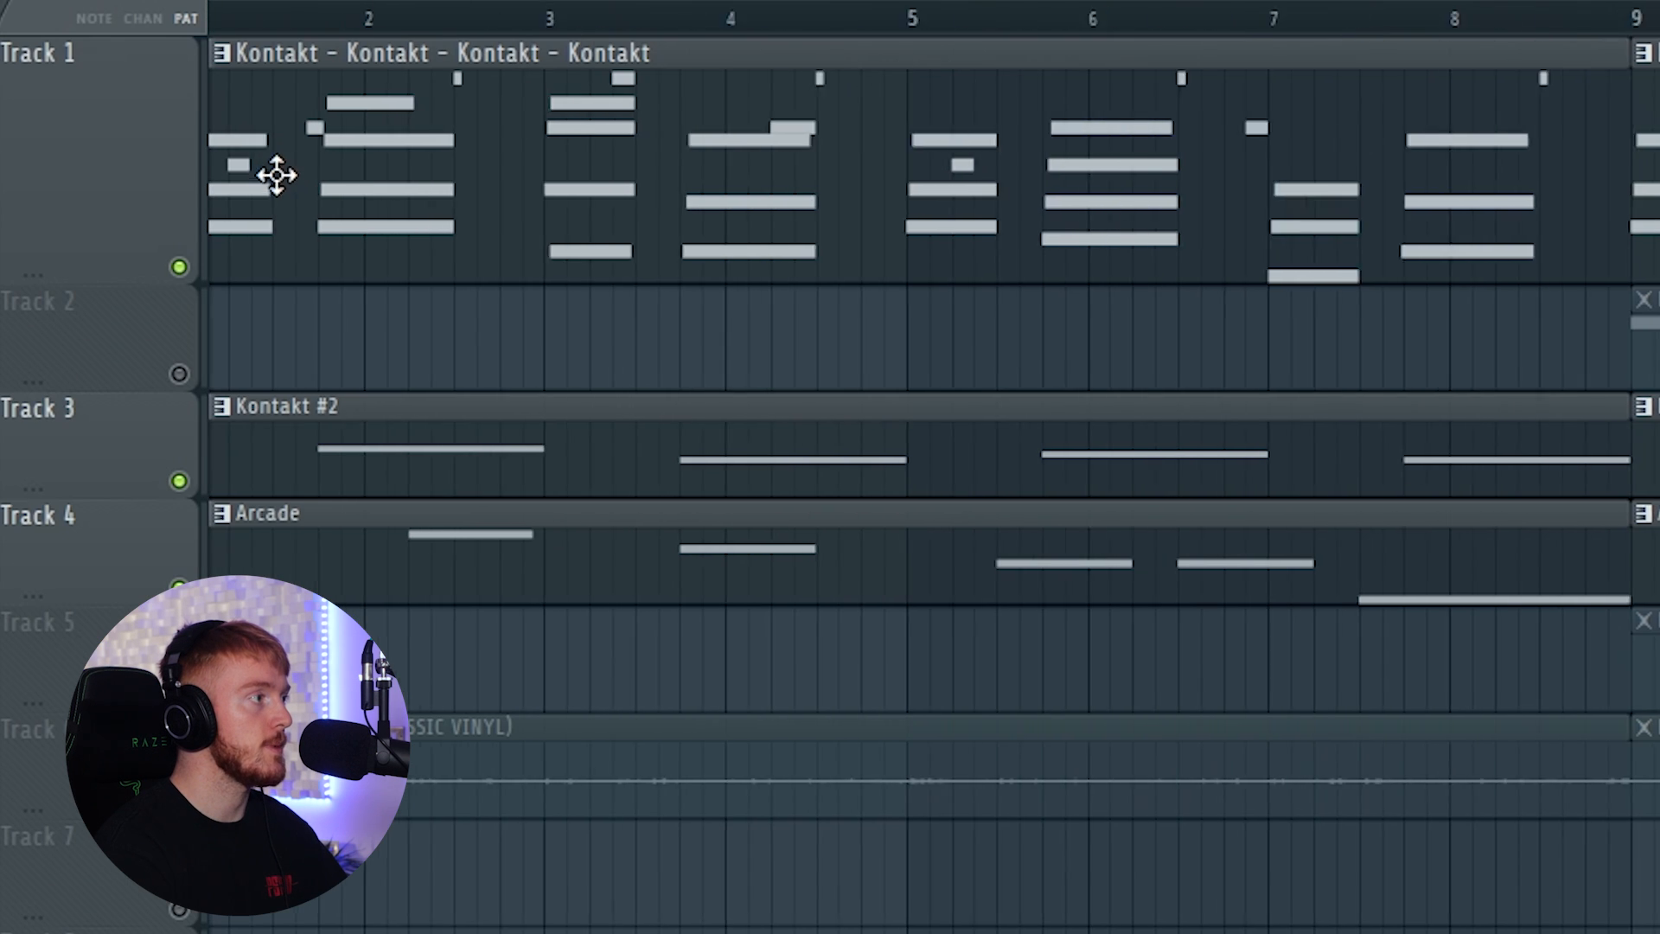
{"action": "scroll", "coordinate": [279, 174], "scroll_direction": "up", "scroll_amount": 2}
{"action": "key", "text": "space"}
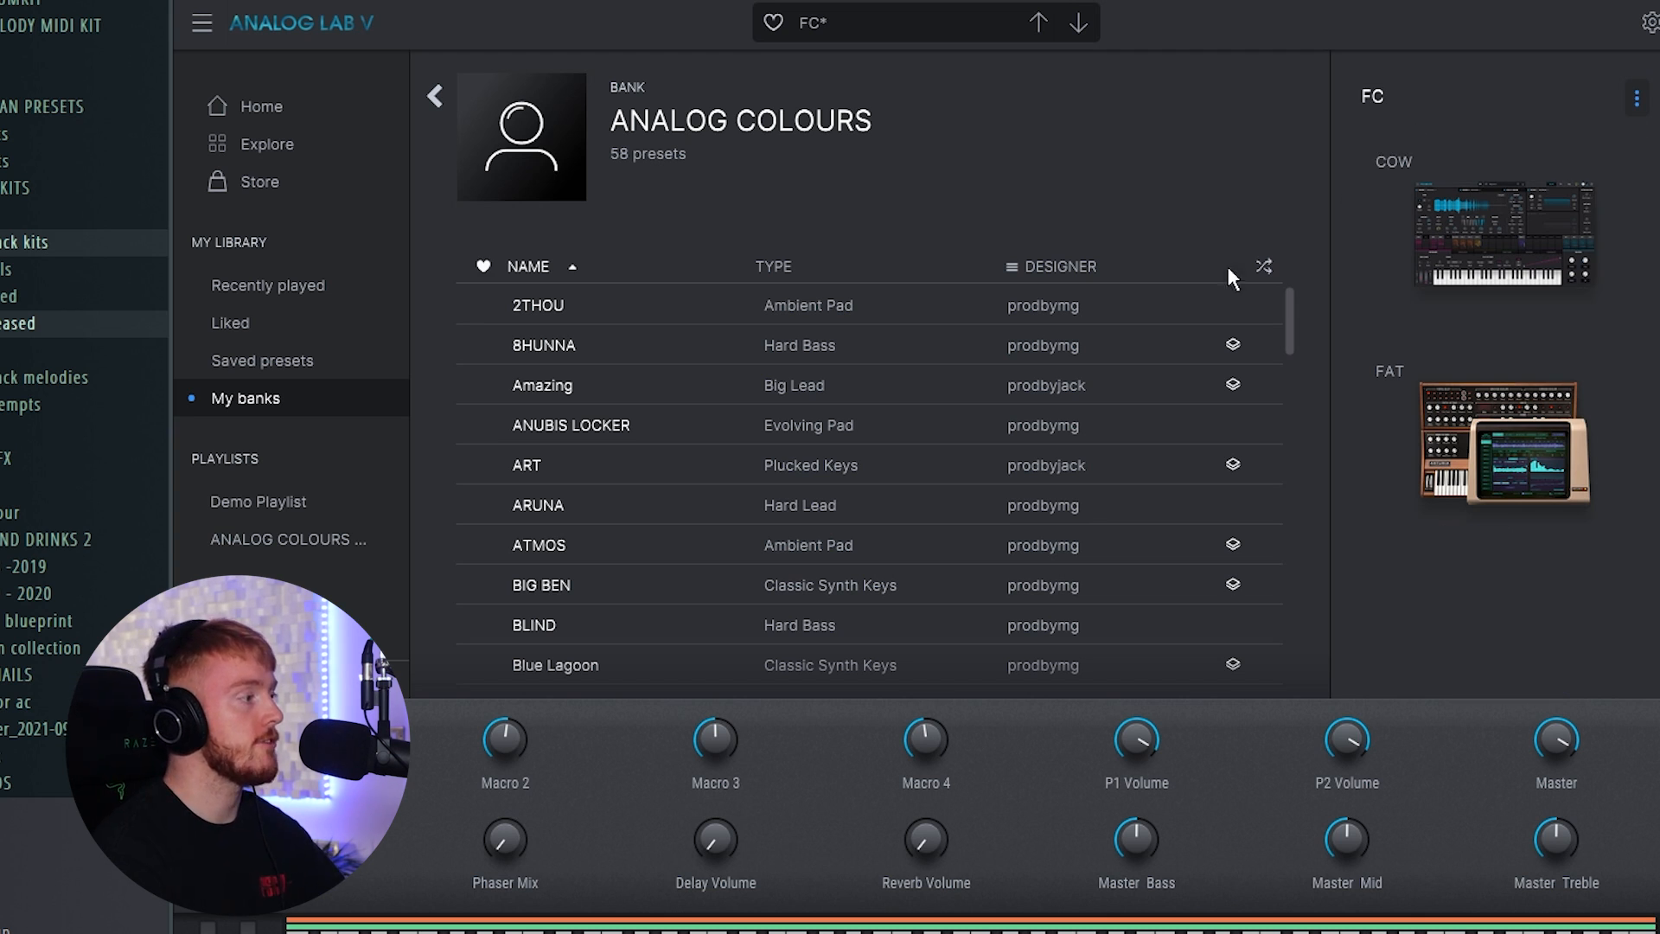
Step: Play back the Analog Lab V pattern and examine its rising arpeggio notes in the piano roll
{"action": "scroll", "coordinate": [708, 479], "scroll_direction": "down", "scroll_amount": 10}
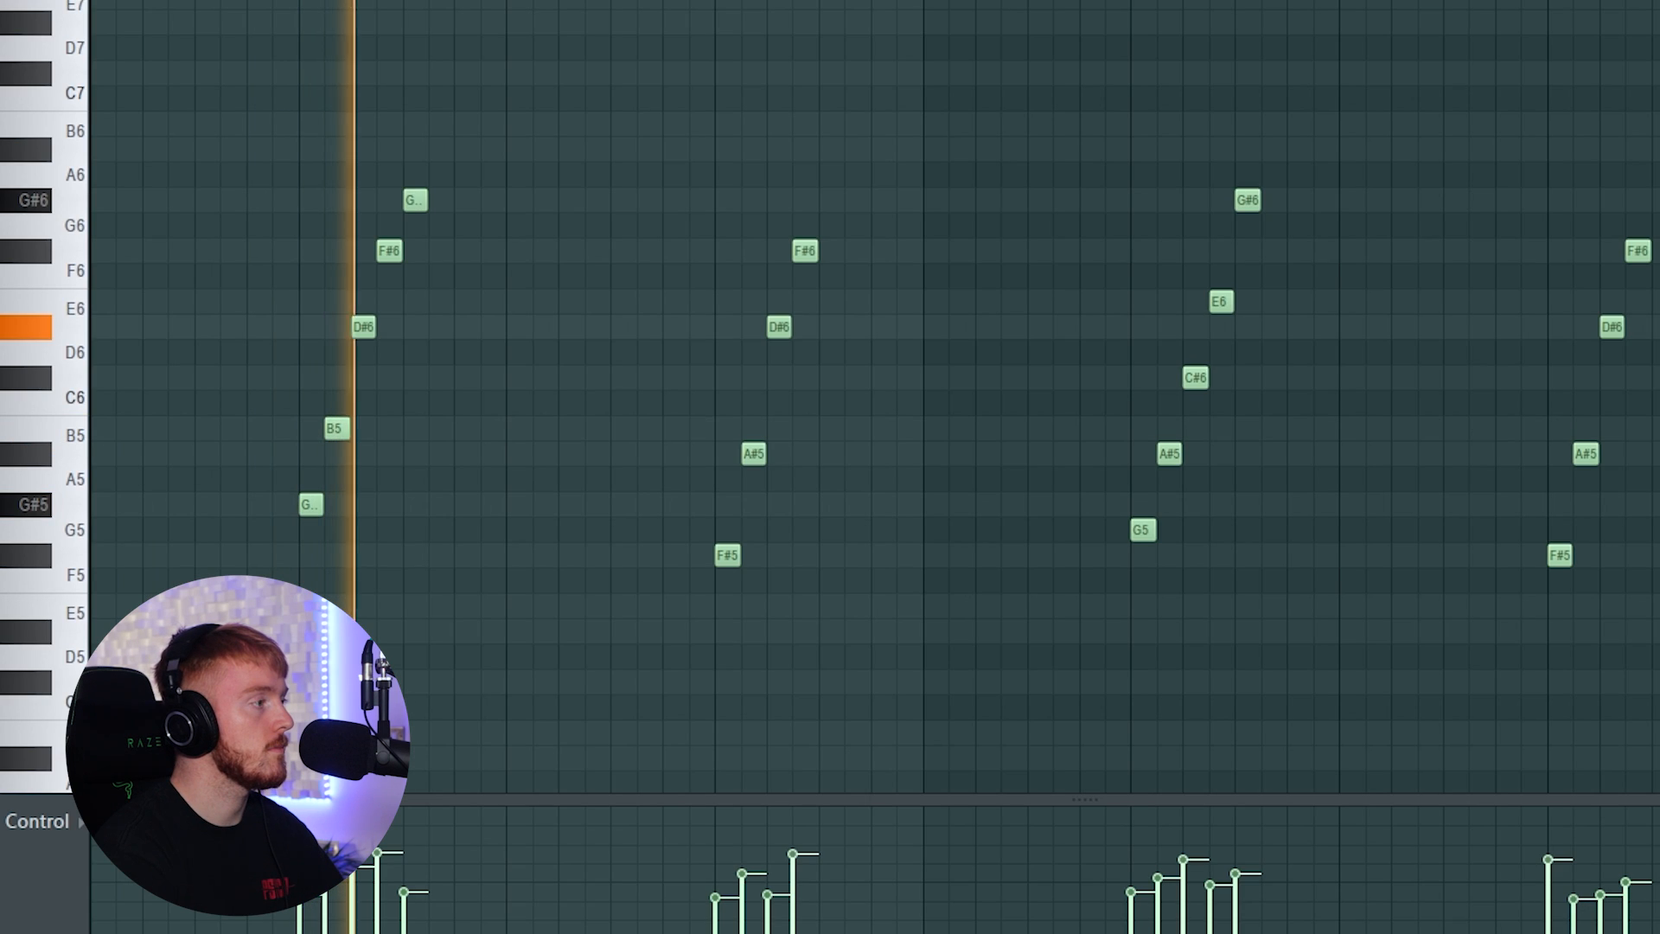
{"action": "key", "text": "space"}
{"action": "scroll", "coordinate": [364, 327], "scroll_direction": "down", "scroll_amount": 1}
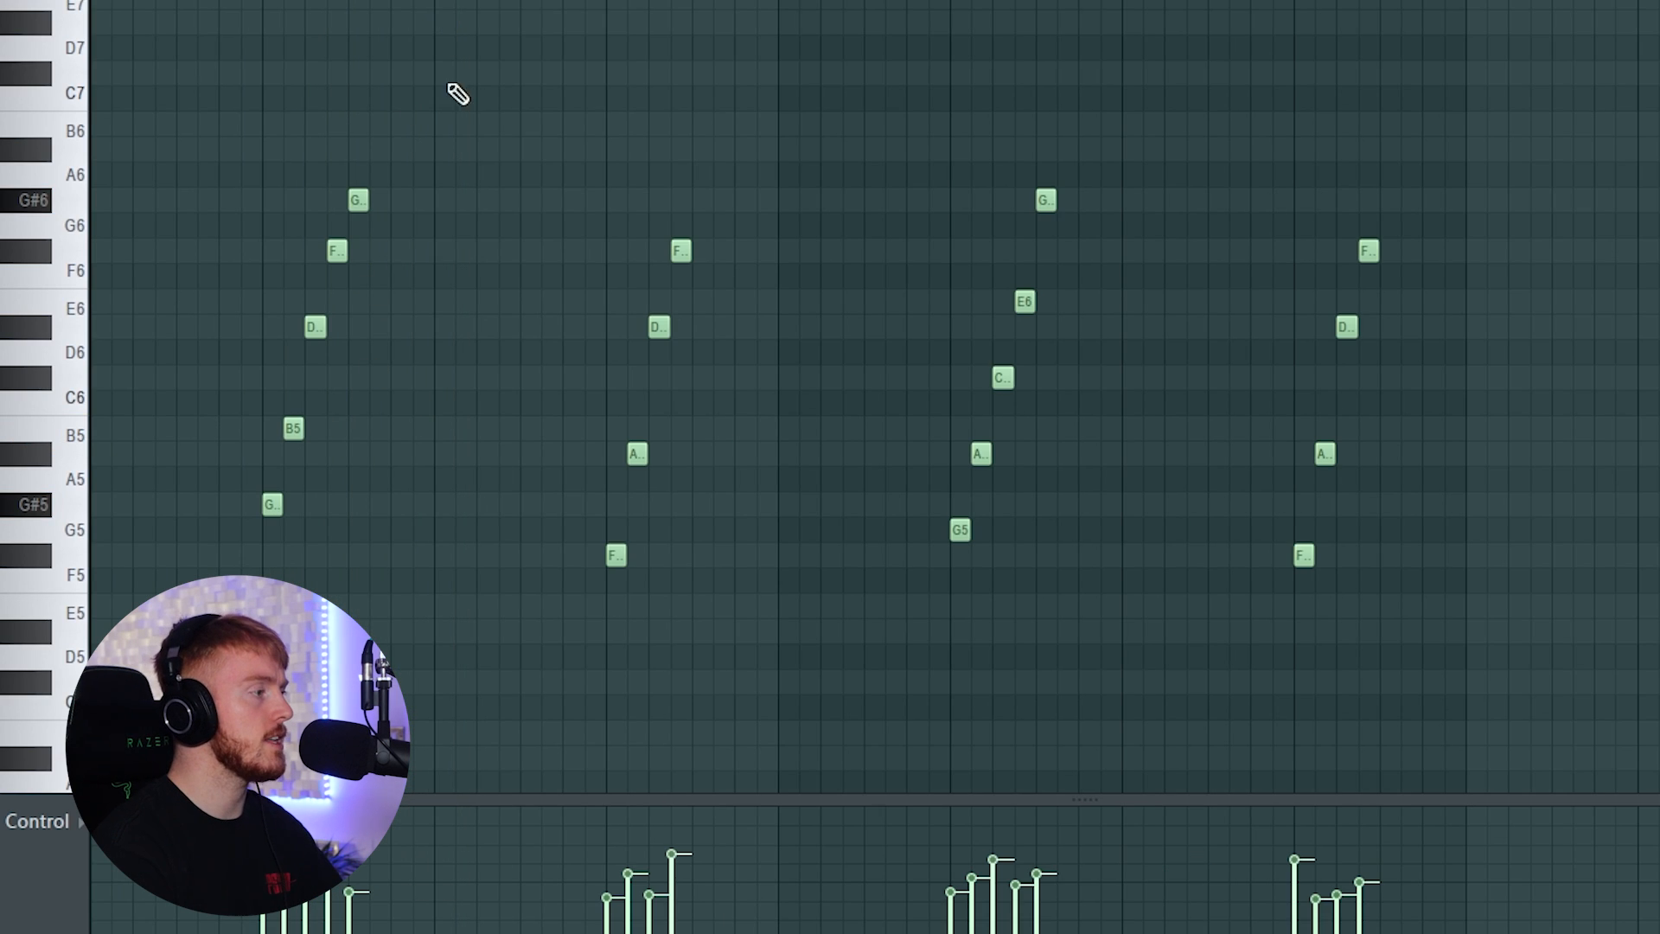
Step: Compare the pitches and placement of each rising Analog Lab V arpeggio run in the piano roll while the pattern plays
{"action": "key", "text": "ctrl+a"}
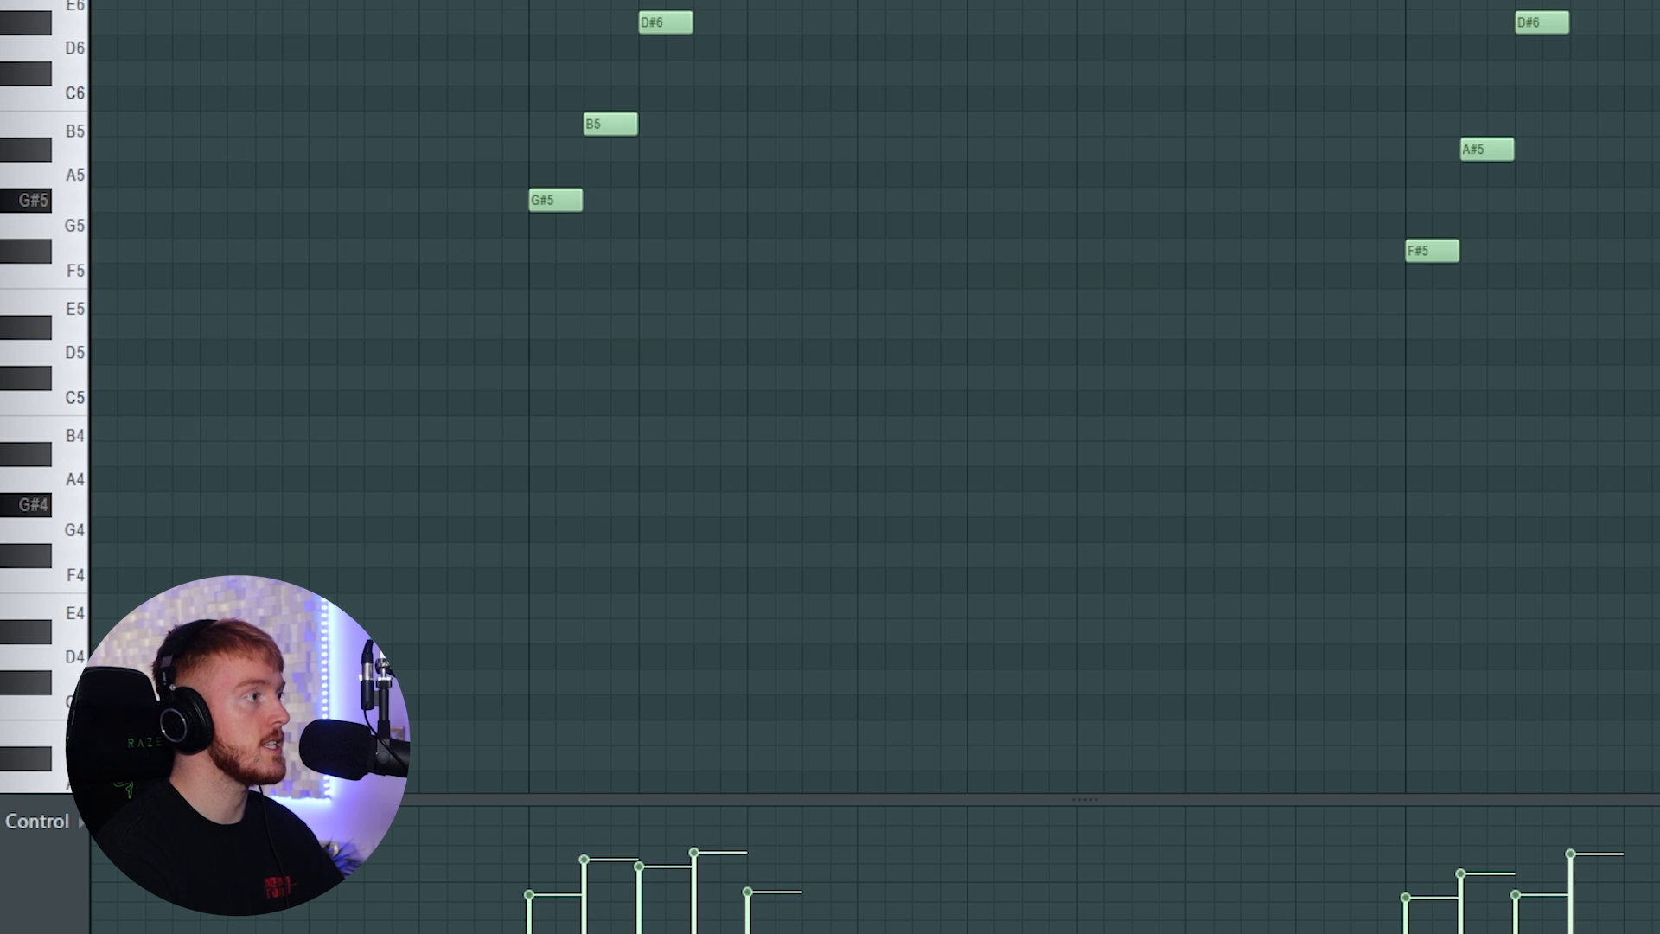
{"action": "scroll", "coordinate": [578, 263], "scroll_direction": "up", "scroll_amount": 3}
{"action": "scroll", "coordinate": [522, 282], "scroll_direction": "down", "scroll_amount": 2}
{"action": "scroll", "coordinate": [372, 385], "scroll_direction": "up", "scroll_amount": 3}
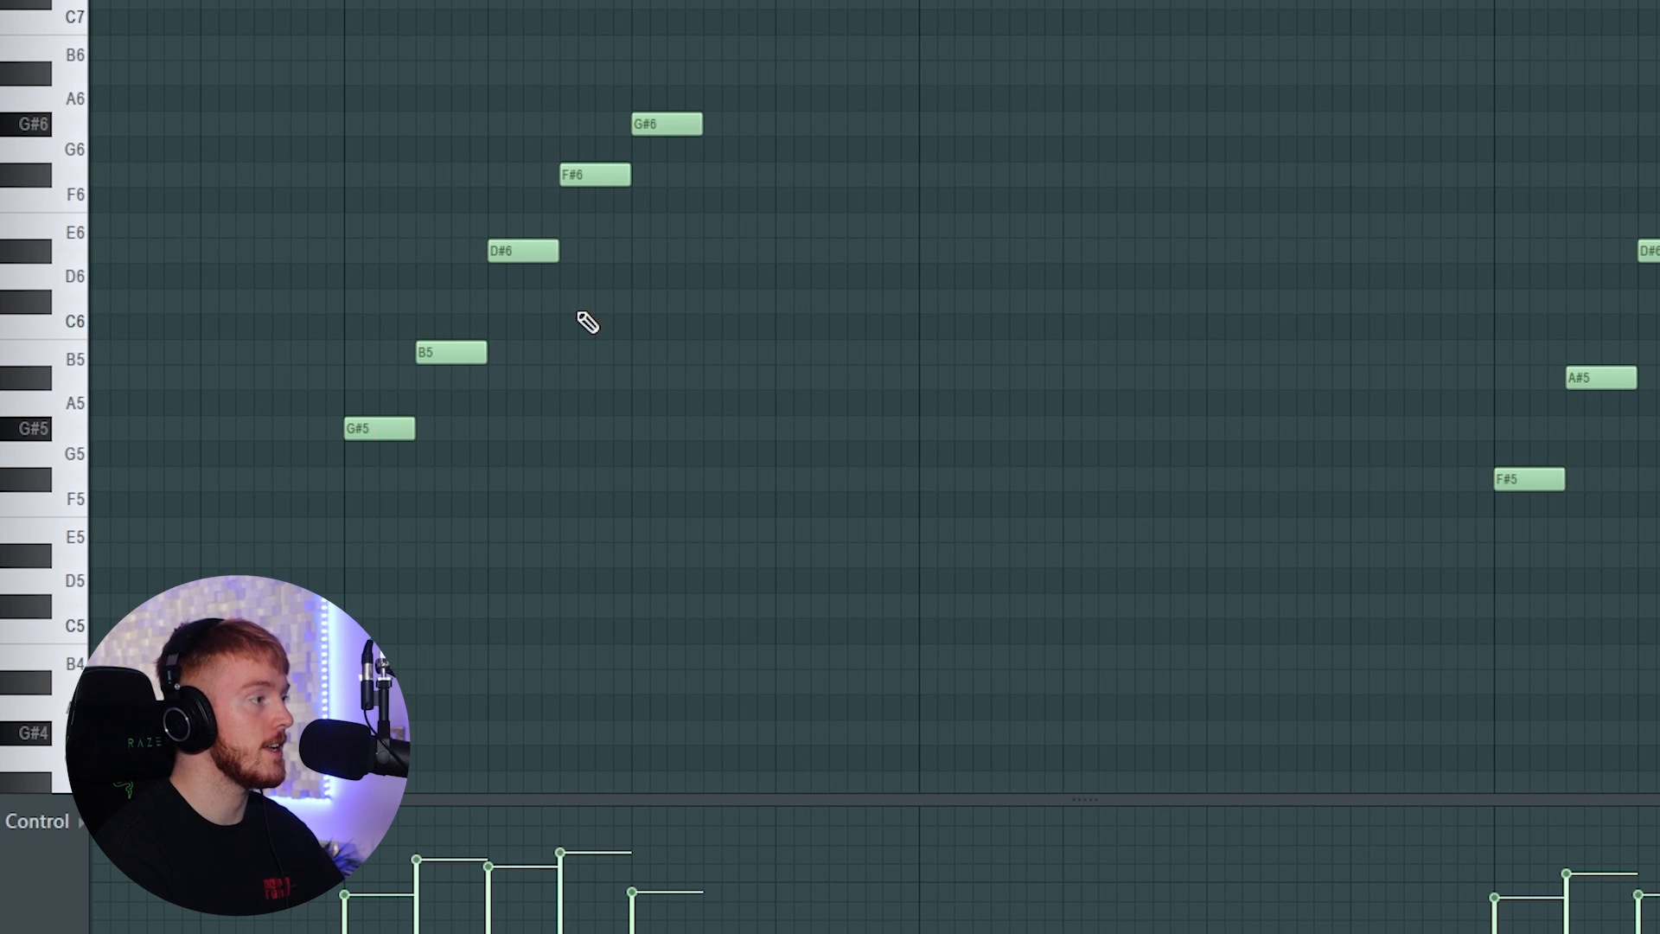
{"action": "scroll", "coordinate": [584, 329], "scroll_direction": "down", "scroll_amount": 2}
{"action": "scroll", "coordinate": [237, 259], "scroll_direction": "down", "scroll_amount": 2}
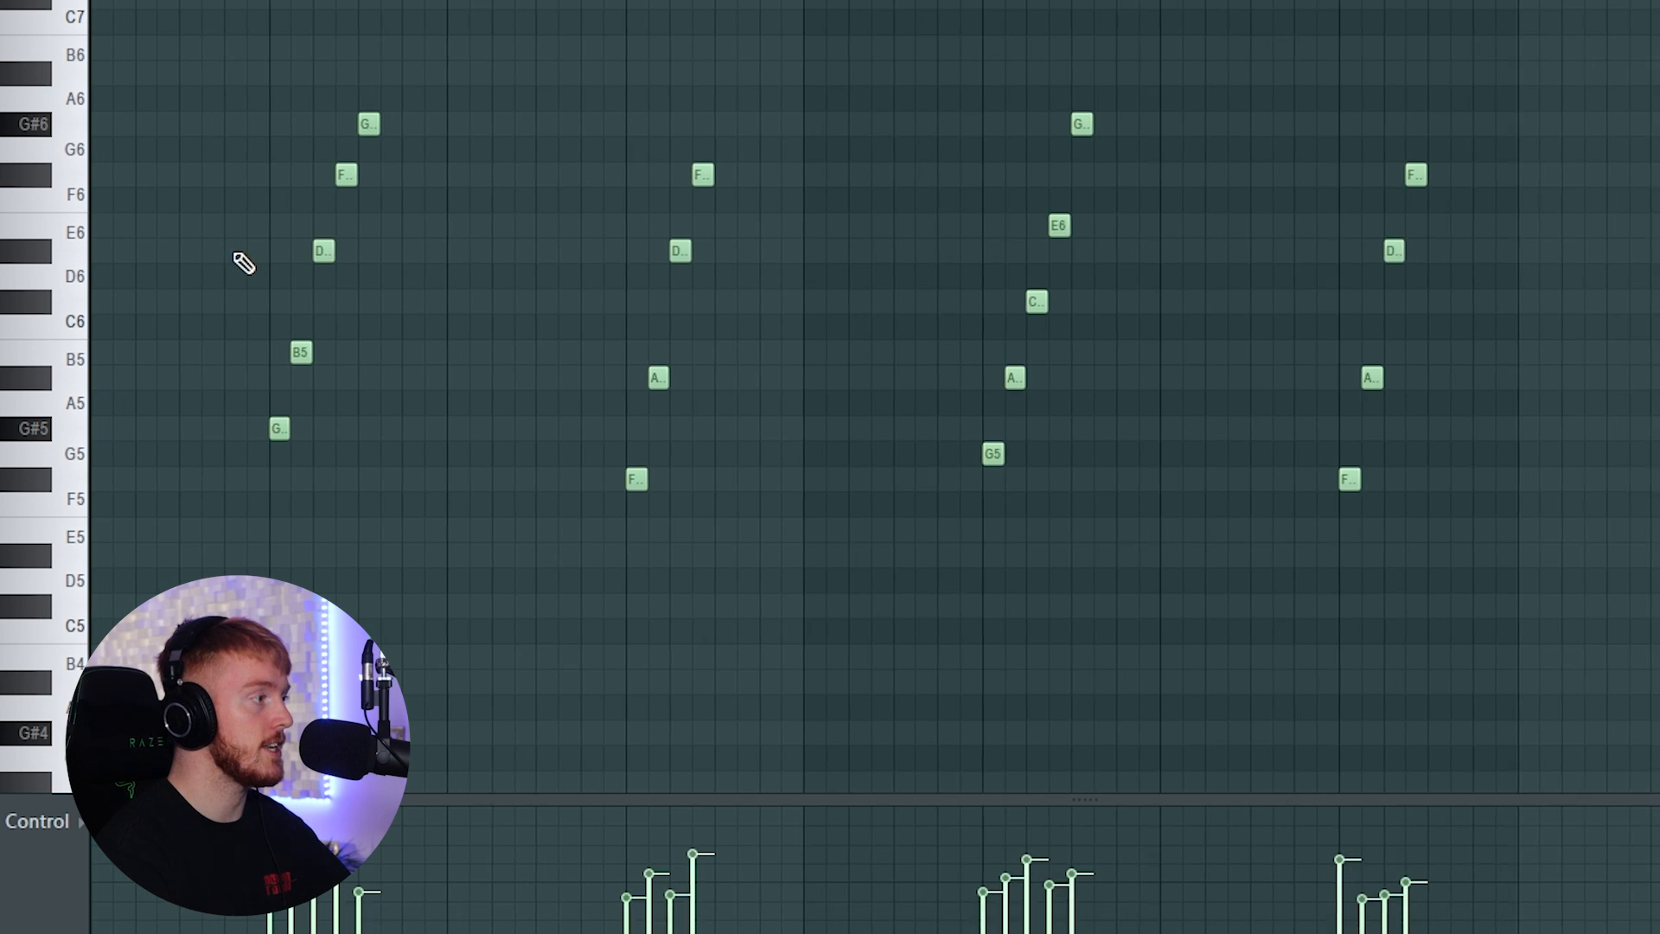
{"action": "scroll", "coordinate": [237, 285], "scroll_direction": "up", "scroll_amount": 5}
{"action": "scroll", "coordinate": [1070, 334], "scroll_direction": "down", "scroll_amount": 2}
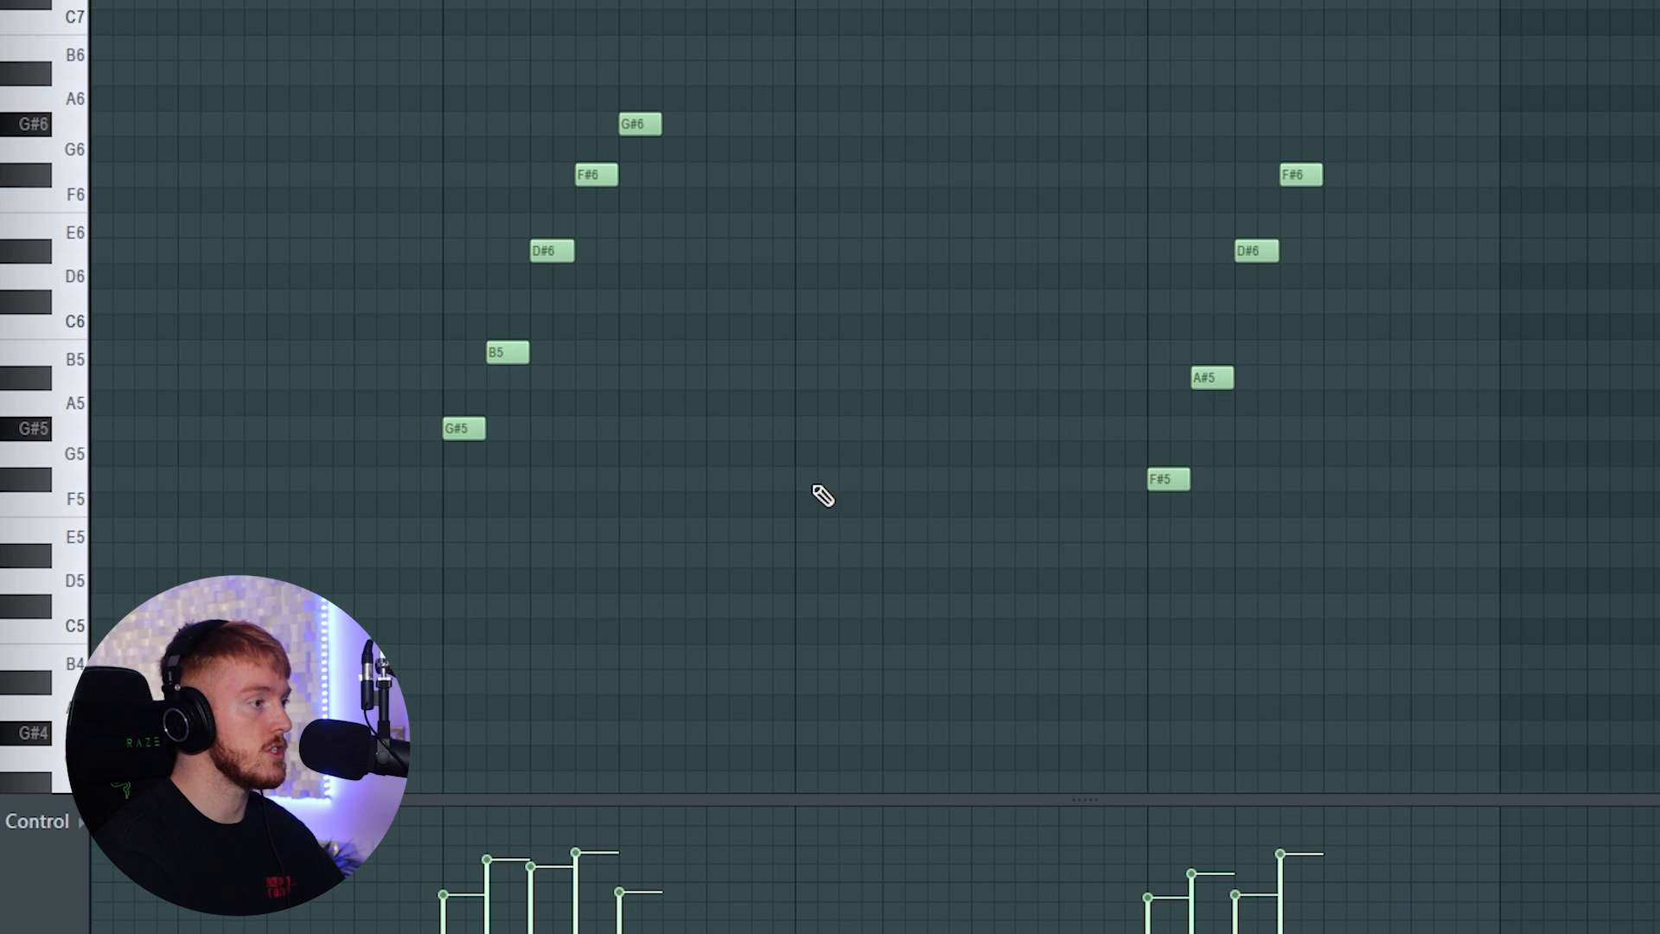
{"action": "scroll", "coordinate": [1298, 200], "scroll_direction": "down", "scroll_amount": 3}
{"action": "scroll", "coordinate": [298, 80], "scroll_direction": "up", "scroll_amount": 3}
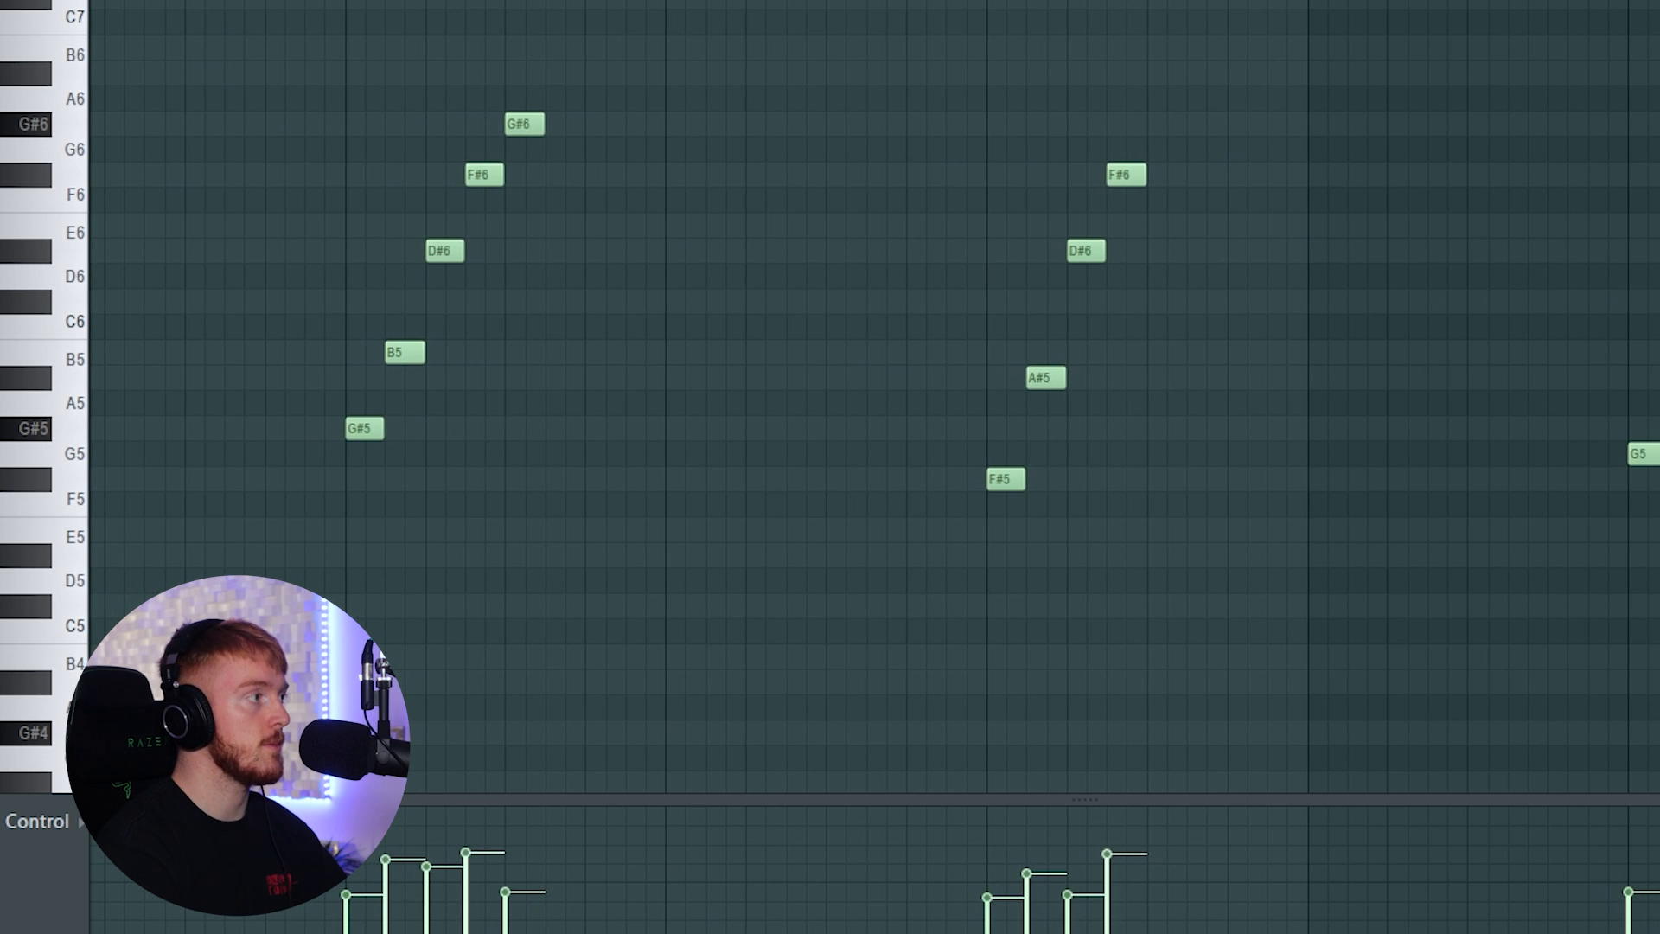
{"action": "scroll", "coordinate": [298, 80], "scroll_direction": "down", "scroll_amount": 2}
{"action": "scroll", "coordinate": [459, 143], "scroll_direction": "up", "scroll_amount": 4}
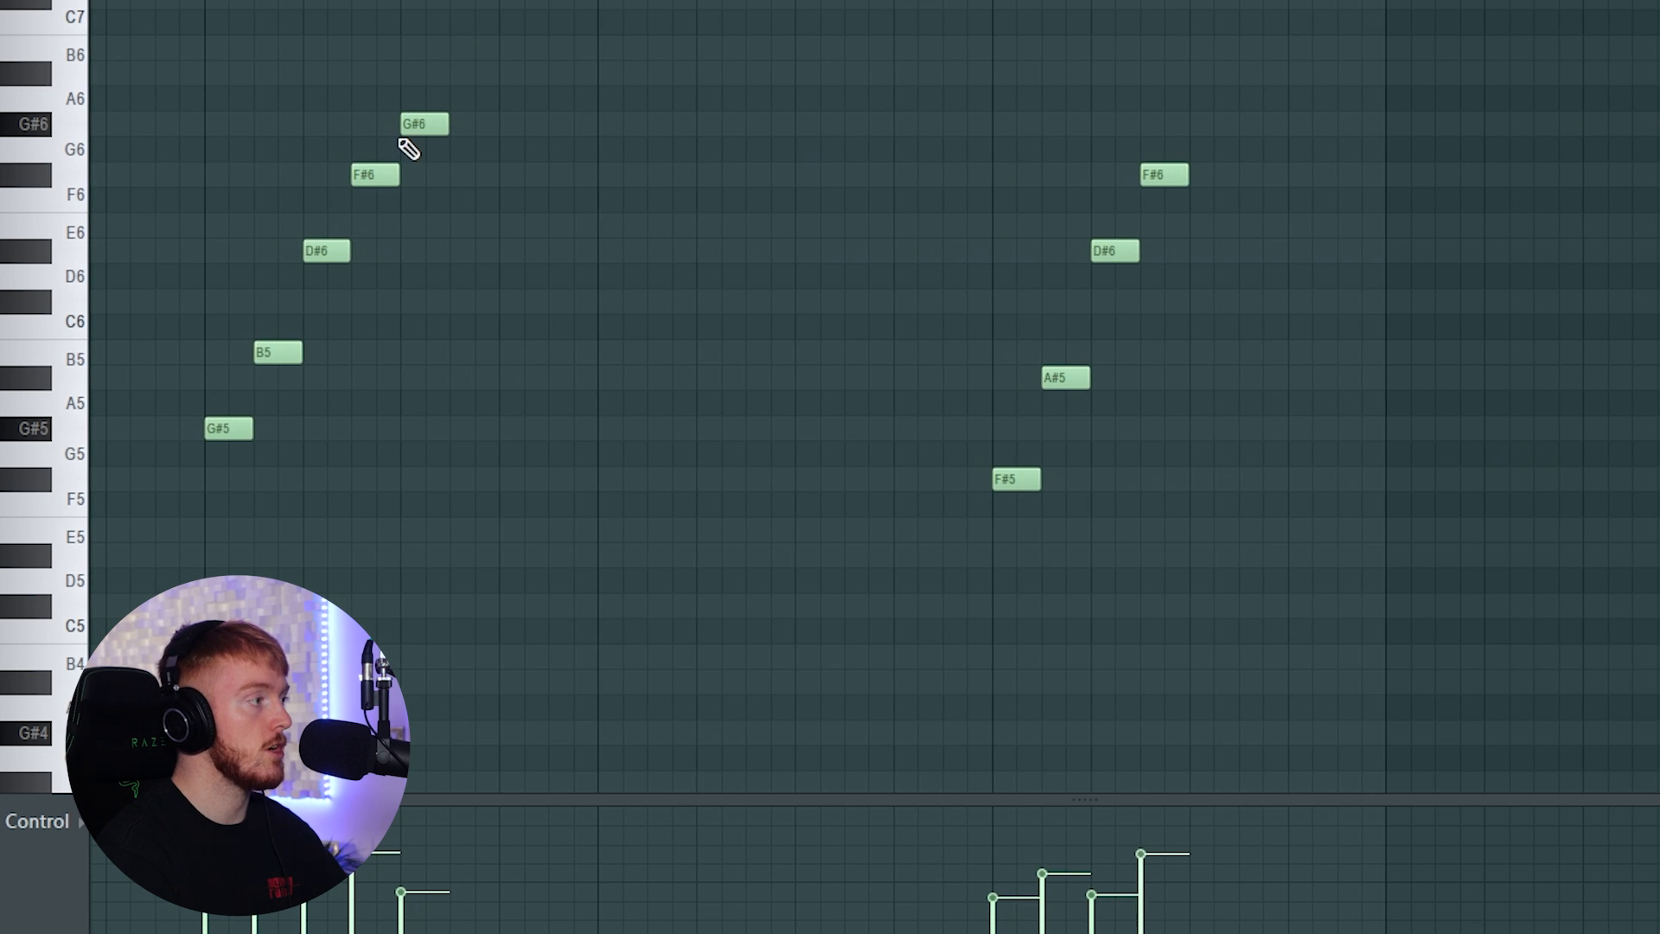
{"action": "scroll", "coordinate": [830, 398], "scroll_direction": "down", "scroll_amount": 3}
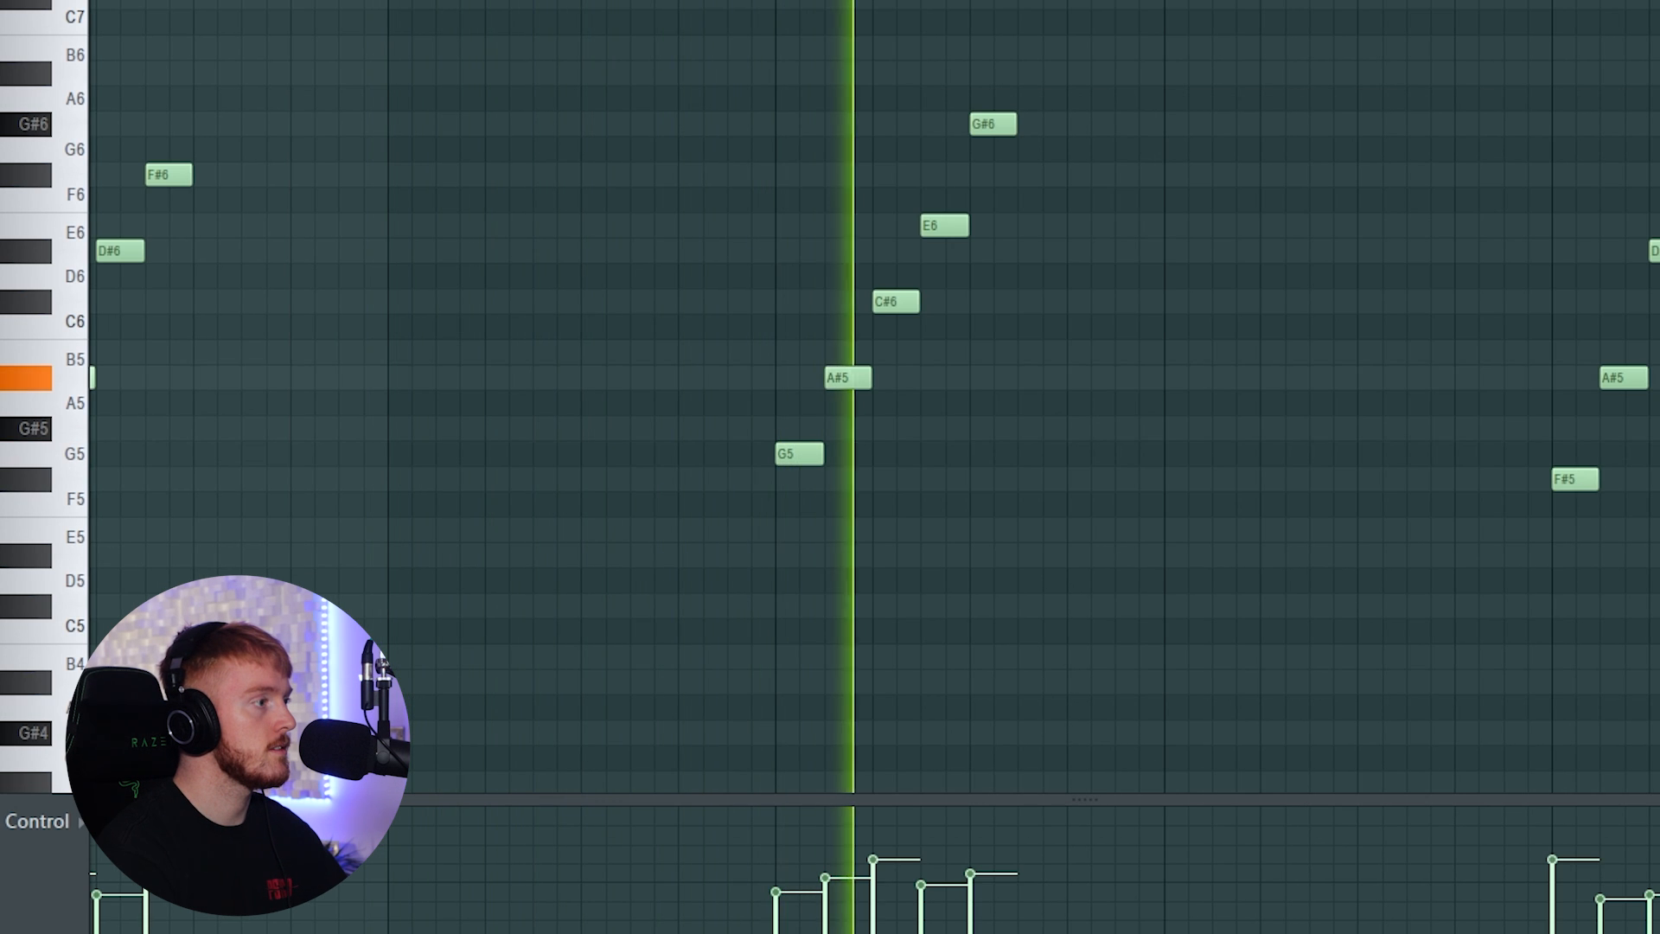
{"action": "scroll", "coordinate": [831, 398], "scroll_direction": "down", "scroll_amount": 3}
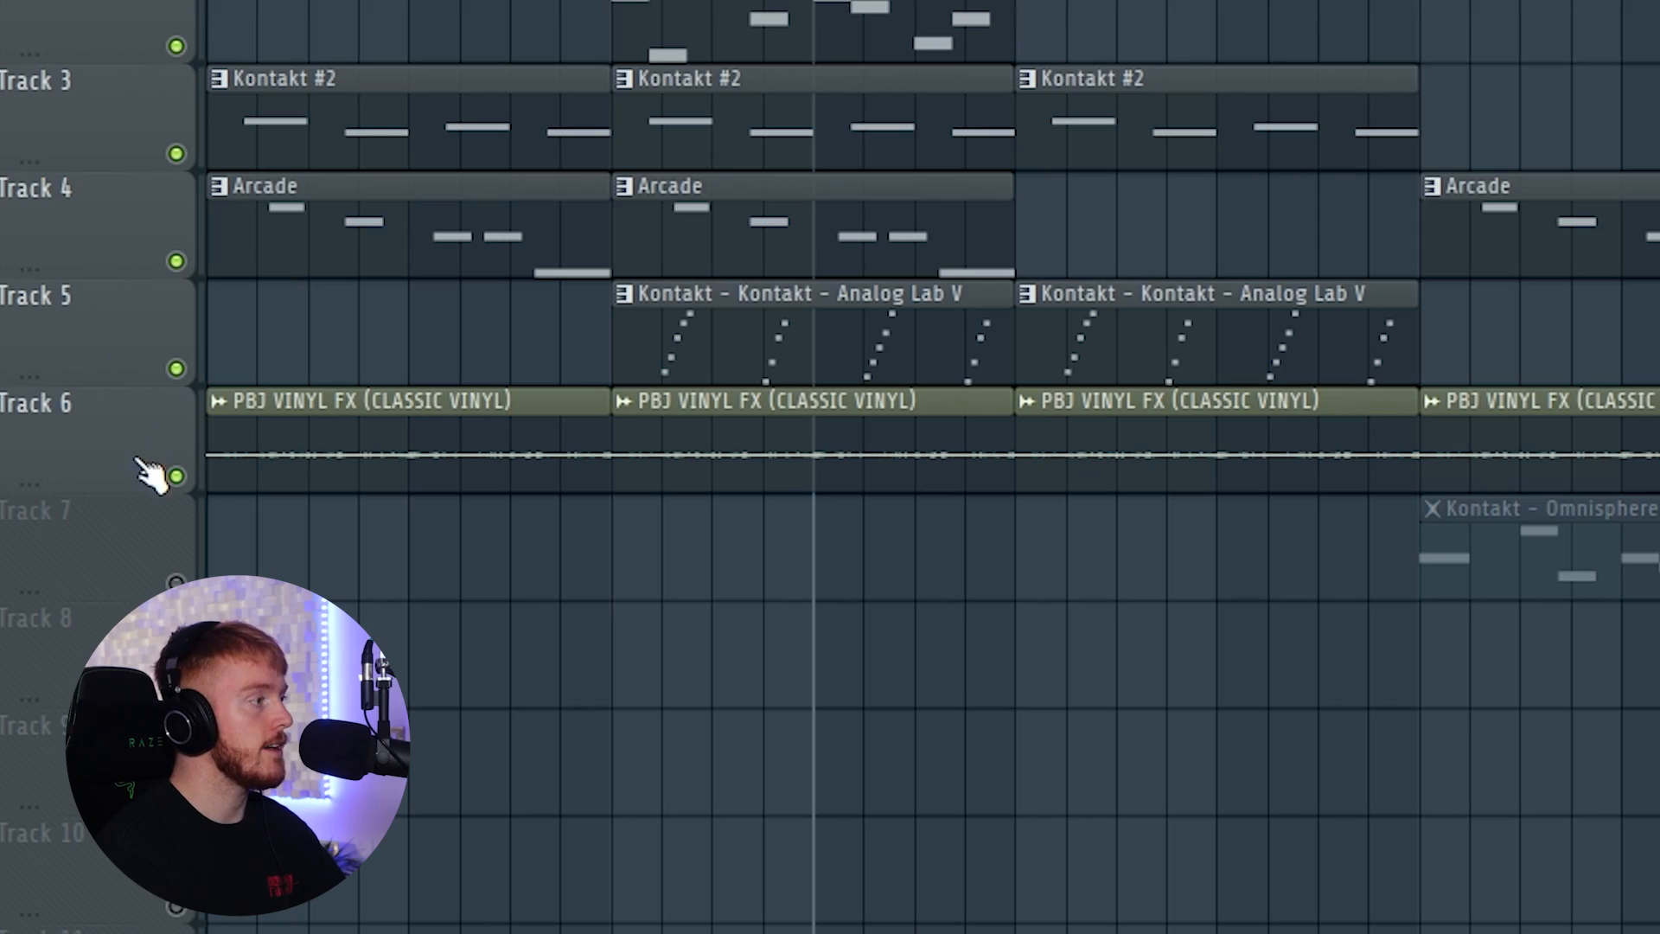
Step: Go to the Omnisphere part at bar 25 and inspect the ShaperBox2 Volume and Pan settings on Insert 5
{"action": "scroll", "coordinate": [235, 107], "scroll_direction": "up", "scroll_amount": 2}
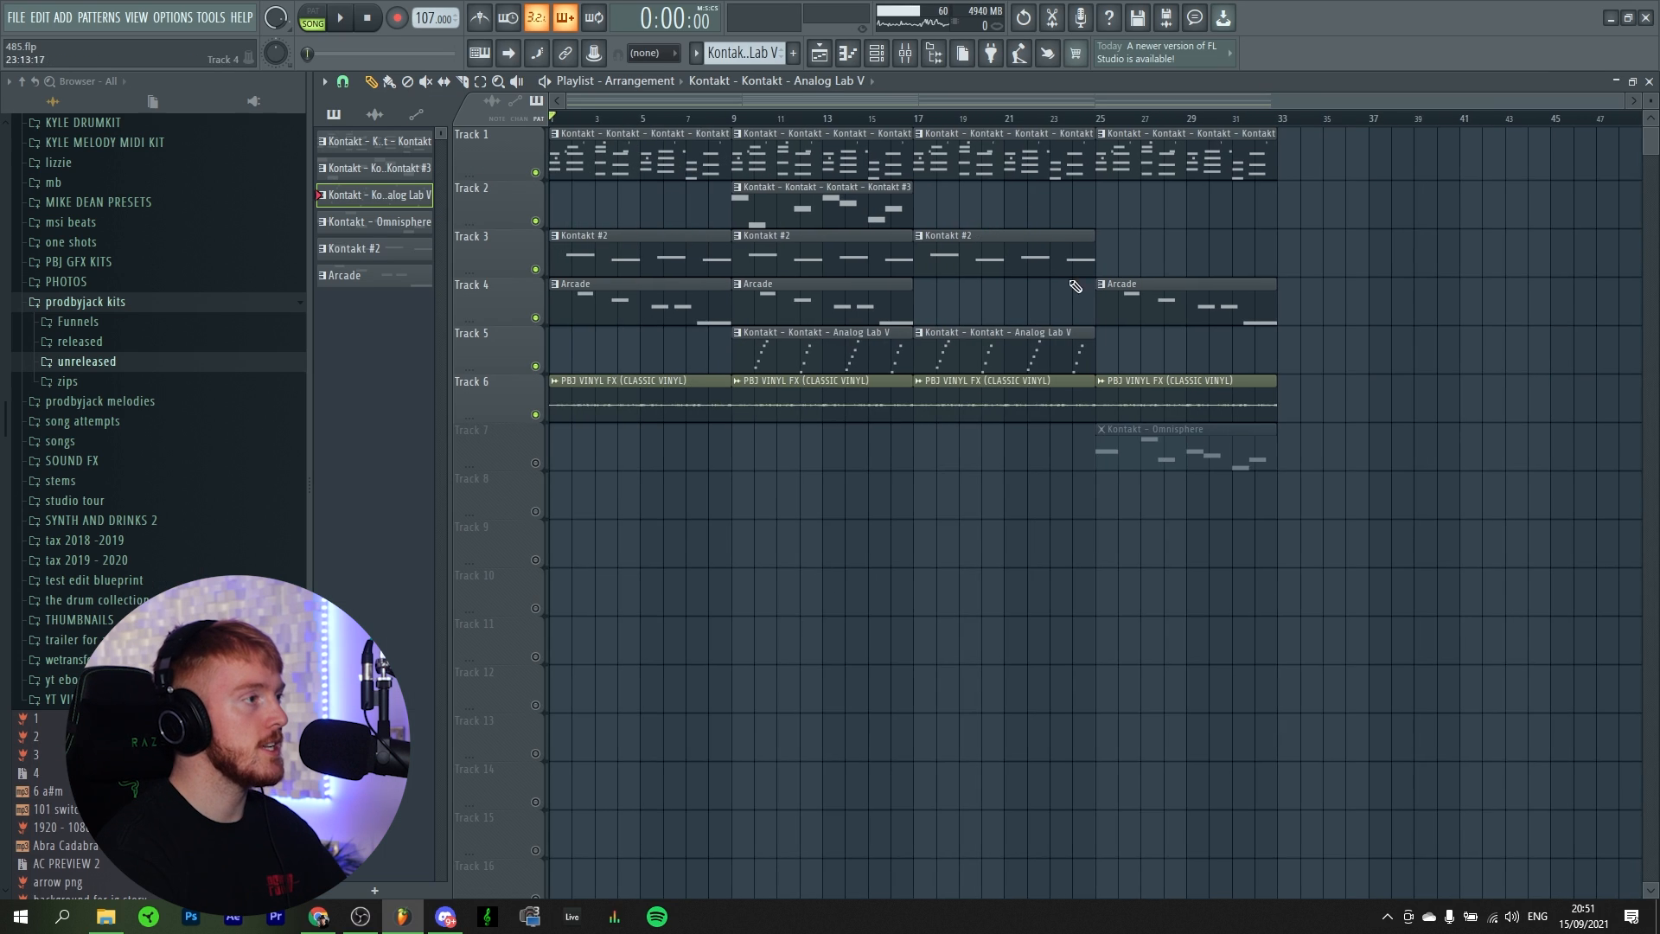
{"action": "scroll", "coordinate": [1122, 124], "scroll_direction": "up", "scroll_amount": 3}
{"action": "scroll", "coordinate": [1299, 220], "scroll_direction": "up", "scroll_amount": 3}
{"action": "left_click", "coordinate": [957, 119]}
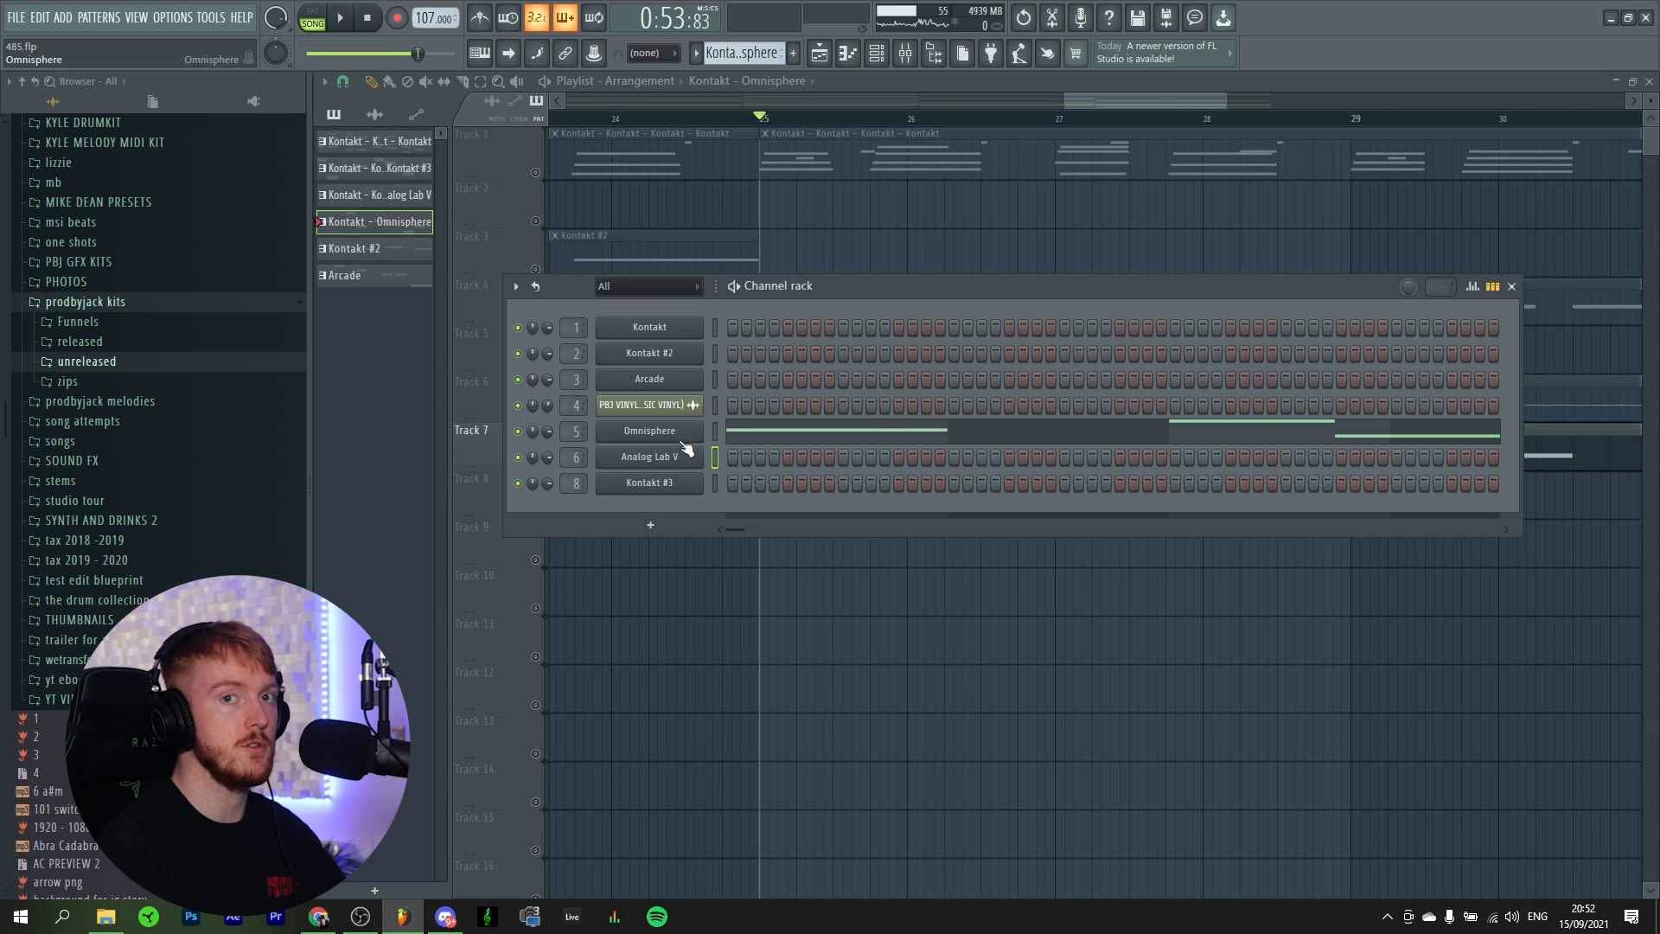
{"action": "left_click", "coordinate": [678, 438]}
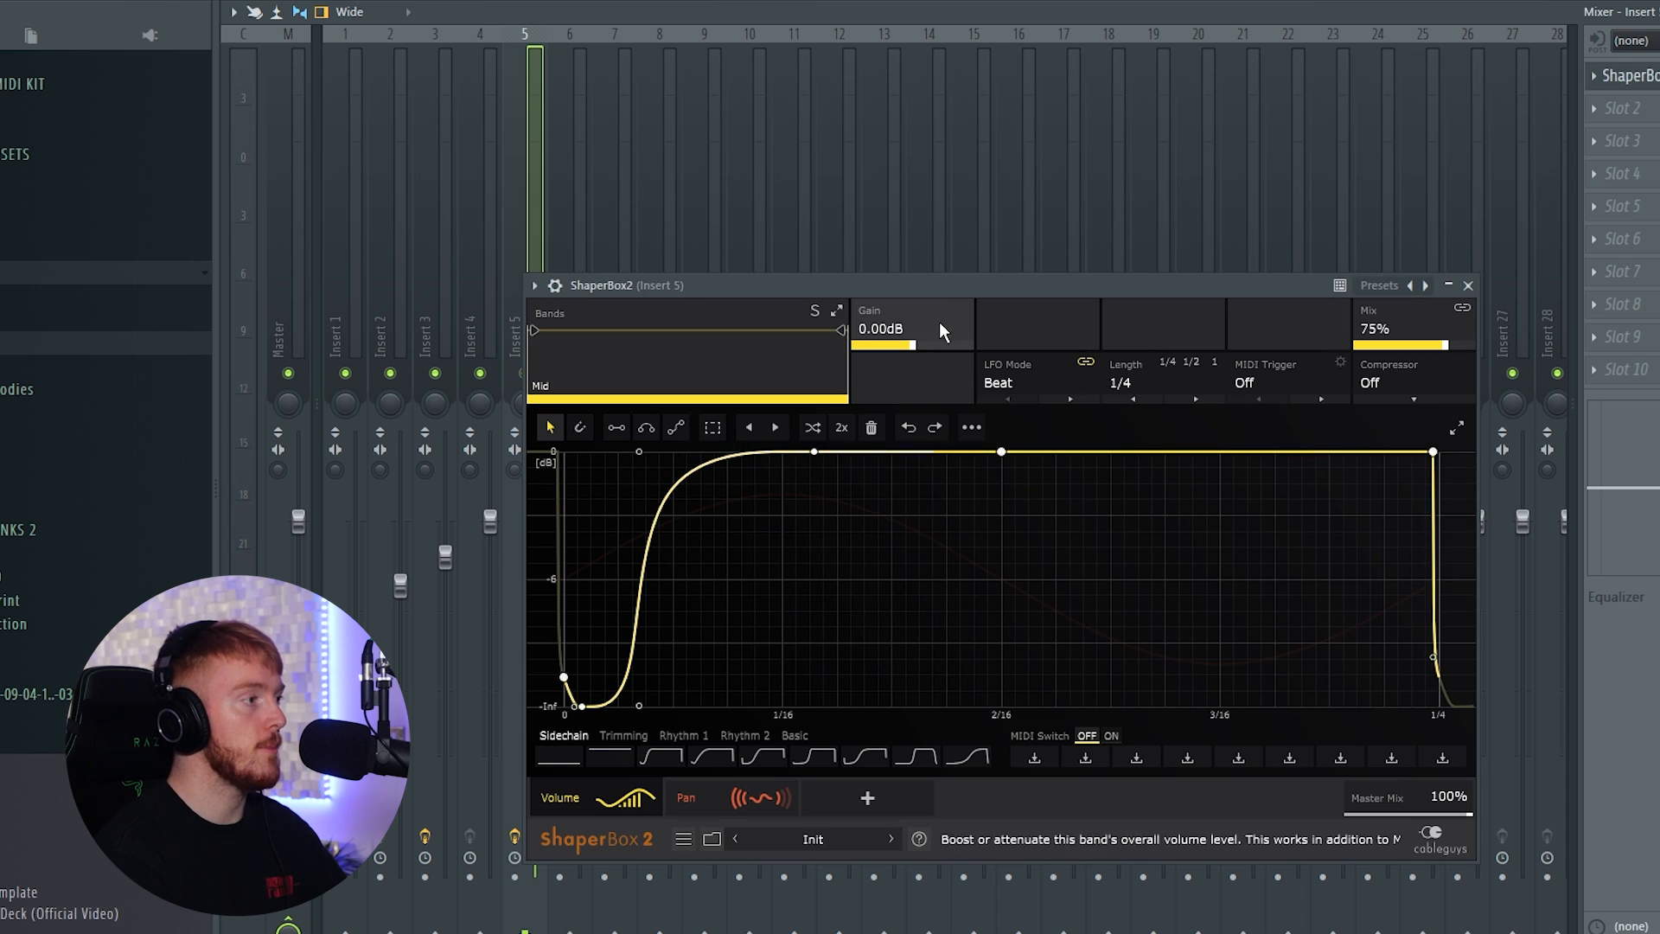
{"action": "left_click_drag", "start_coordinate": [940, 275], "coordinate": [885, 185]}
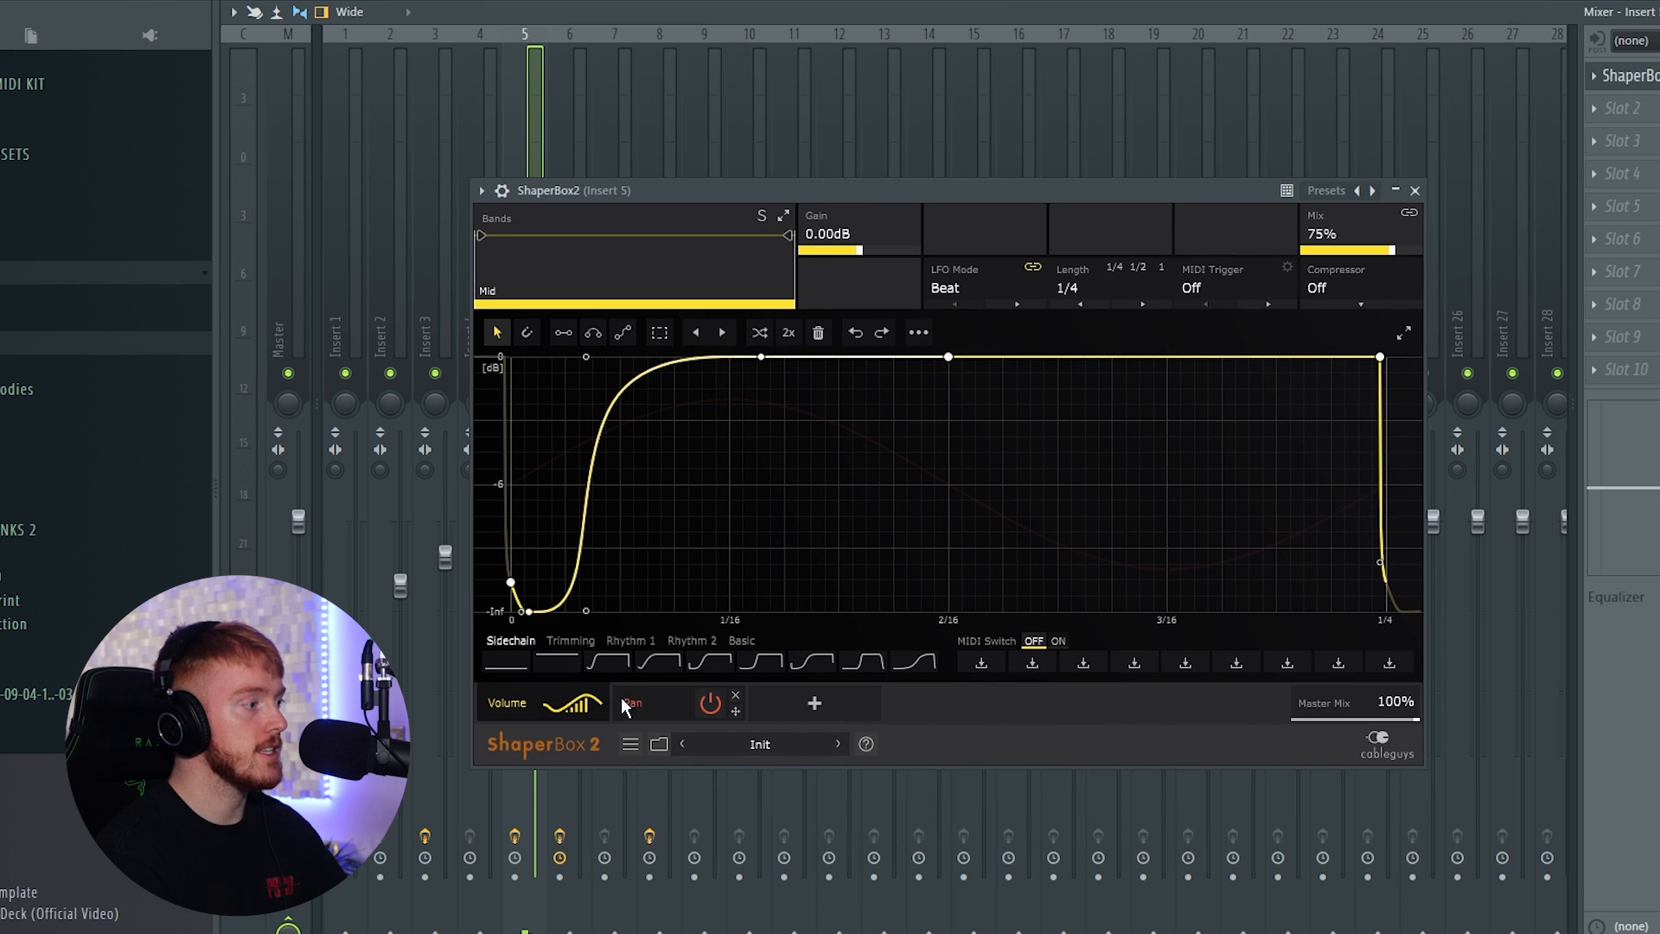
{"action": "left_click", "coordinate": [674, 701]}
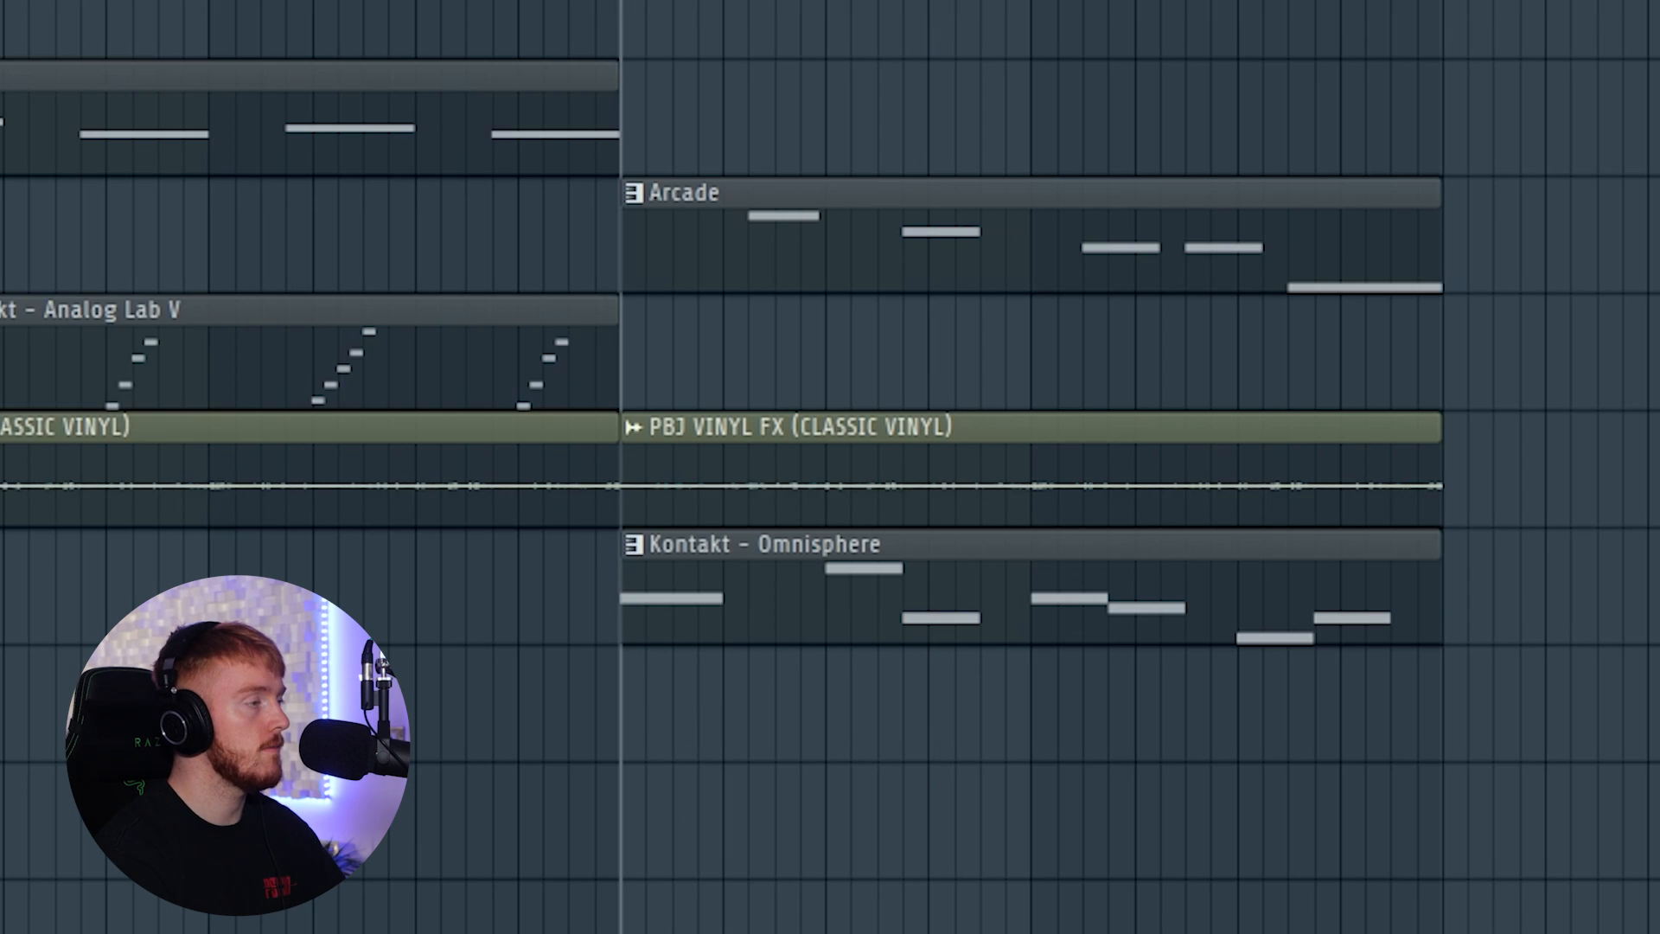
Step: Listen to the Omnisphere part on Track 7 together with the Arcade and vinyl FX clips from bar 25
{"action": "key", "text": "space"}
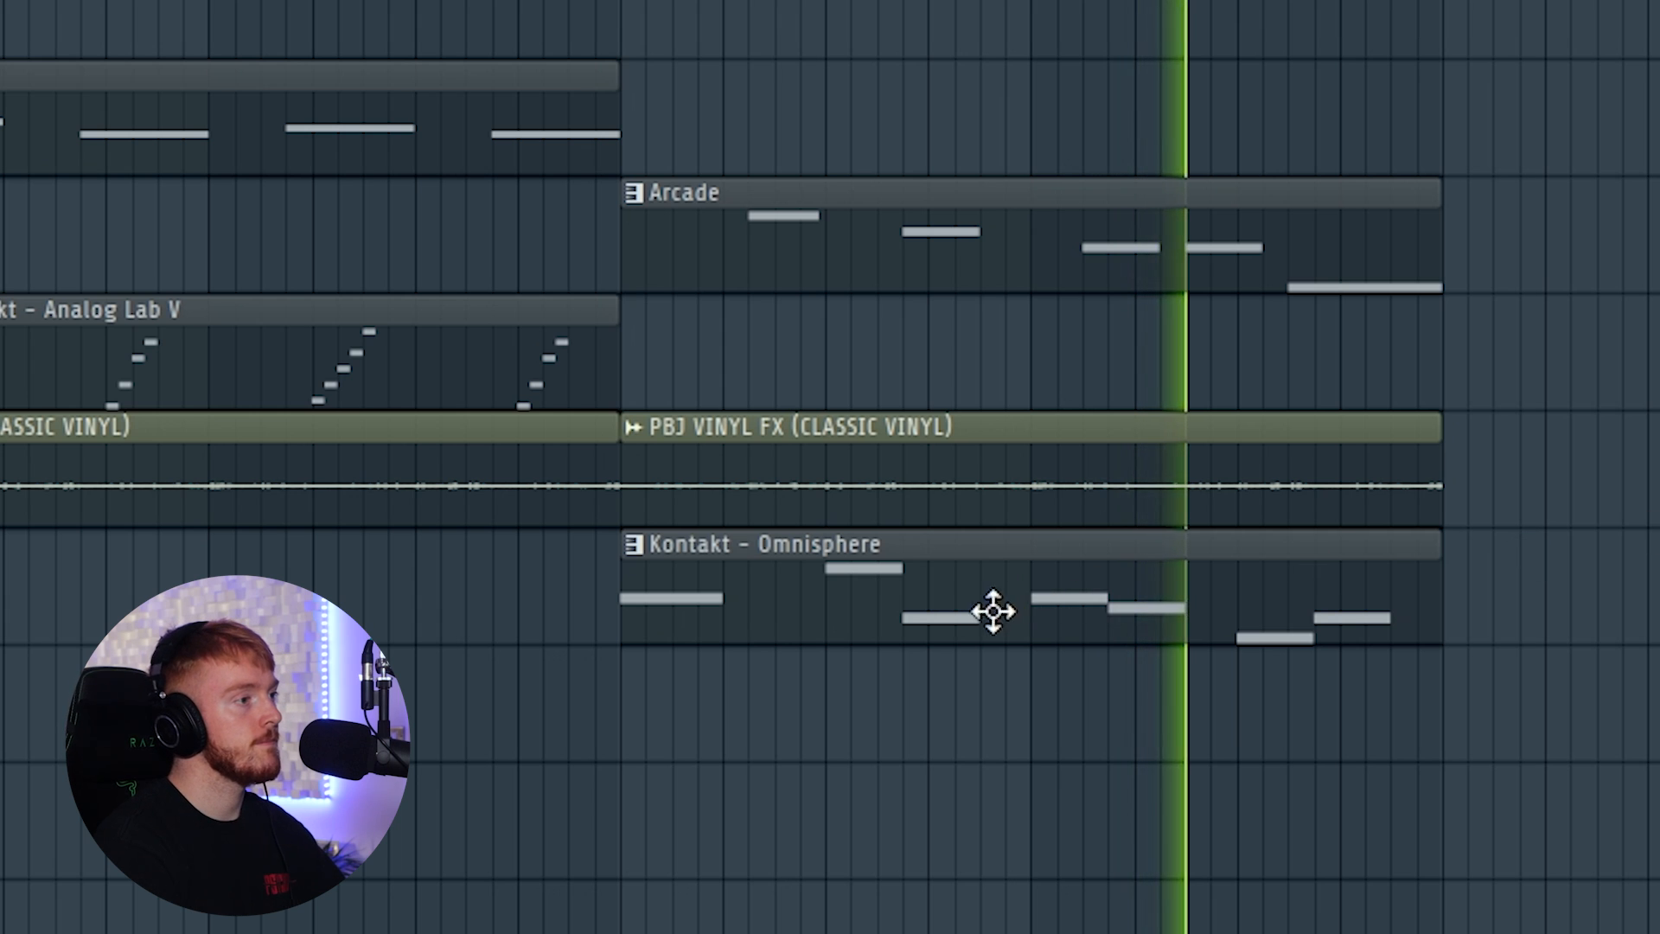
{"action": "key", "text": "space"}
{"action": "scroll", "coordinate": [821, 639], "scroll_direction": "down", "scroll_amount": 2}
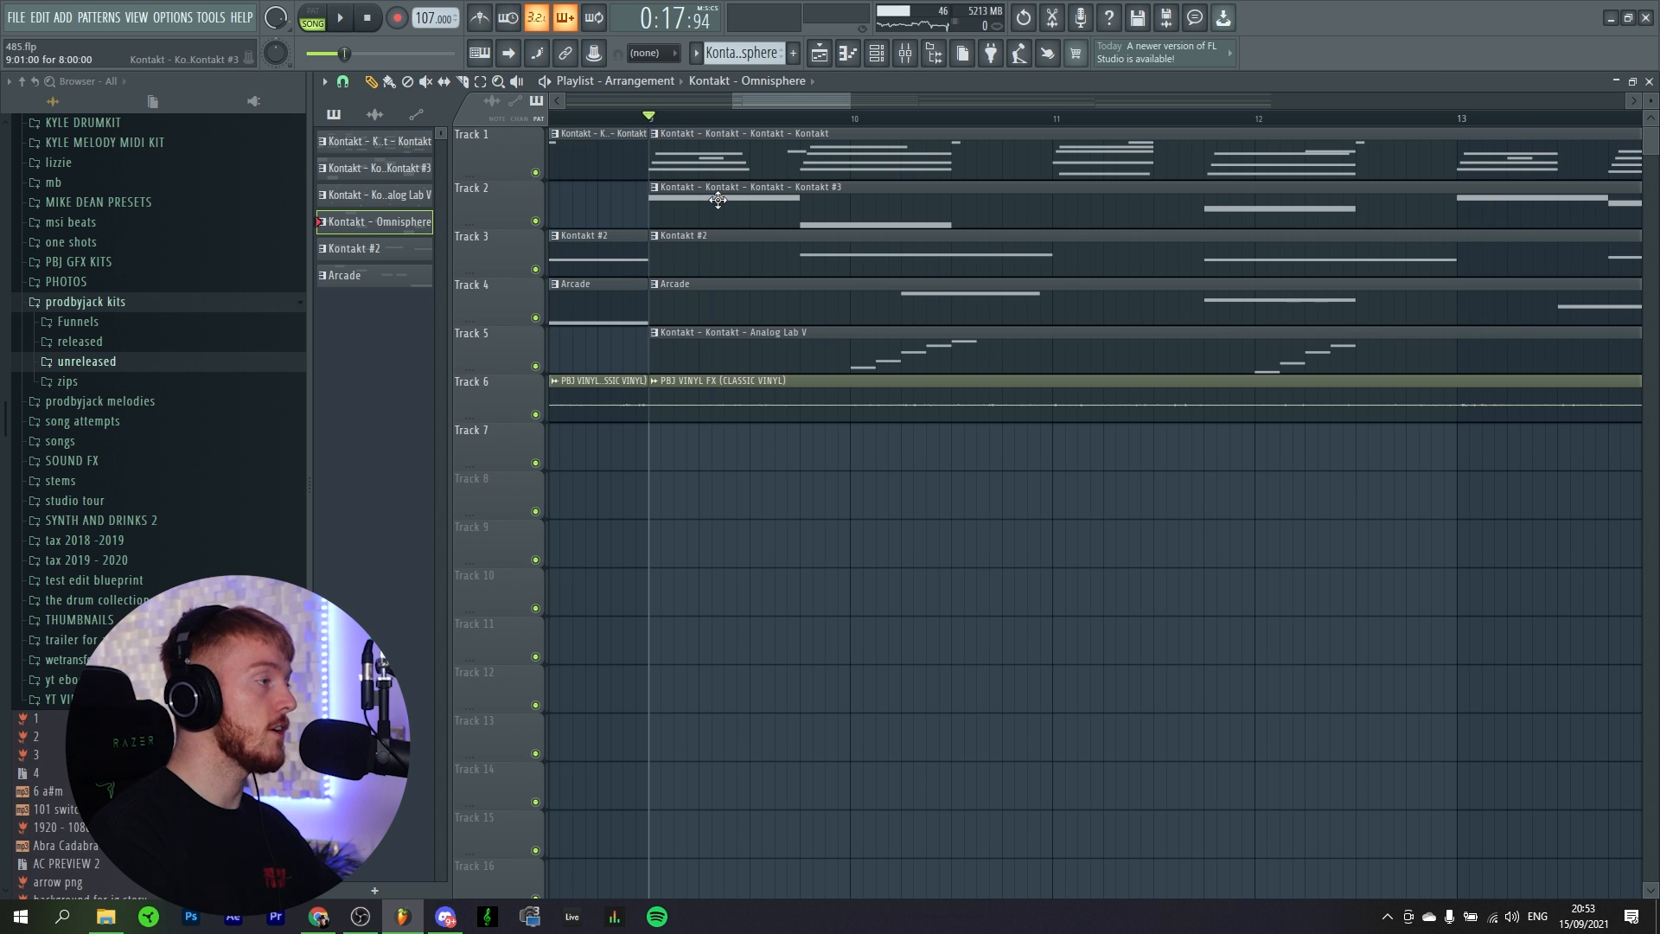
Step: Open the Kontakt #3 instrument to view its Glaze Clambo preset, and check Insert 8 in the mixer
{"action": "left_click", "coordinate": [889, 52]}
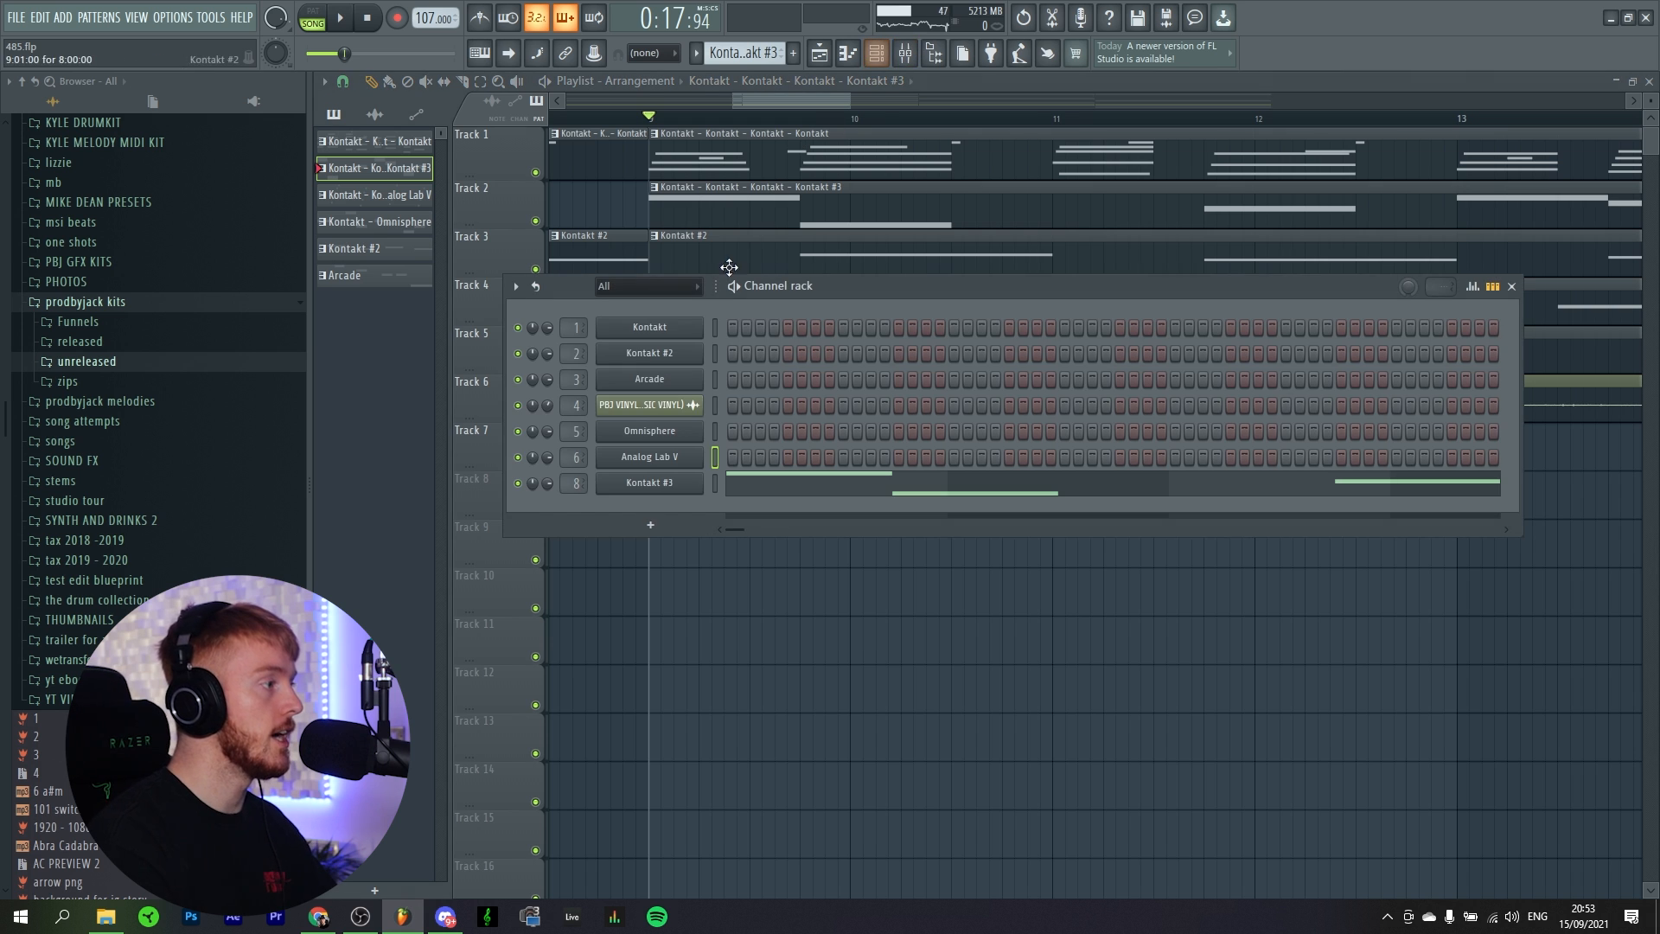
{"action": "left_click", "coordinate": [692, 488]}
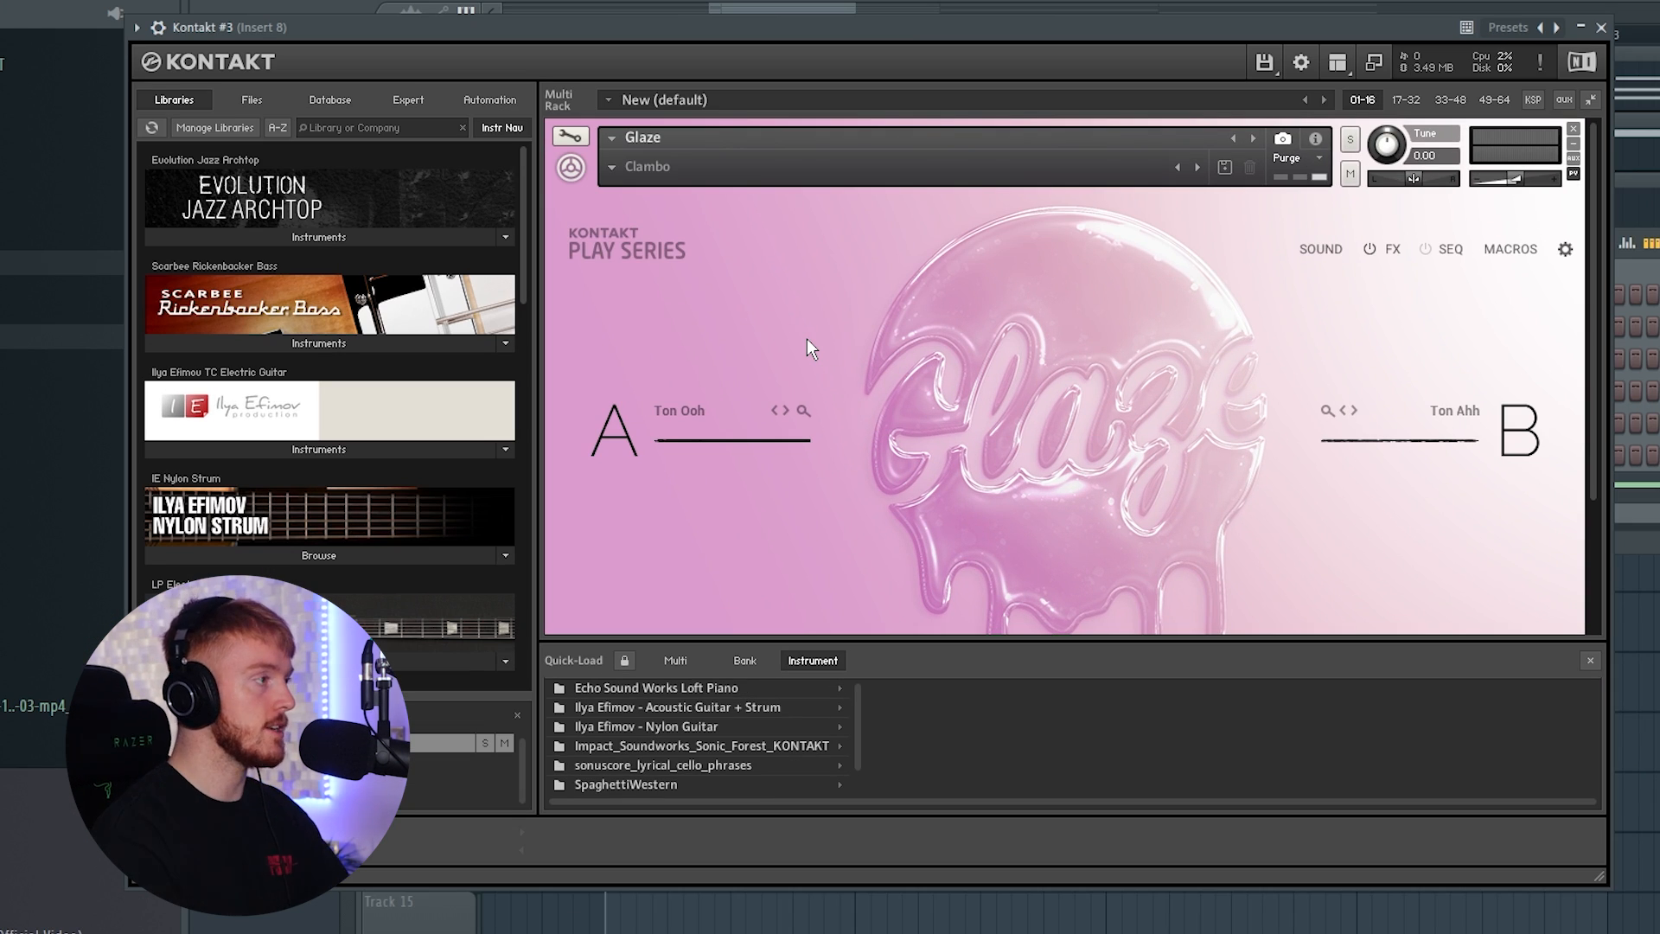
{"action": "left_click", "coordinate": [611, 167]}
{"action": "mouse_move", "coordinate": [672, 251]}
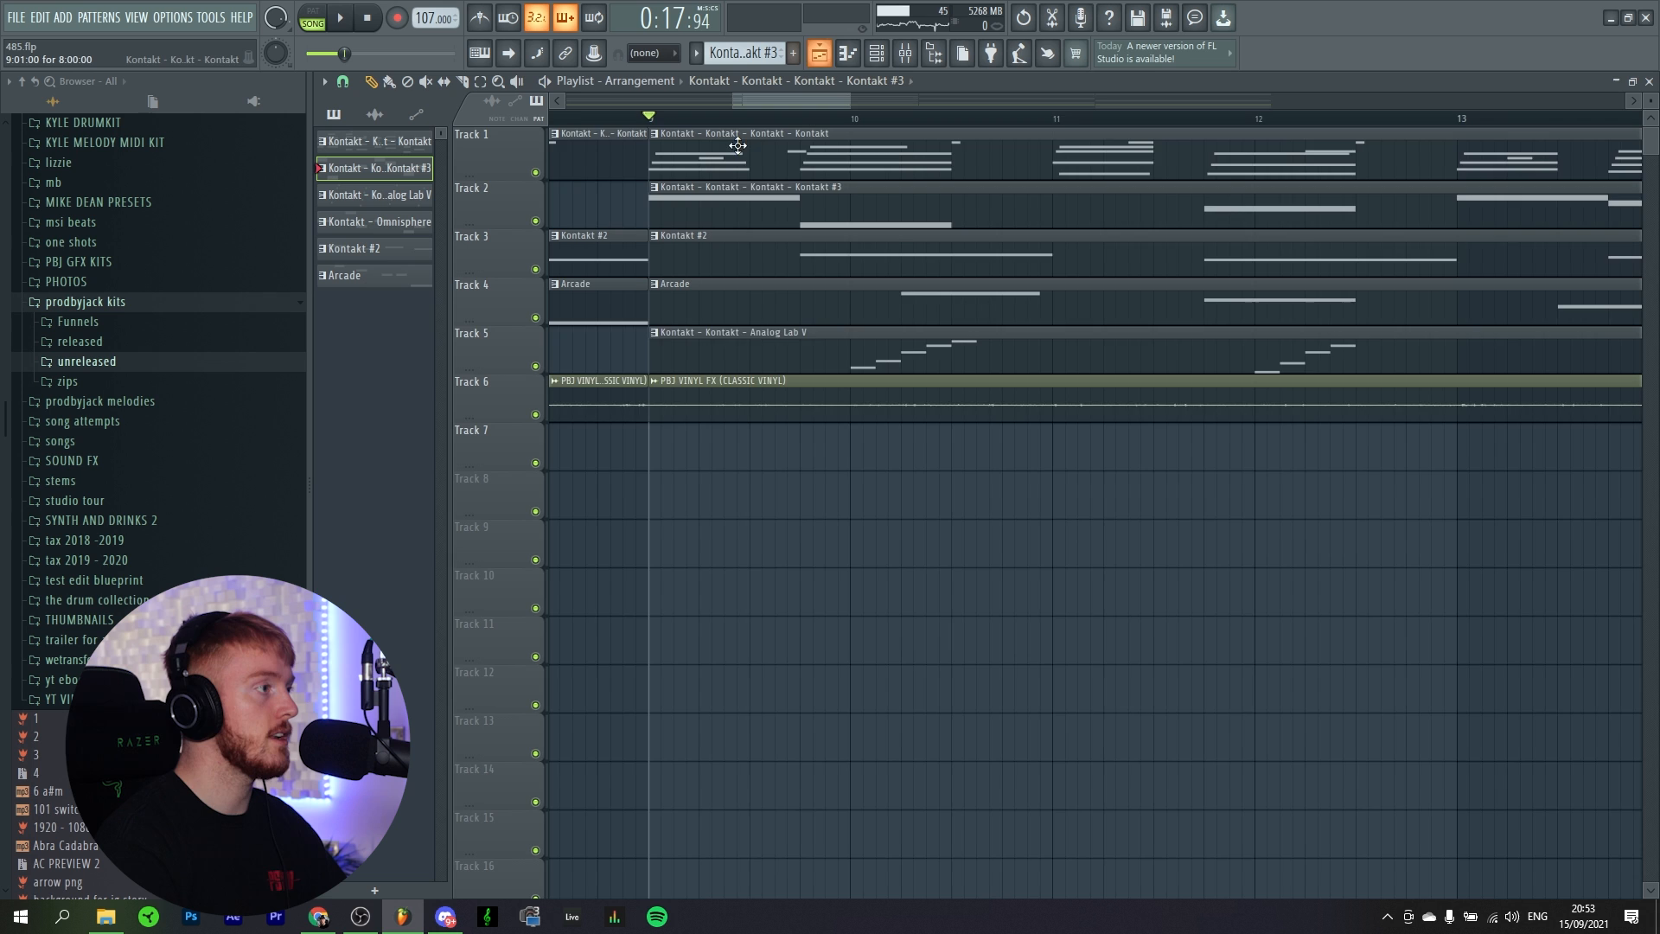
{"action": "scroll", "coordinate": [738, 145], "scroll_direction": "up", "scroll_amount": 2}
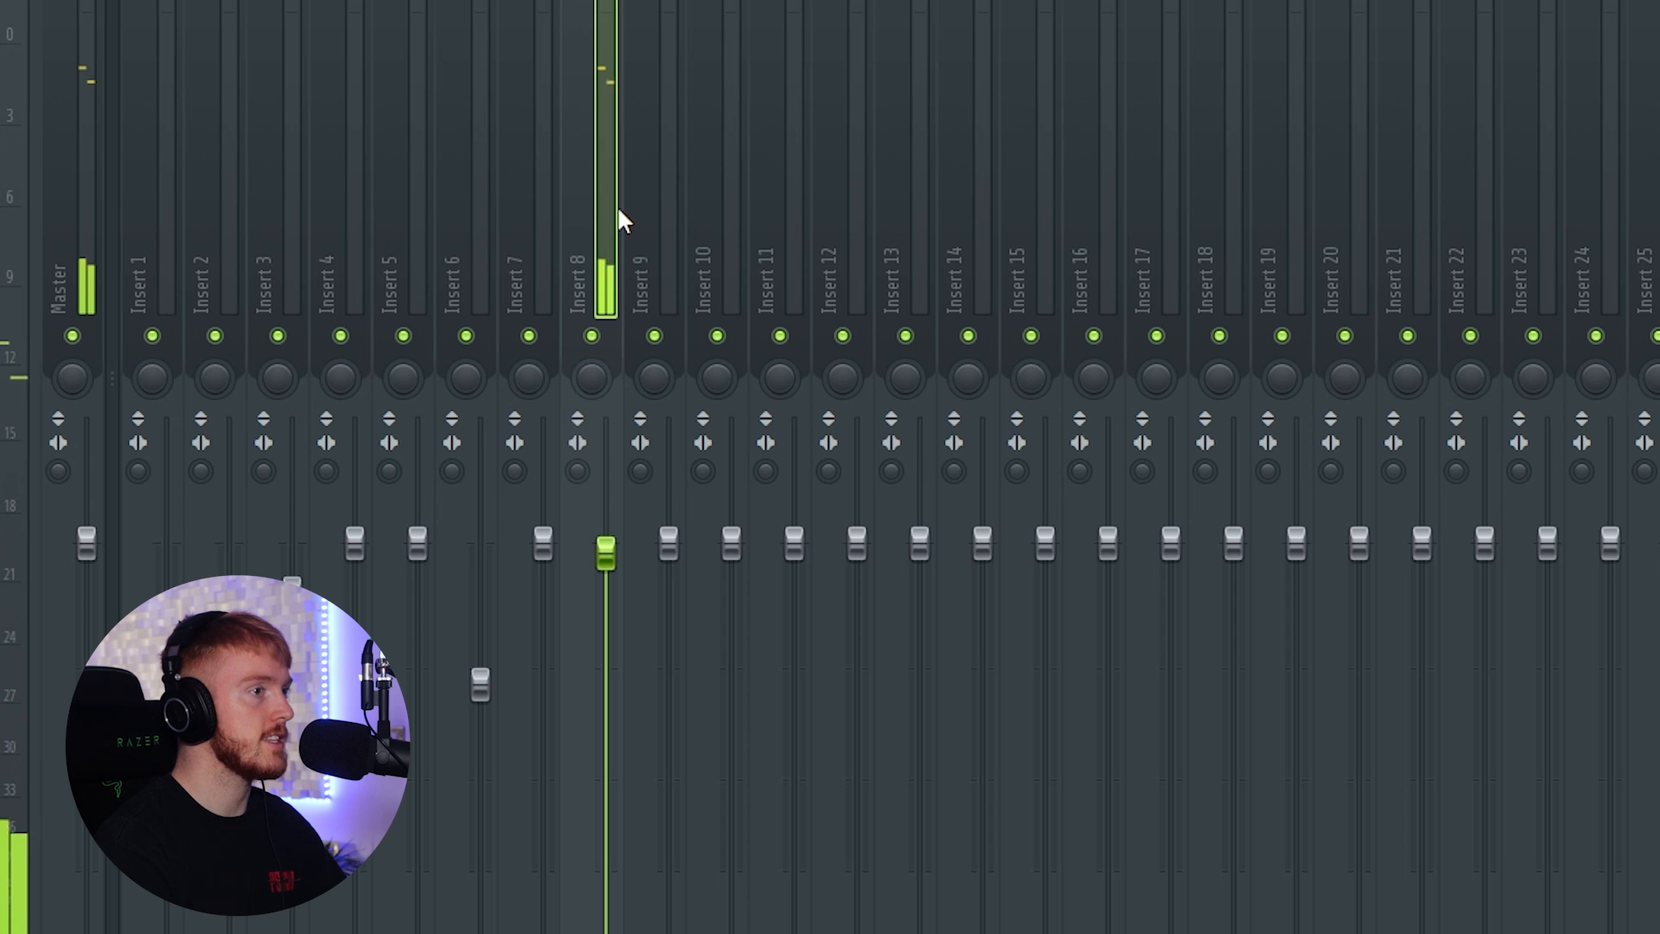
{"action": "left_click", "coordinate": [1652, 0]}
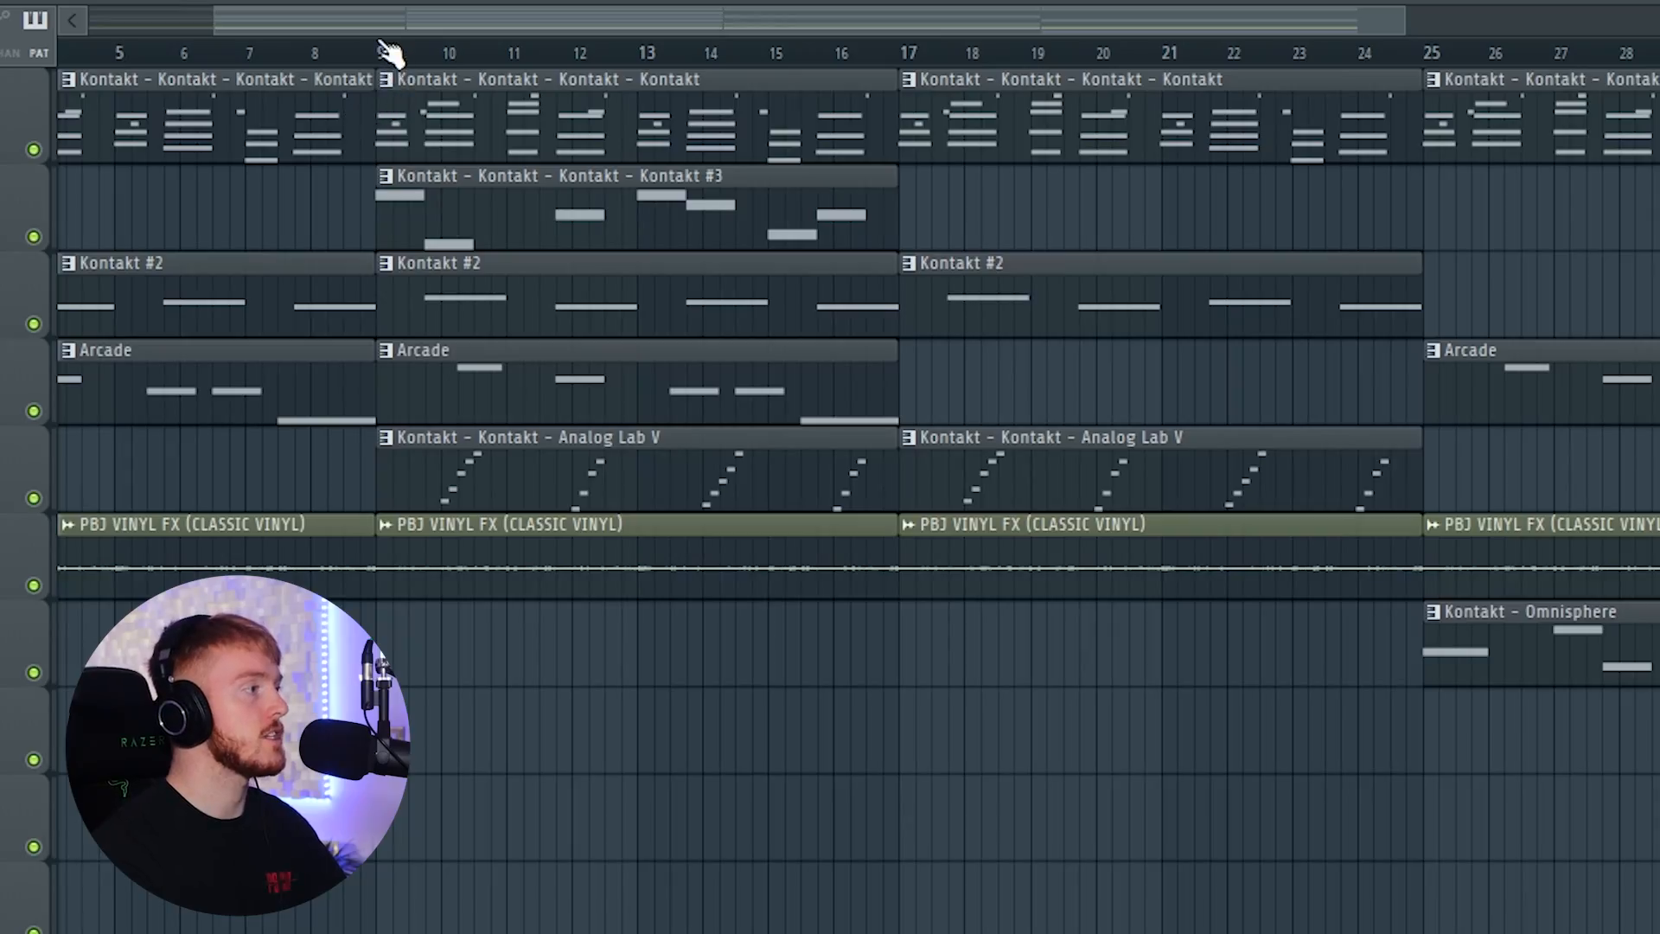
Step: Play back the full arrangement from bar 9 with the Kontakt #3 layer included
{"action": "left_click", "coordinate": [394, 53]}
{"action": "scroll", "coordinate": [403, 65], "scroll_direction": "up", "scroll_amount": 3}
{"action": "scroll", "coordinate": [713, 348], "scroll_direction": "down", "scroll_amount": 3}
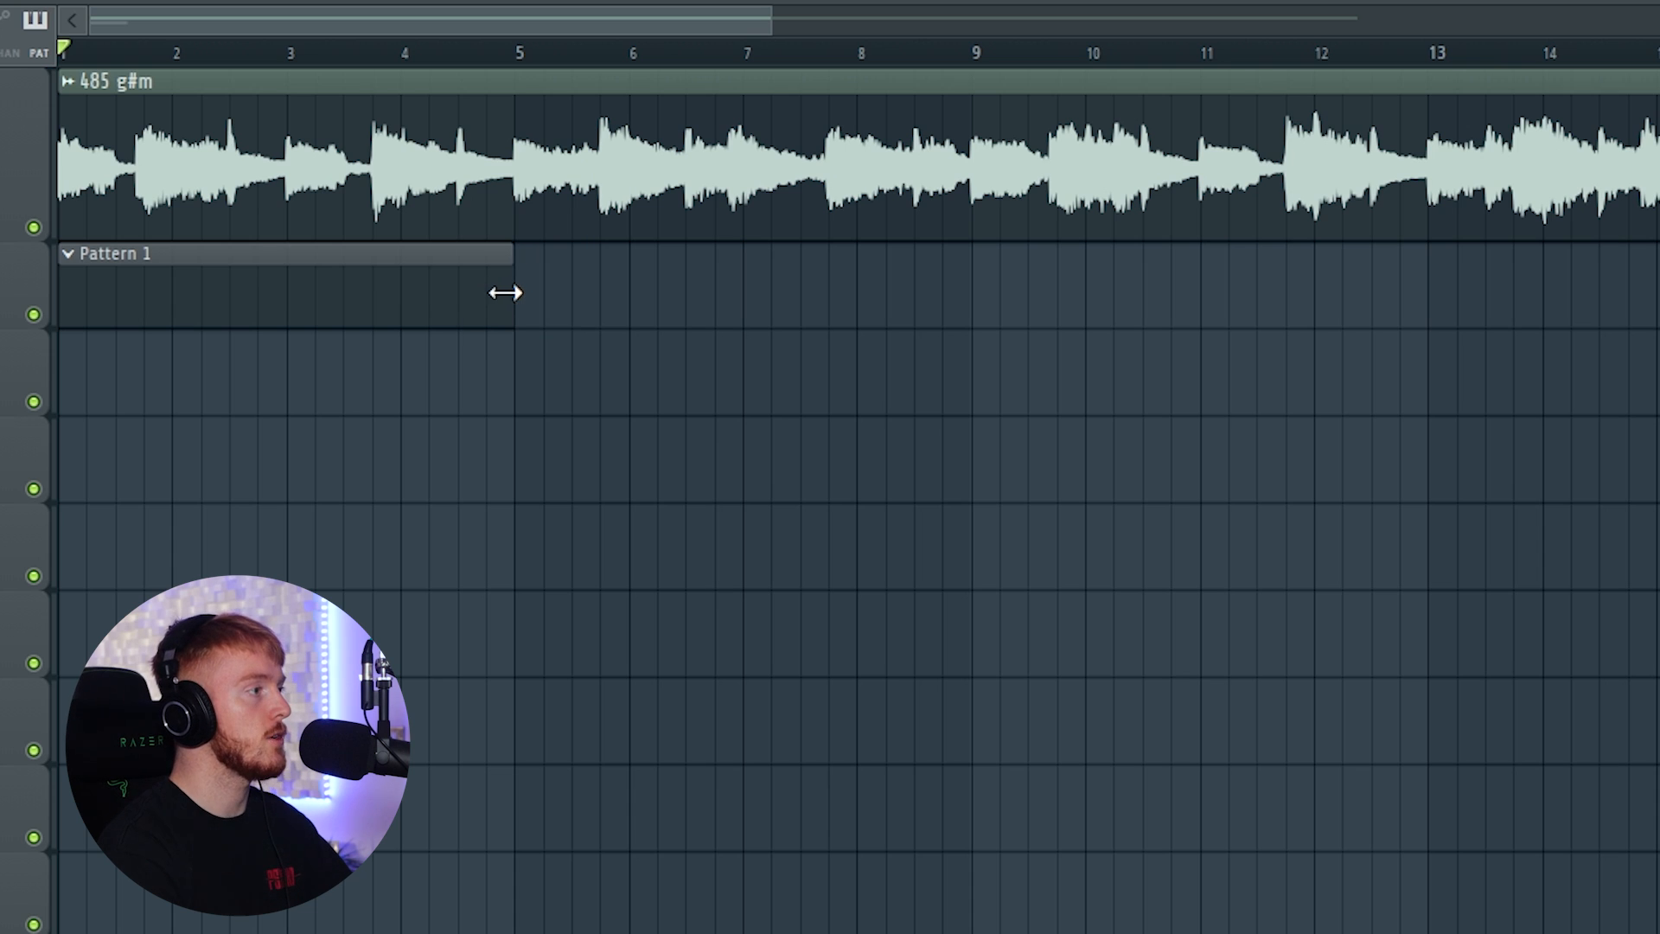
Step: Add the PBJ GO-TO SNARE (SNARE W HAT) sample to the channel rack for the drum pattern
{"action": "key", "text": "F6"}
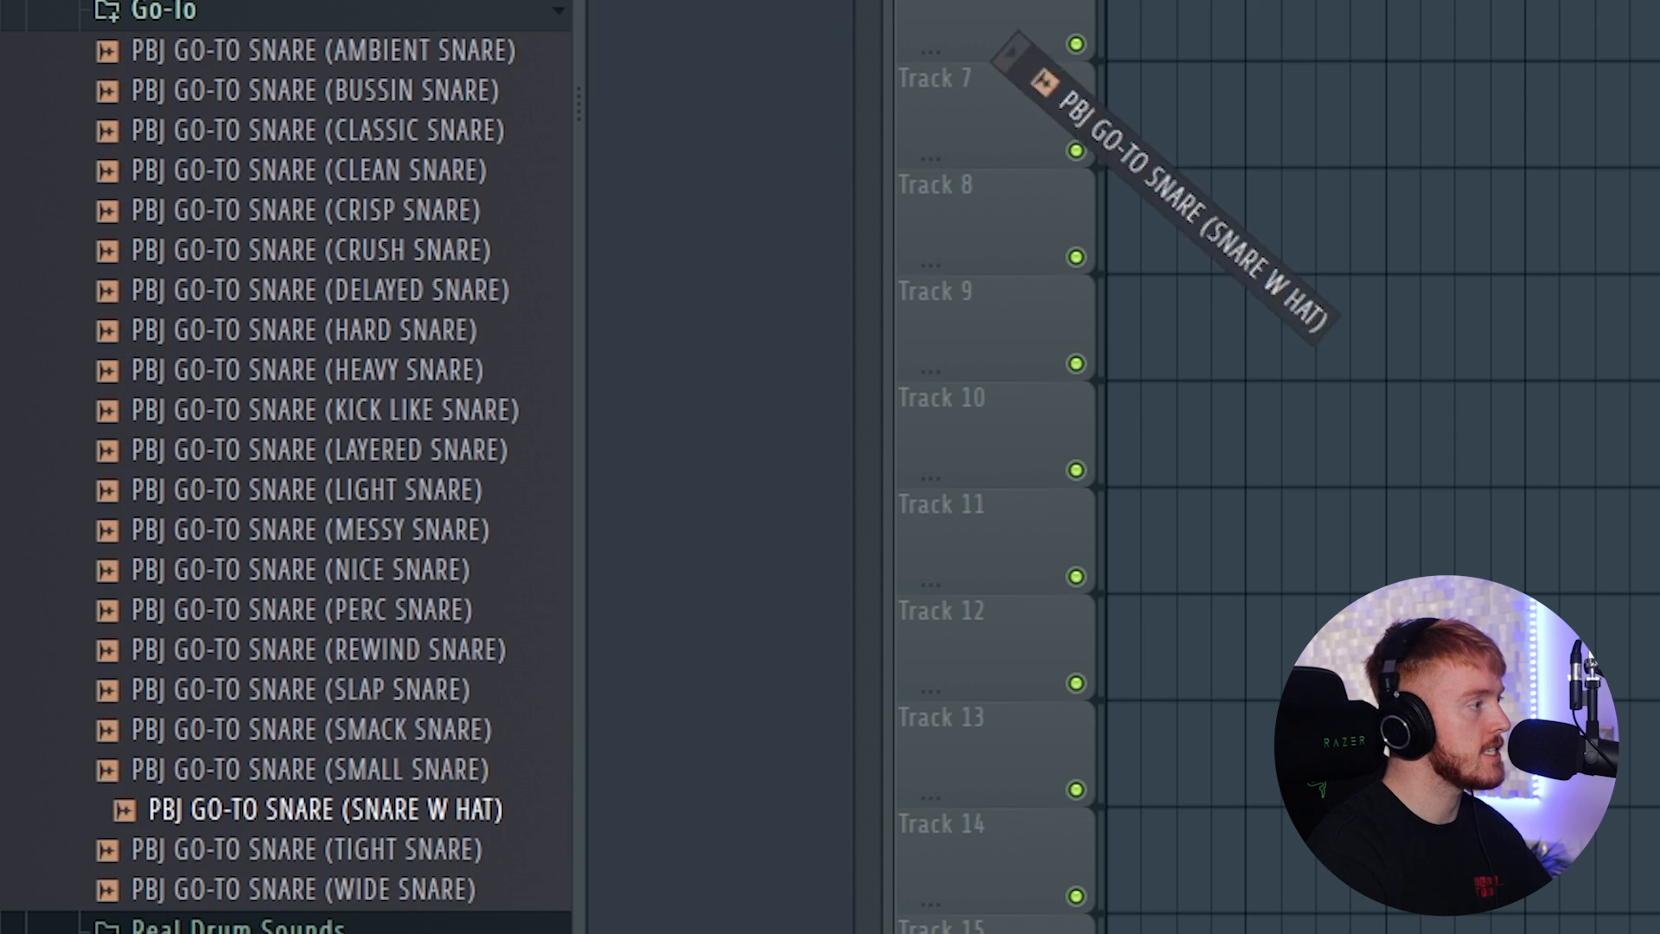
{"action": "left_click_drag", "start_coordinate": [1012, 50], "coordinate": [1014, 52]}
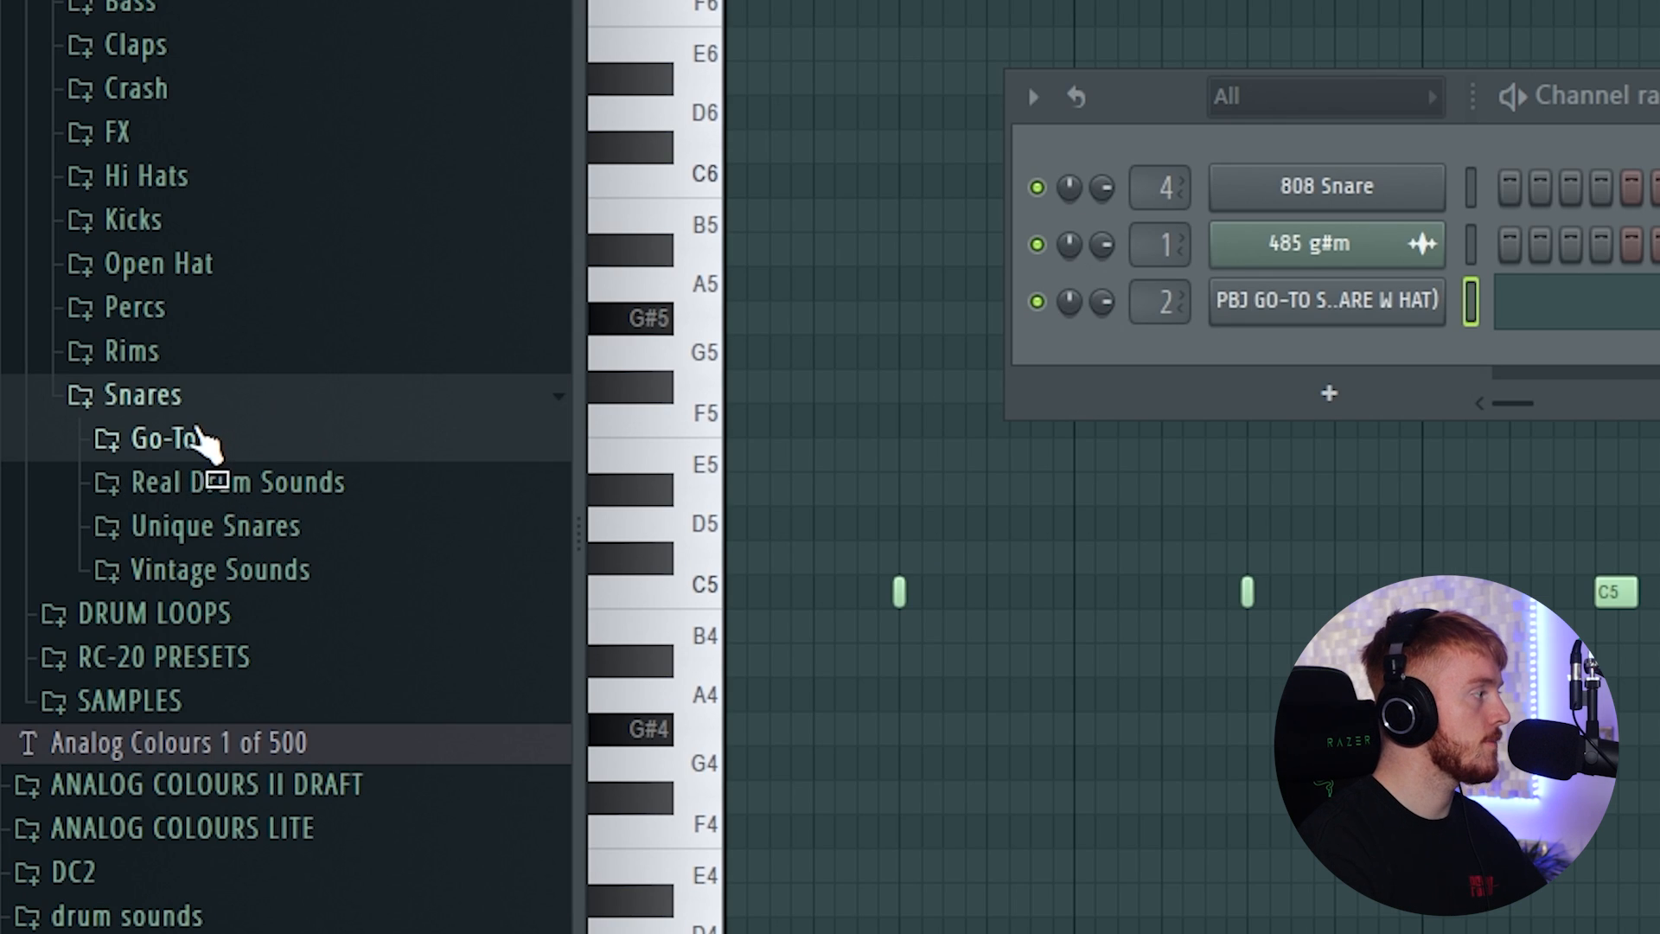
Step: Browse the Rims and Go-To Percs samples and replace the snare channel's sample with PBJ GO-TO PERC (SNAP PERC)
{"action": "left_click", "coordinate": [182, 395]}
{"action": "left_click", "coordinate": [173, 355]}
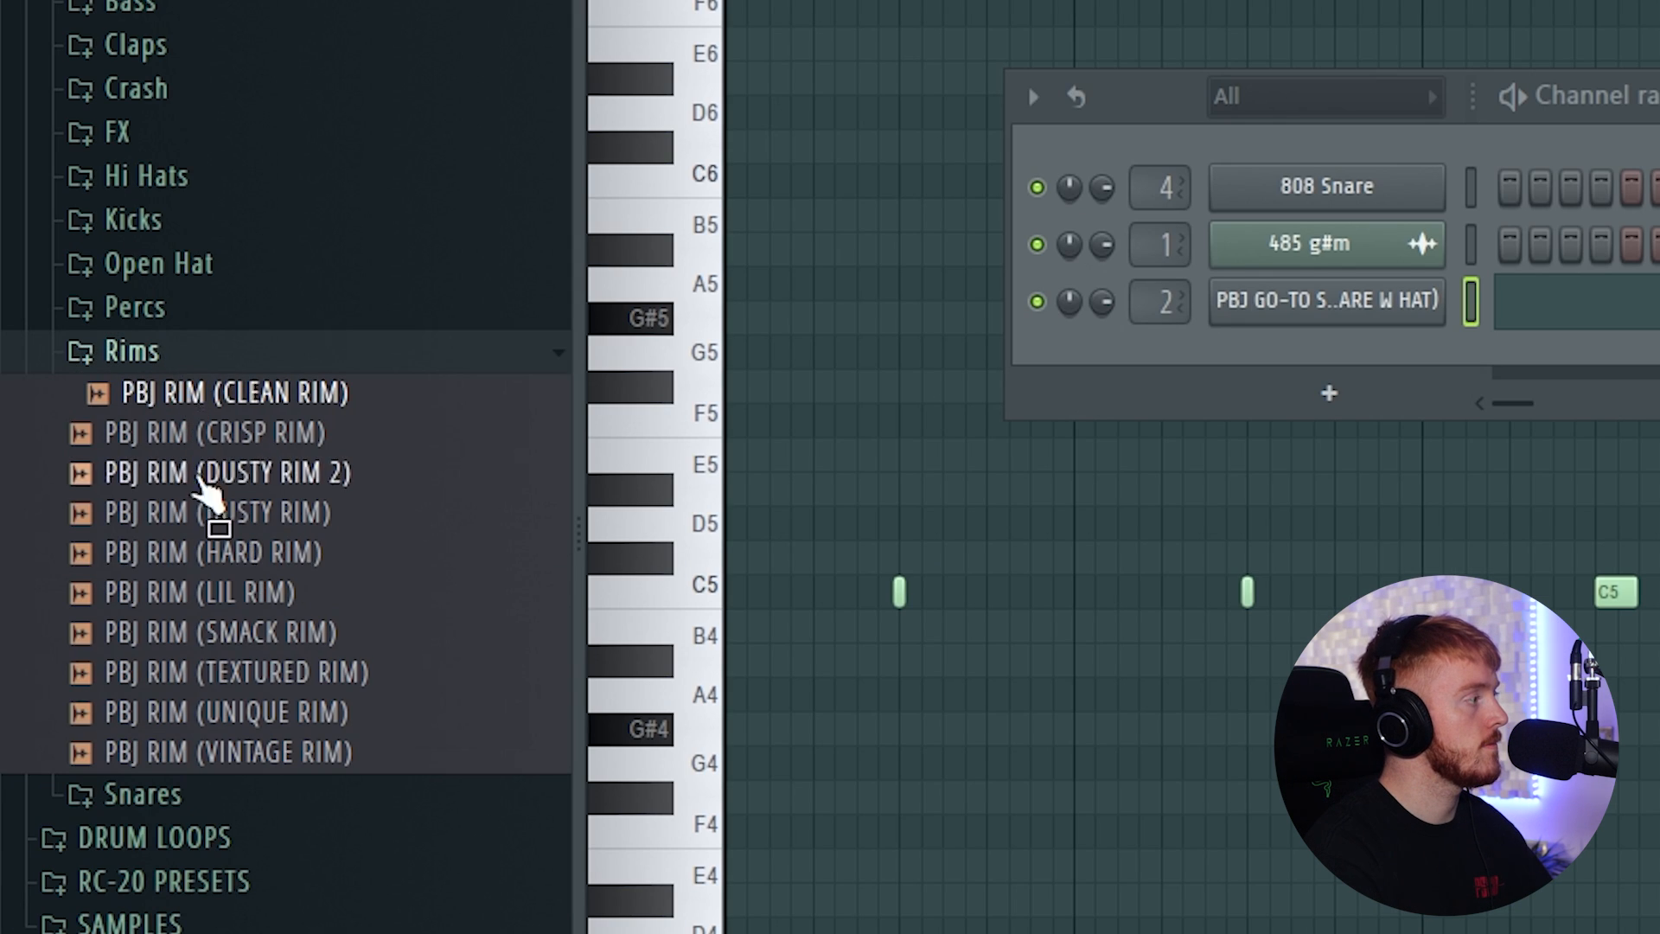
{"action": "left_click", "coordinate": [185, 313]}
{"action": "left_click", "coordinate": [176, 368]}
{"action": "left_click", "coordinate": [186, 426]}
{"action": "left_click", "coordinate": [220, 624]}
{"action": "scroll", "coordinate": [311, 847], "scroll_direction": "down", "scroll_amount": 3}
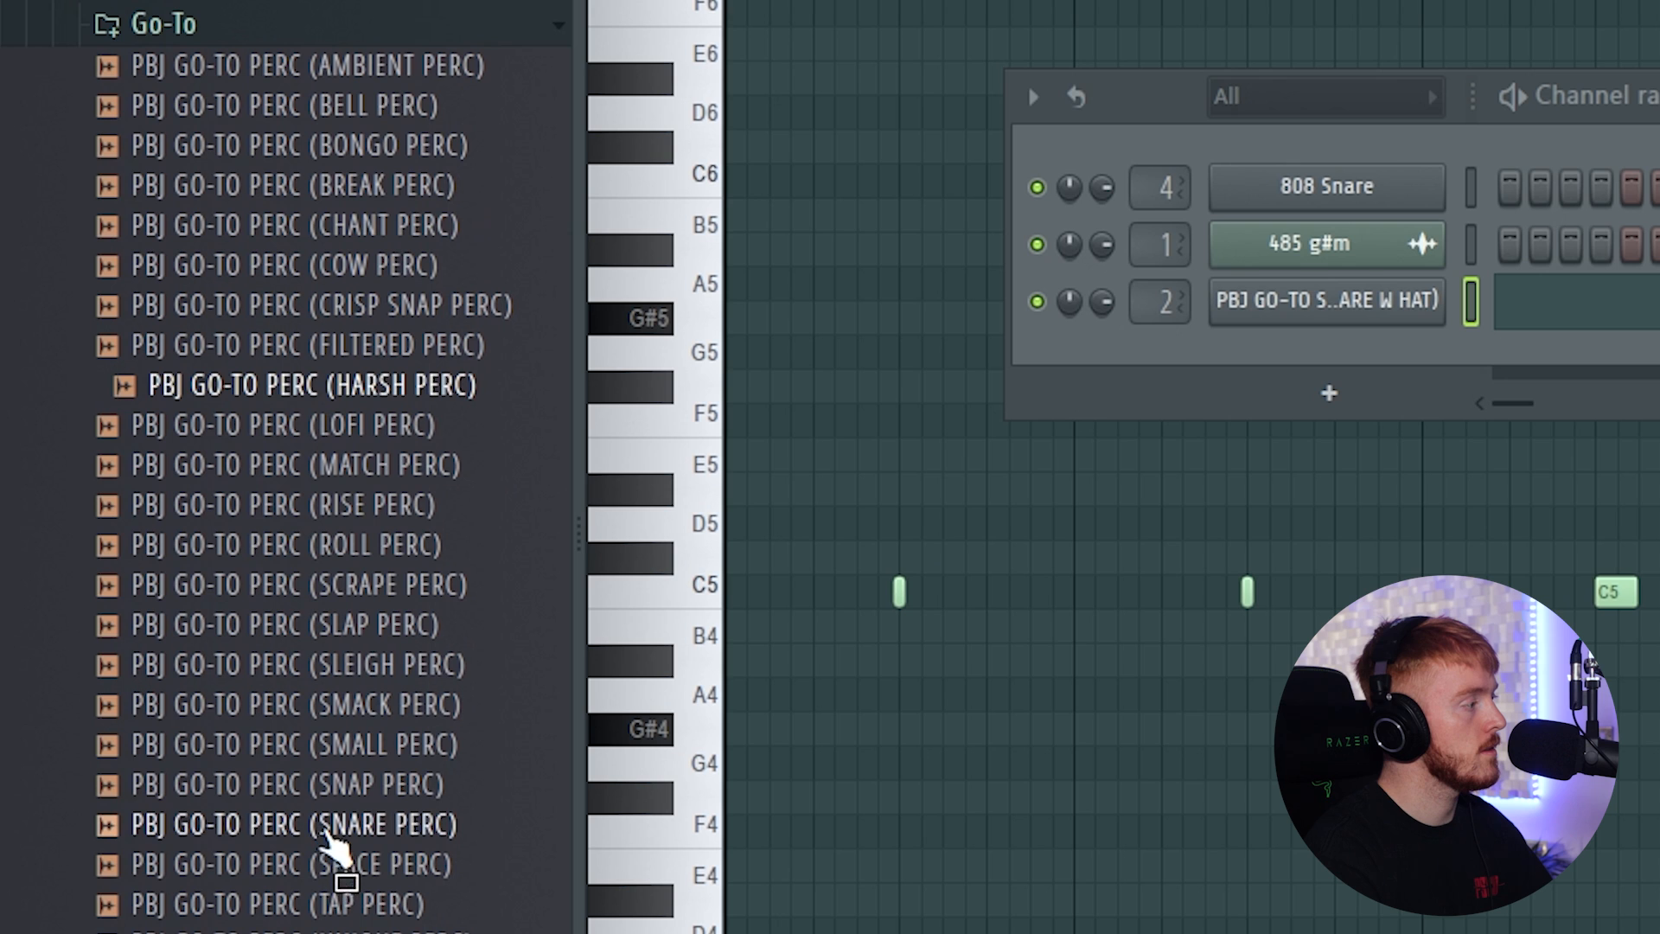
{"action": "left_click_drag", "start_coordinate": [329, 799], "coordinate": [1296, 326]}
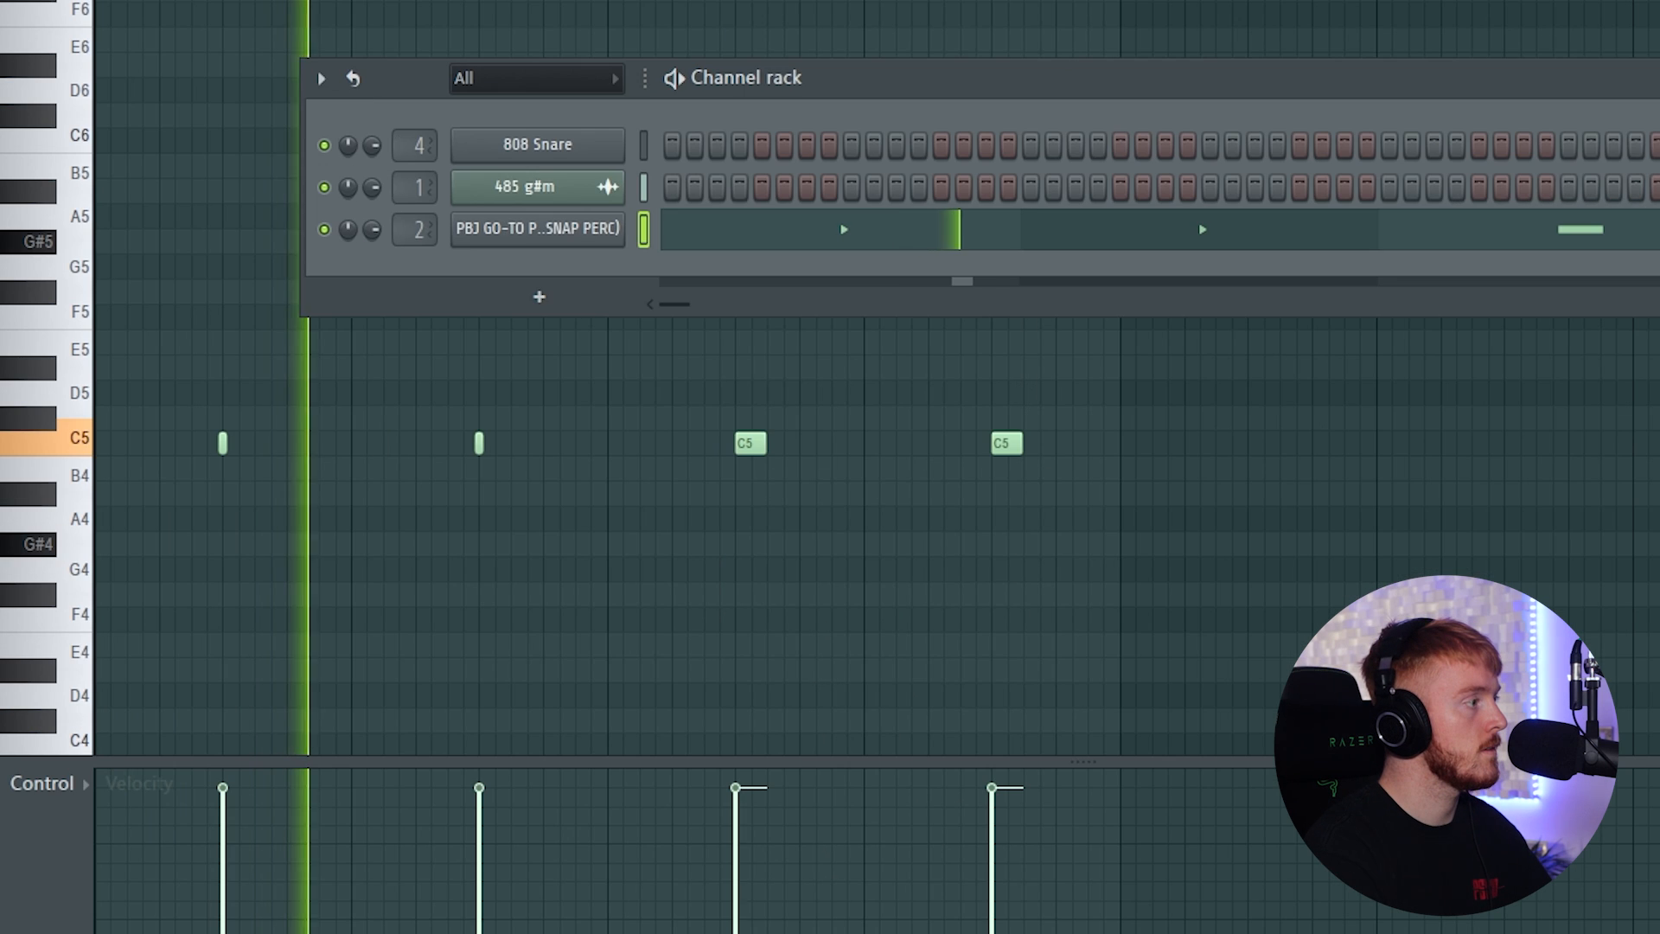
Step: Delete the snap perc's C5 notes in bars 1 and 3, and play back the drum pattern
{"action": "key", "text": "F6"}
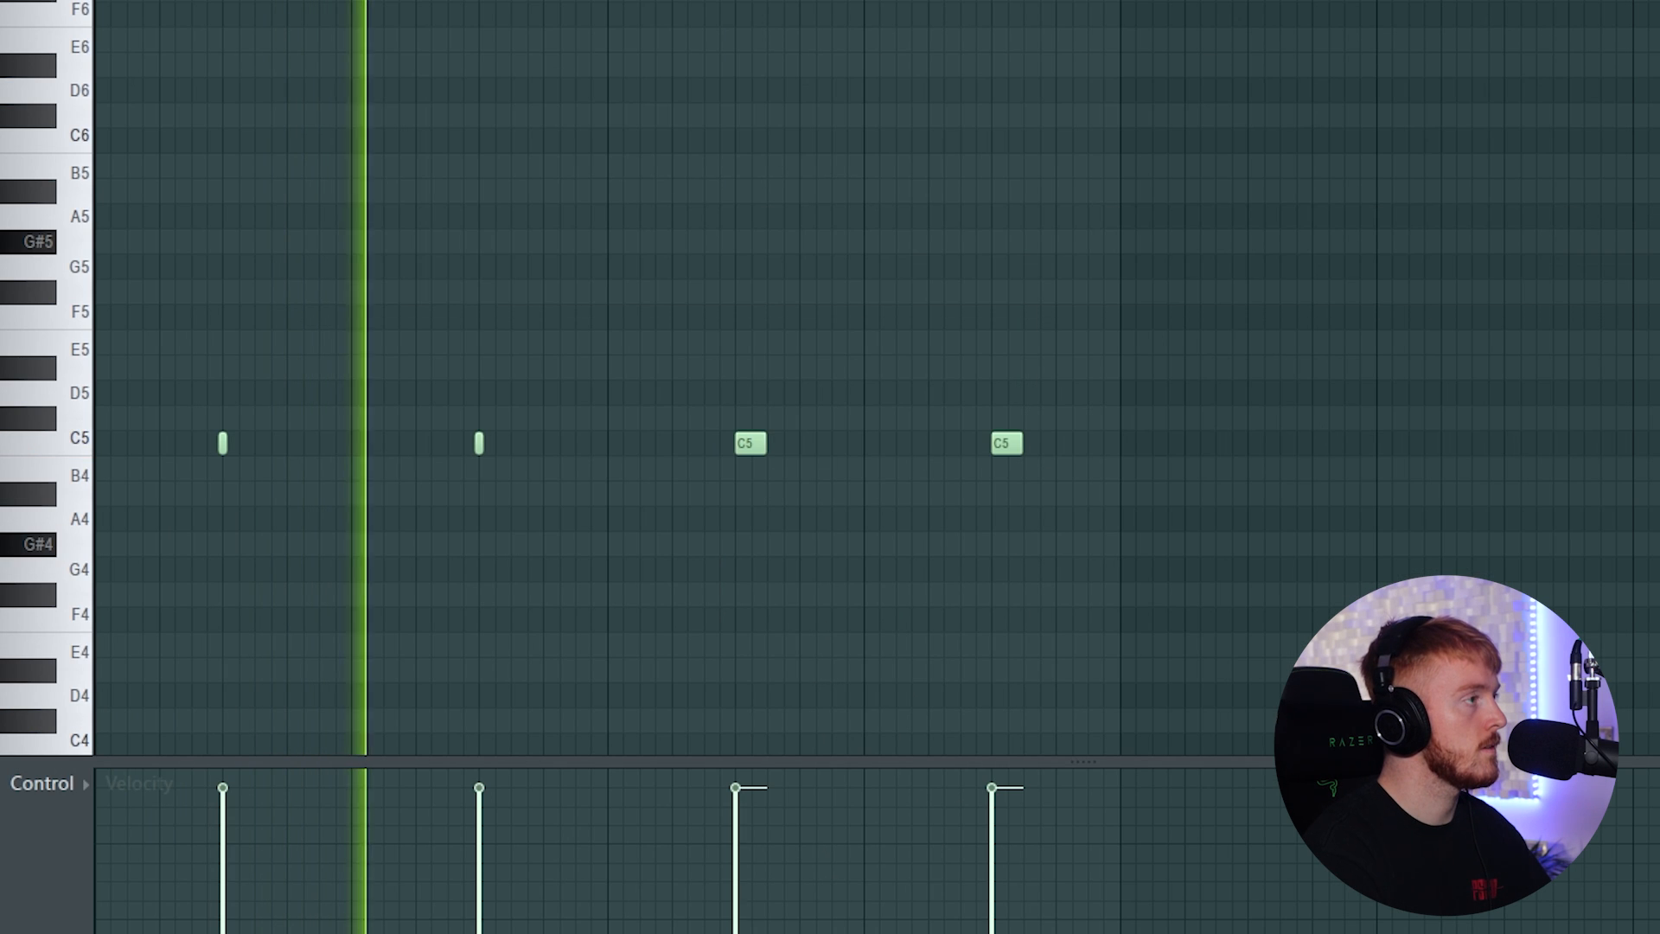
{"action": "right_click", "coordinate": [223, 443]}
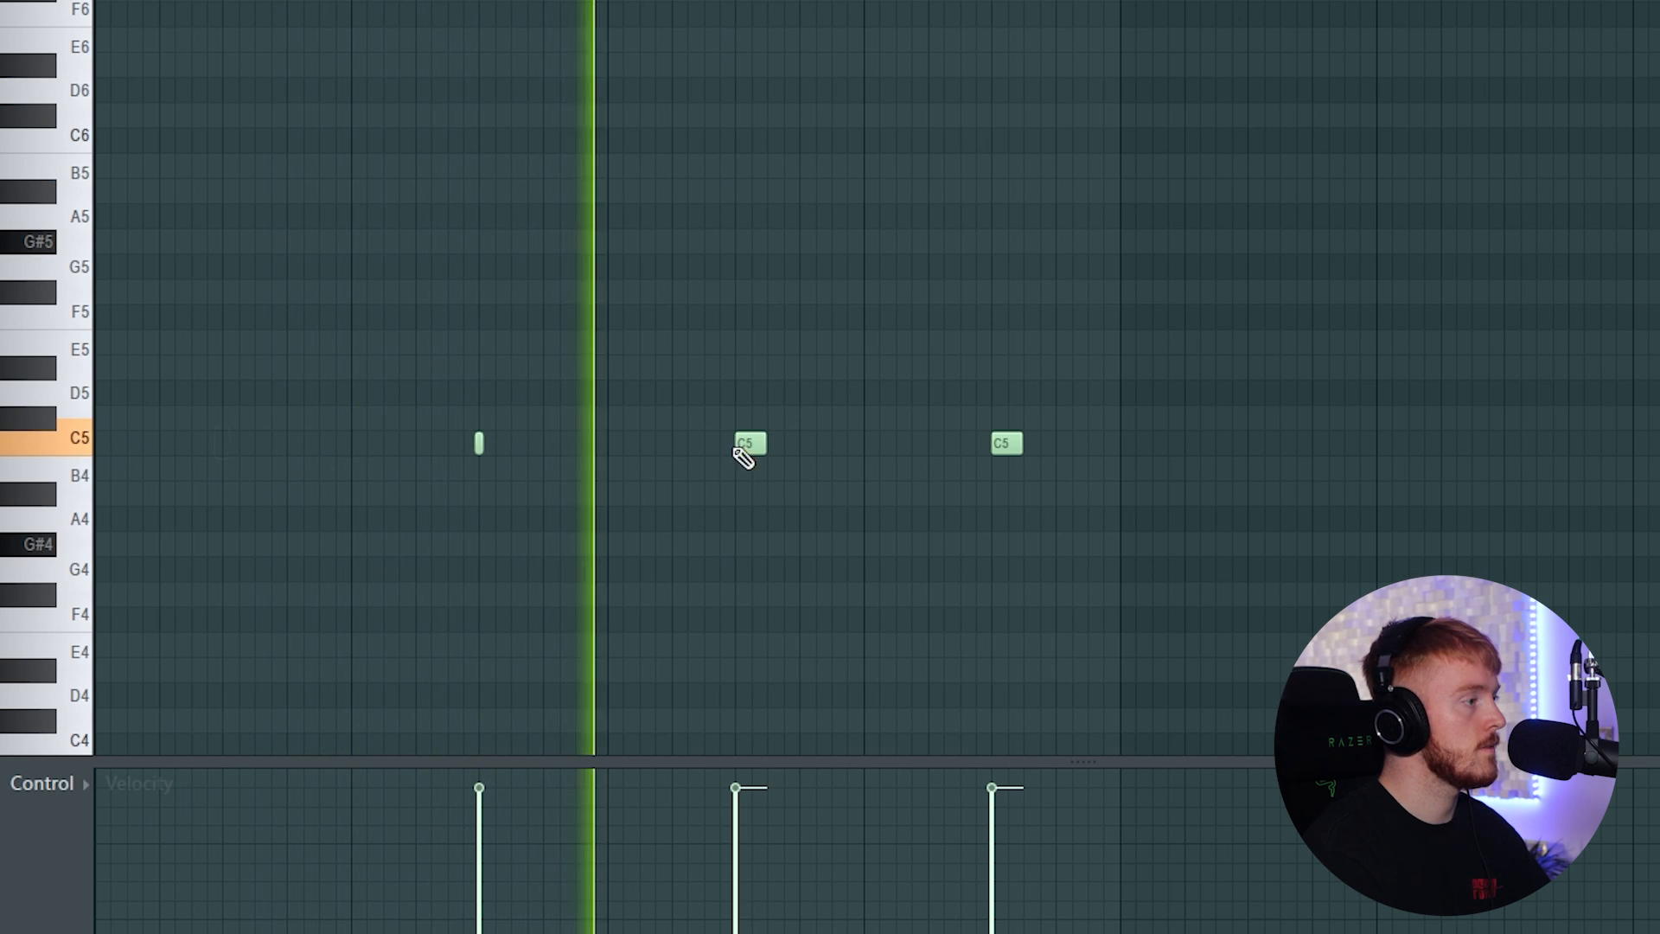
{"action": "right_click", "coordinate": [749, 442]}
{"action": "key", "text": "F6"}
{"action": "key", "text": "space"}
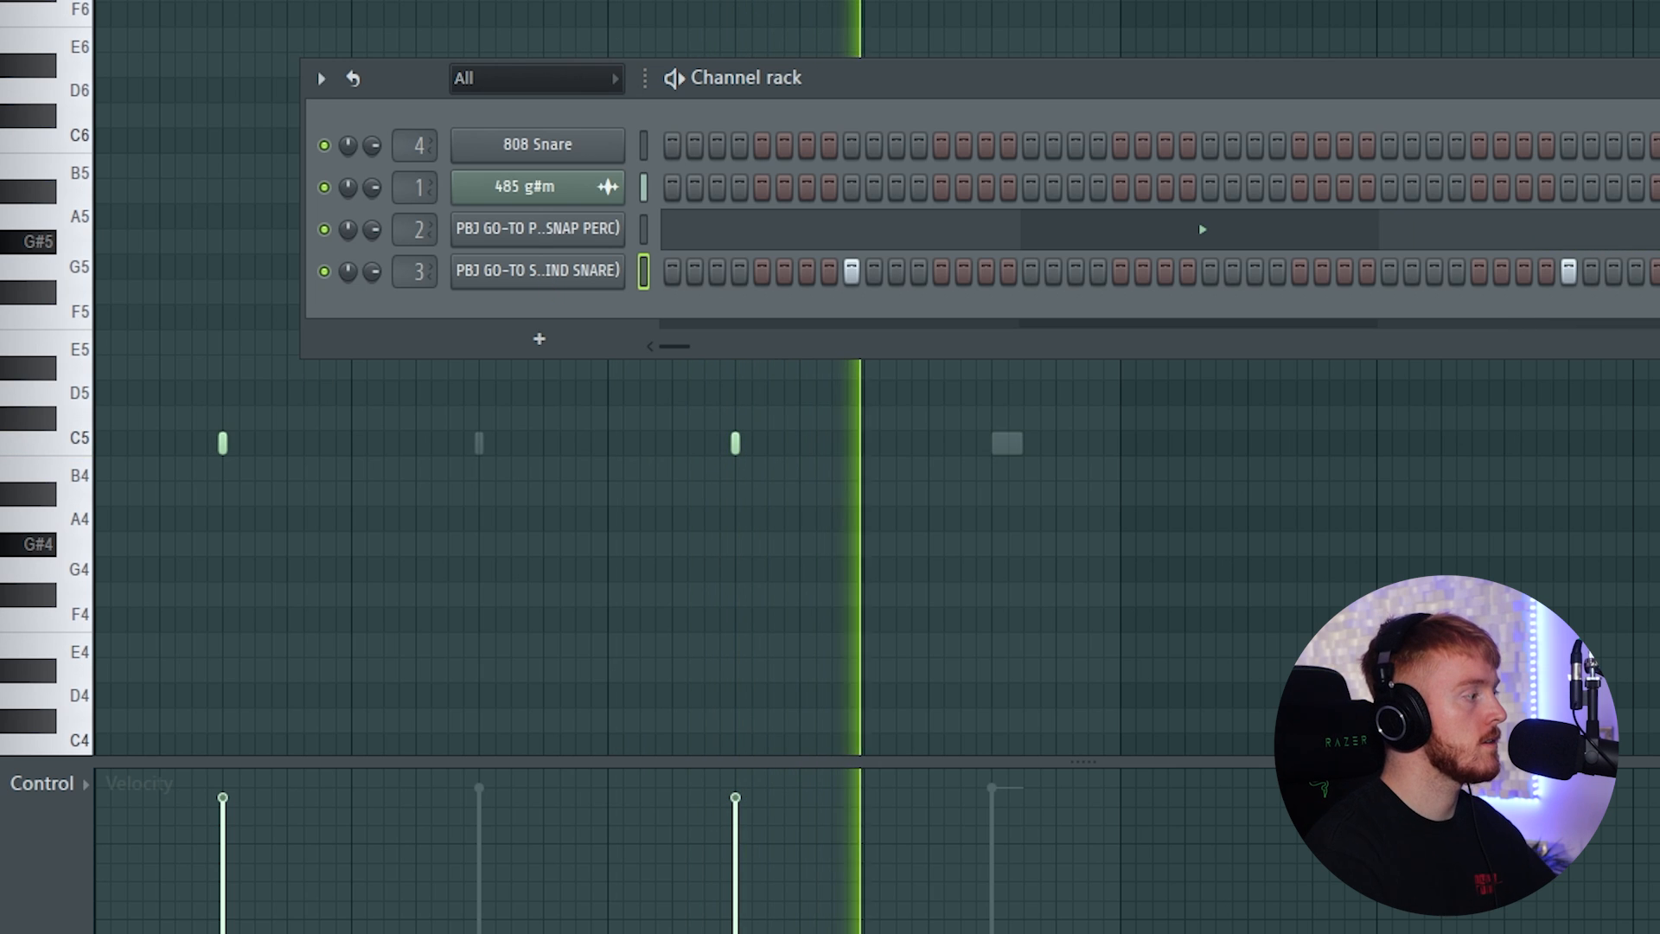
{"action": "key", "text": "space"}
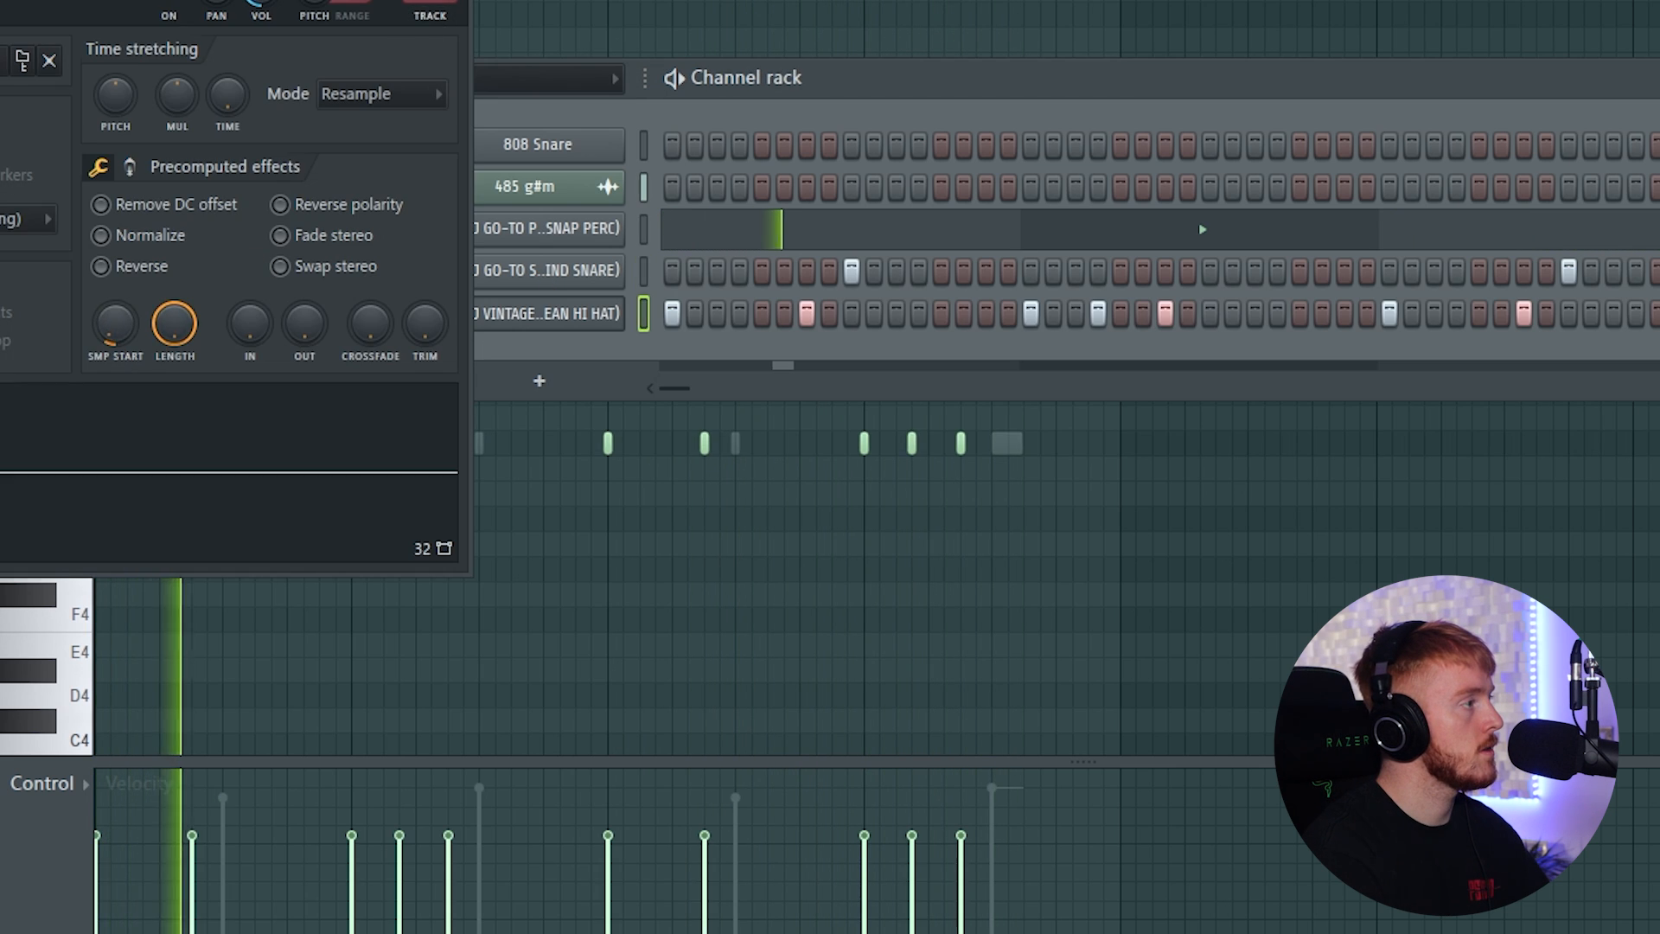
Step: Close the clean hi-hat's sample settings and add a PBJ open hat sample to the channel rack
{"action": "key", "text": "Escape"}
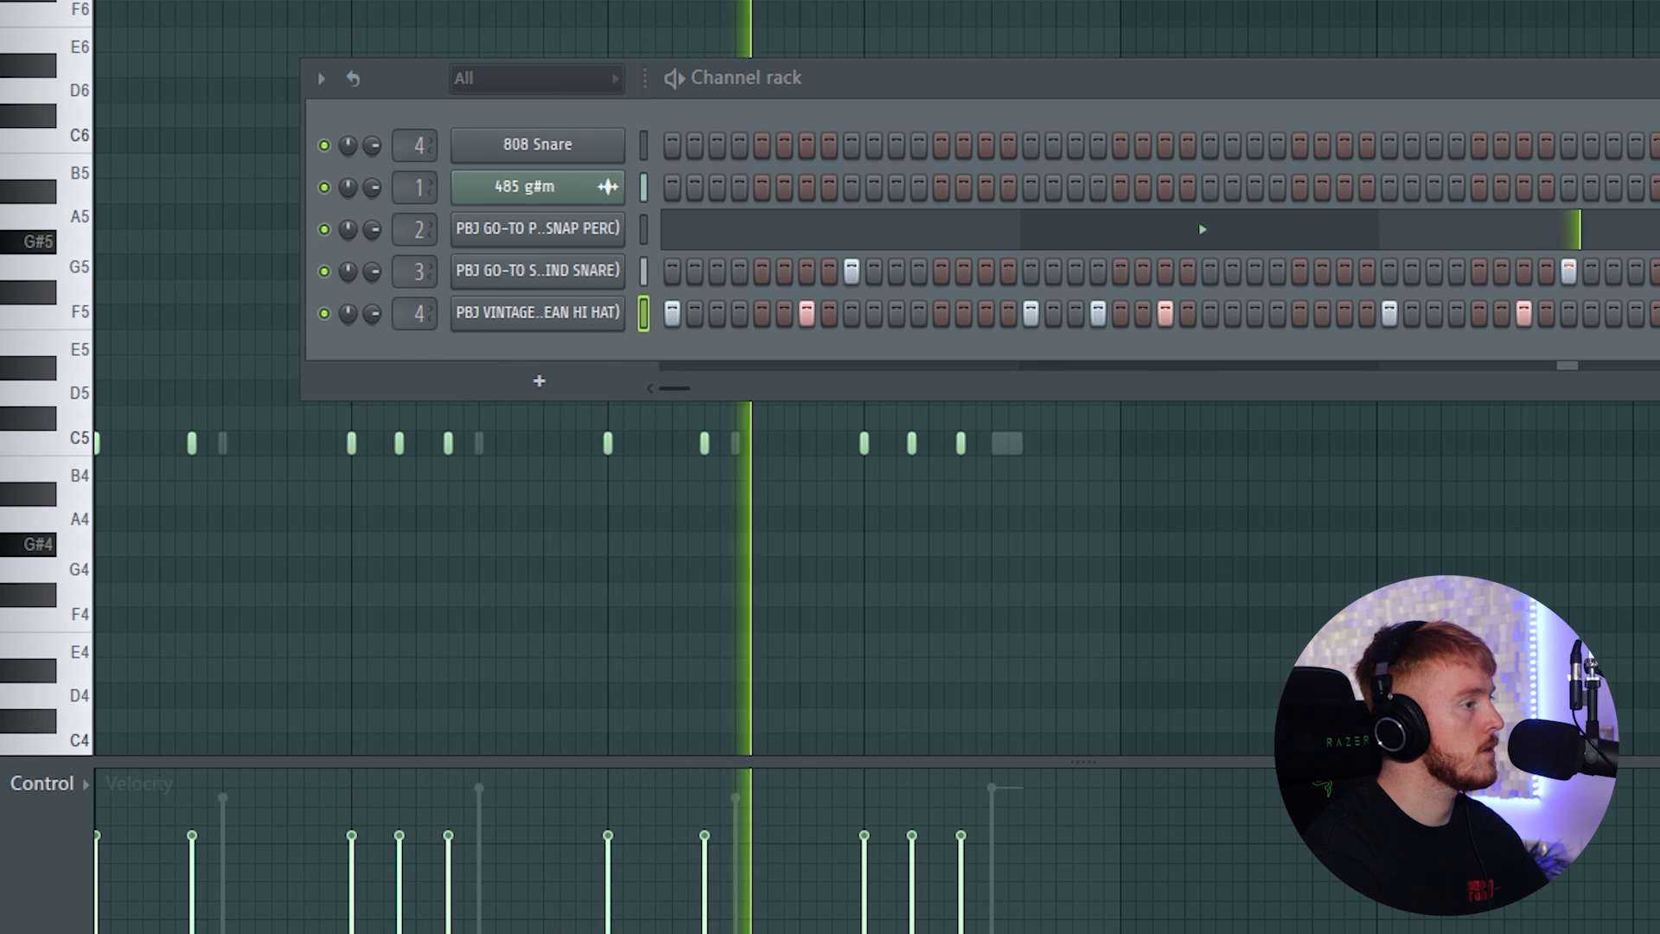
{"action": "left_click_drag", "start_coordinate": [2, 510], "coordinate": [2, 623]}
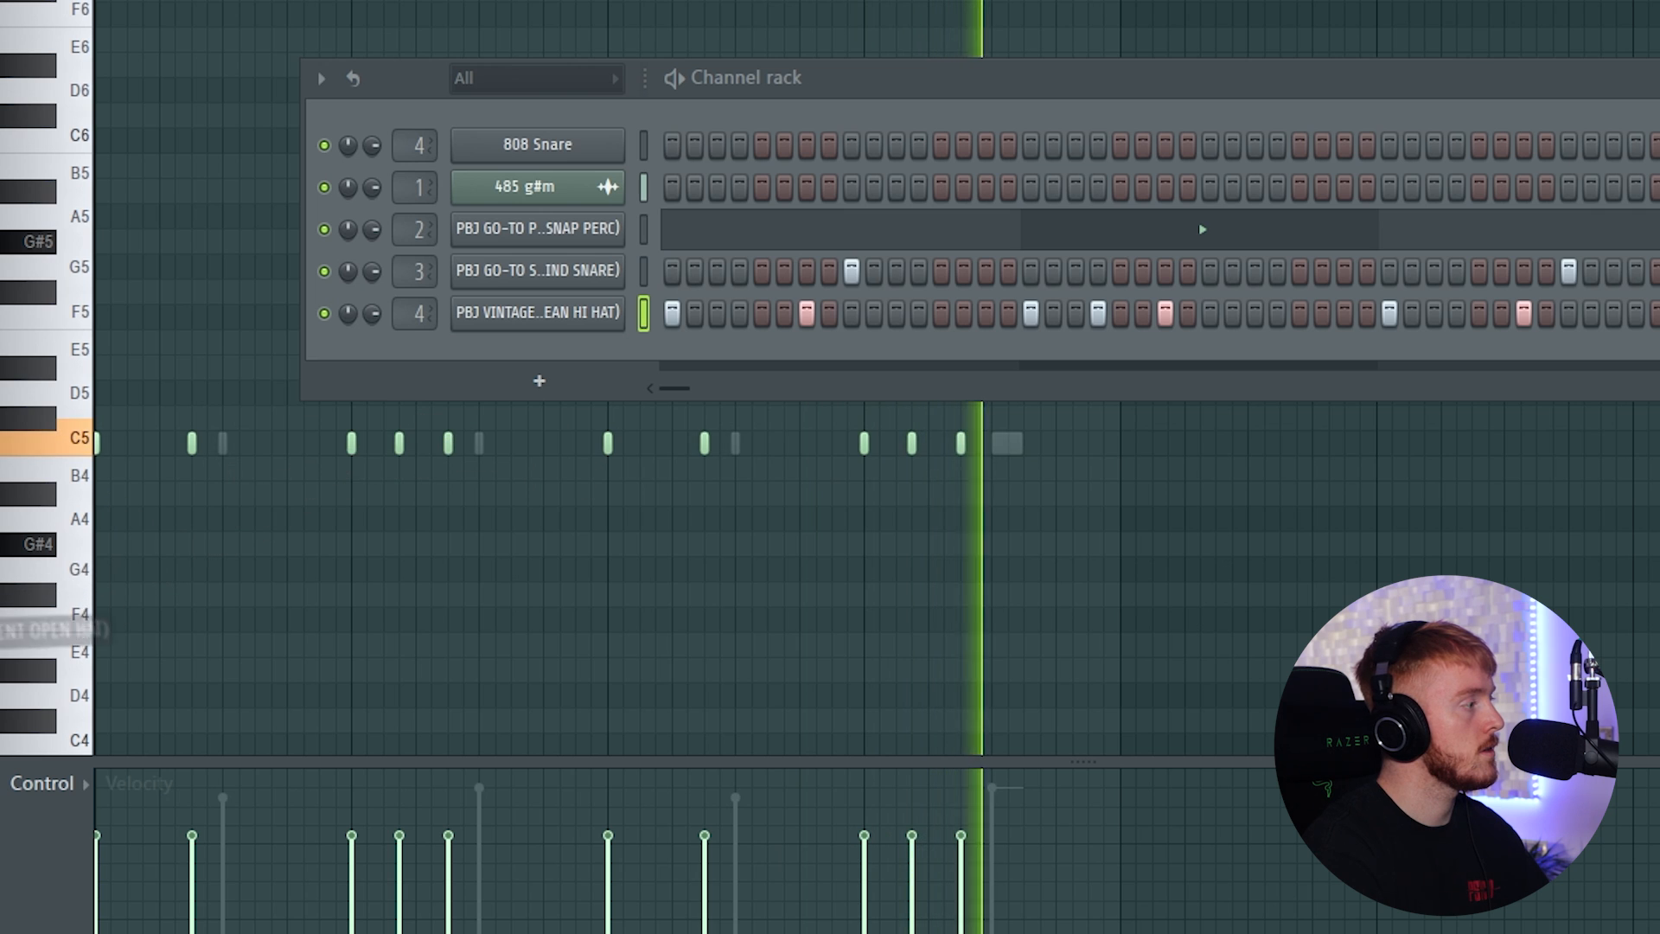
{"action": "left_click_drag", "start_coordinate": [250, 611], "coordinate": [275, 629]}
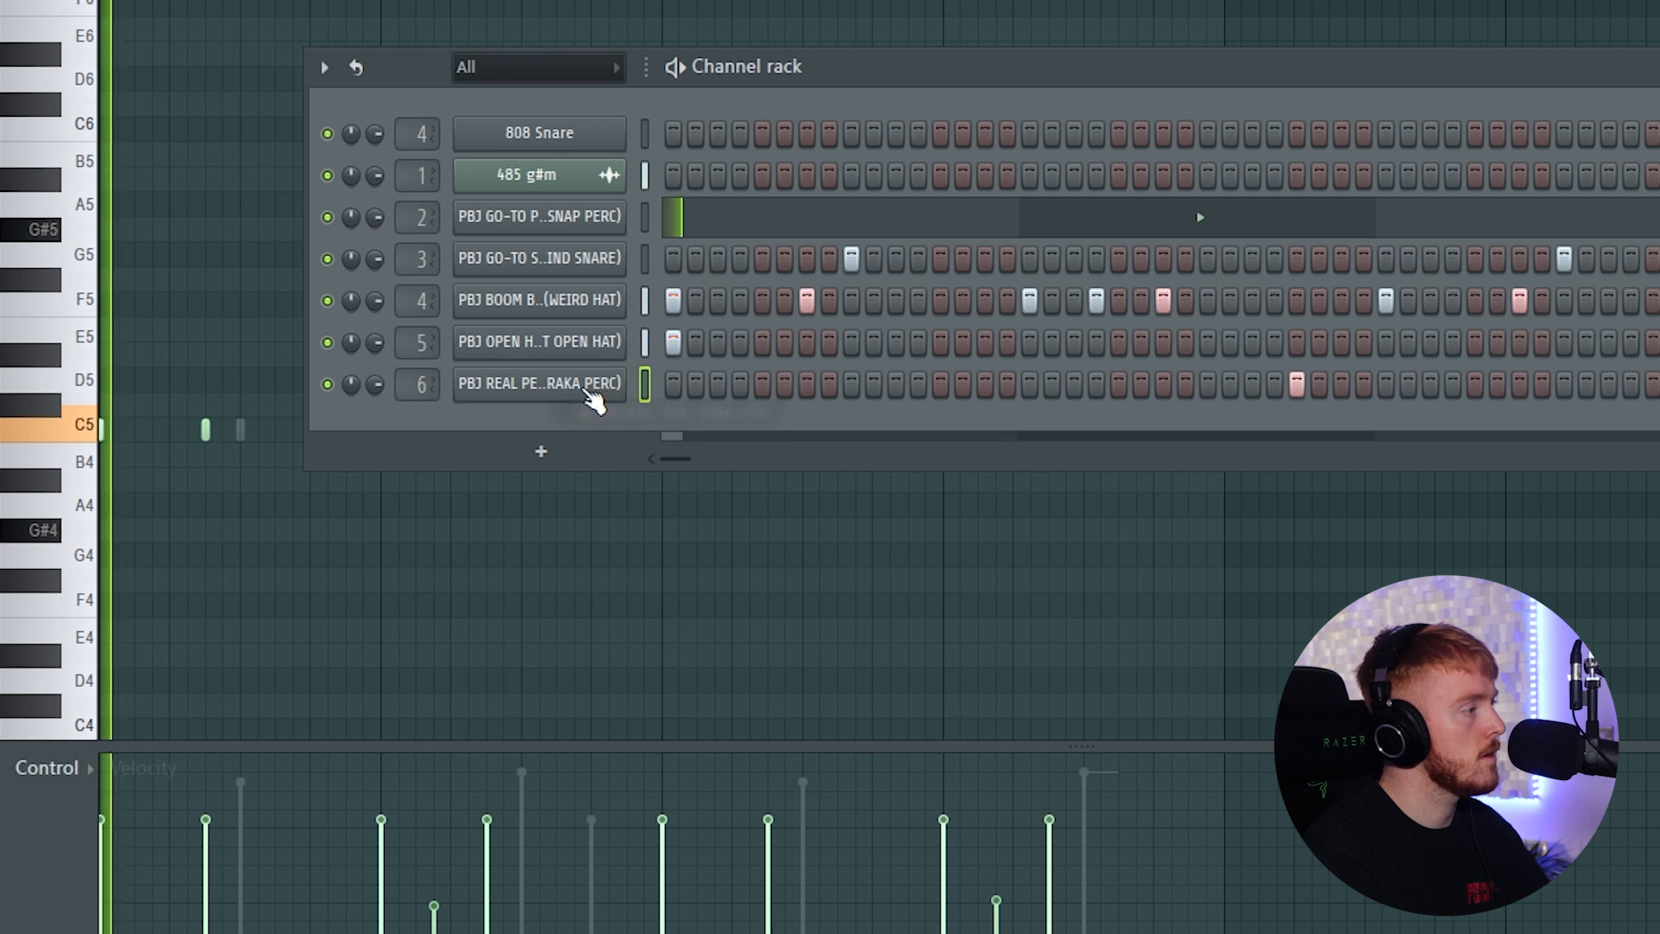
Step: Add a C5 note for the PBJ REAL perc on beat 4 of bar 4 and match its velocity to the existing note
{"action": "right_click", "coordinate": [606, 385]}
{"action": "left_click", "coordinate": [689, 385]}
{"action": "left_click", "coordinate": [1155, 429]}
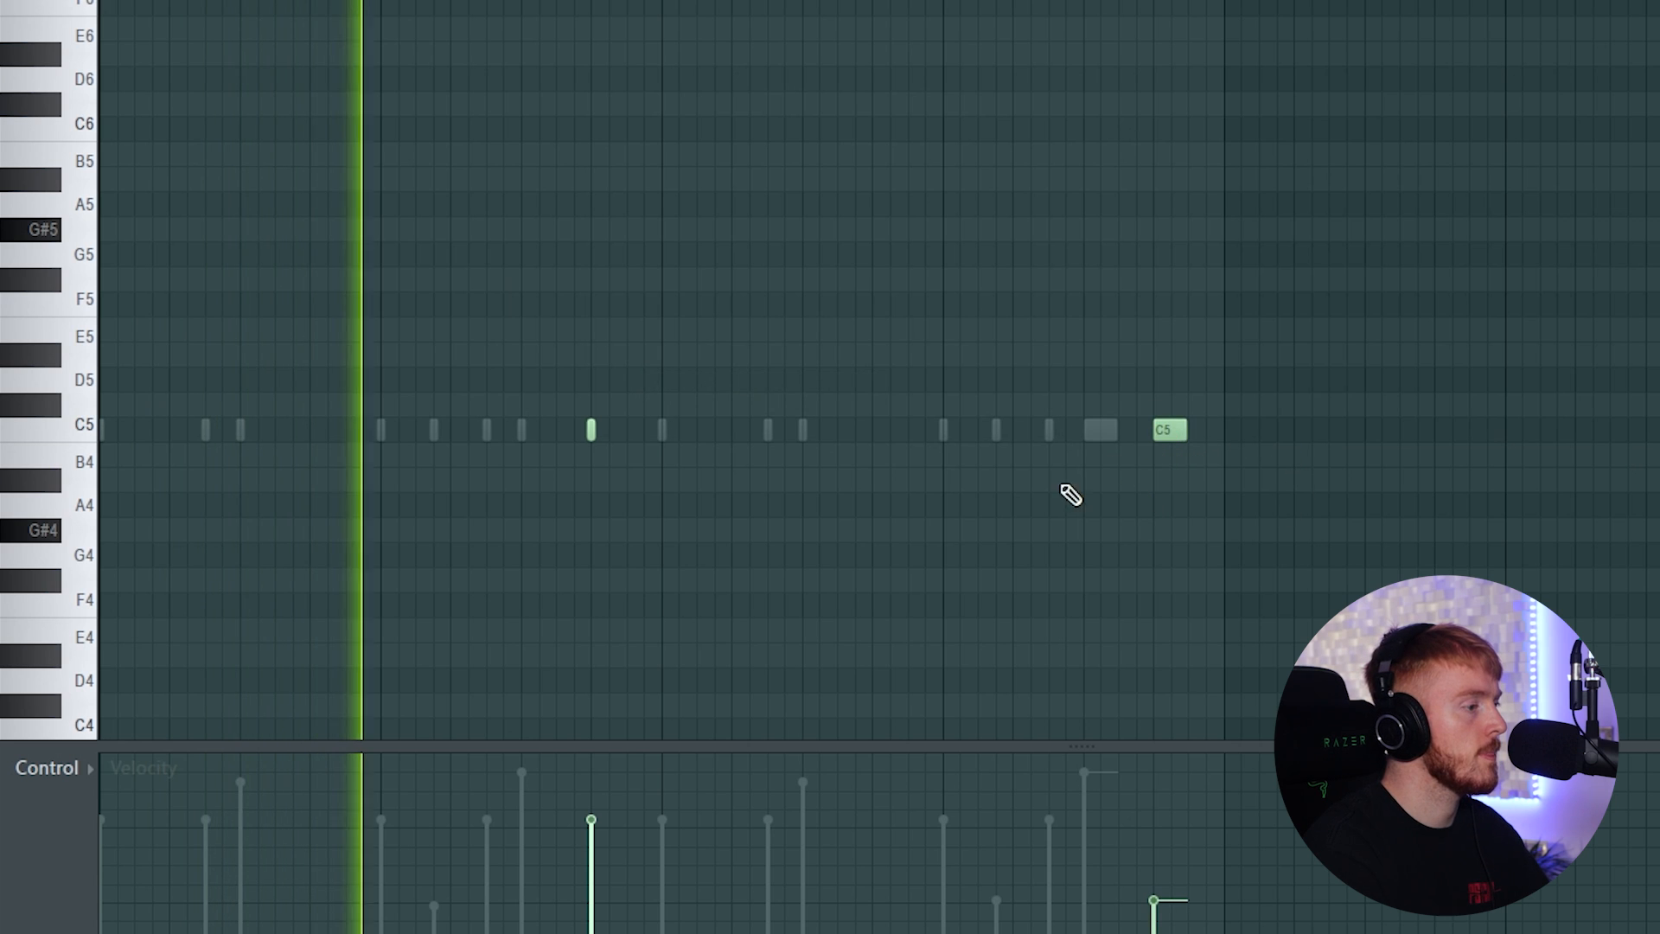
{"action": "left_click", "coordinate": [1162, 820]}
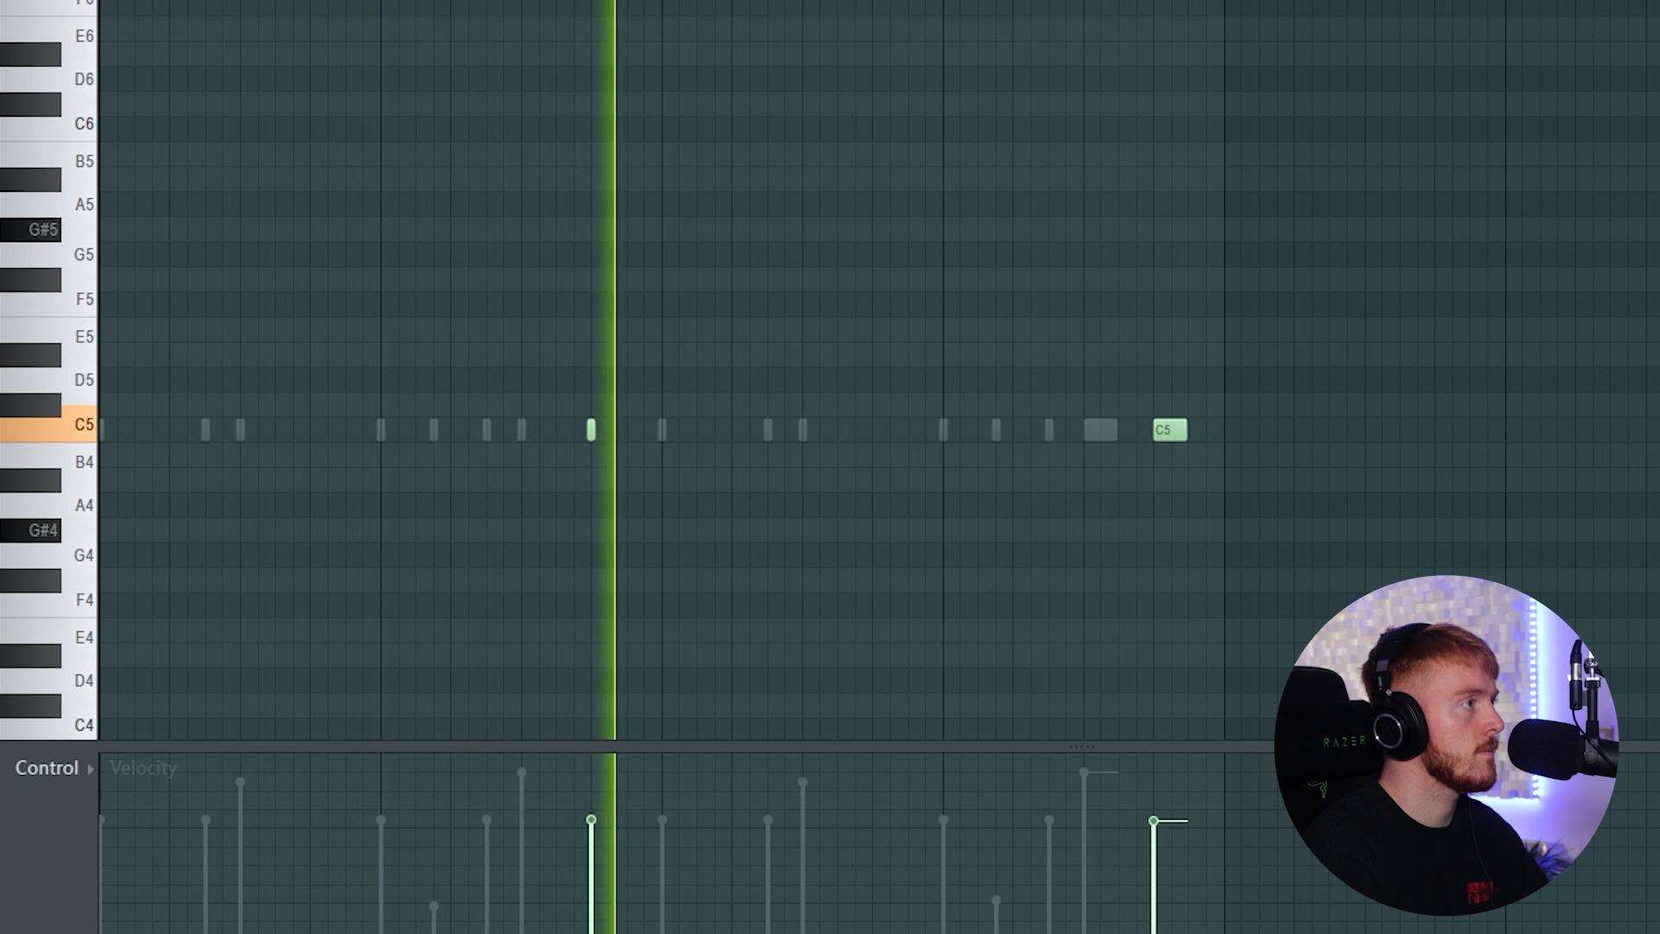
Step: Get a kick sample from the Go-To kicks folder and raise the velocity of all the kick's C5 notes
{"action": "key", "text": "F6"}
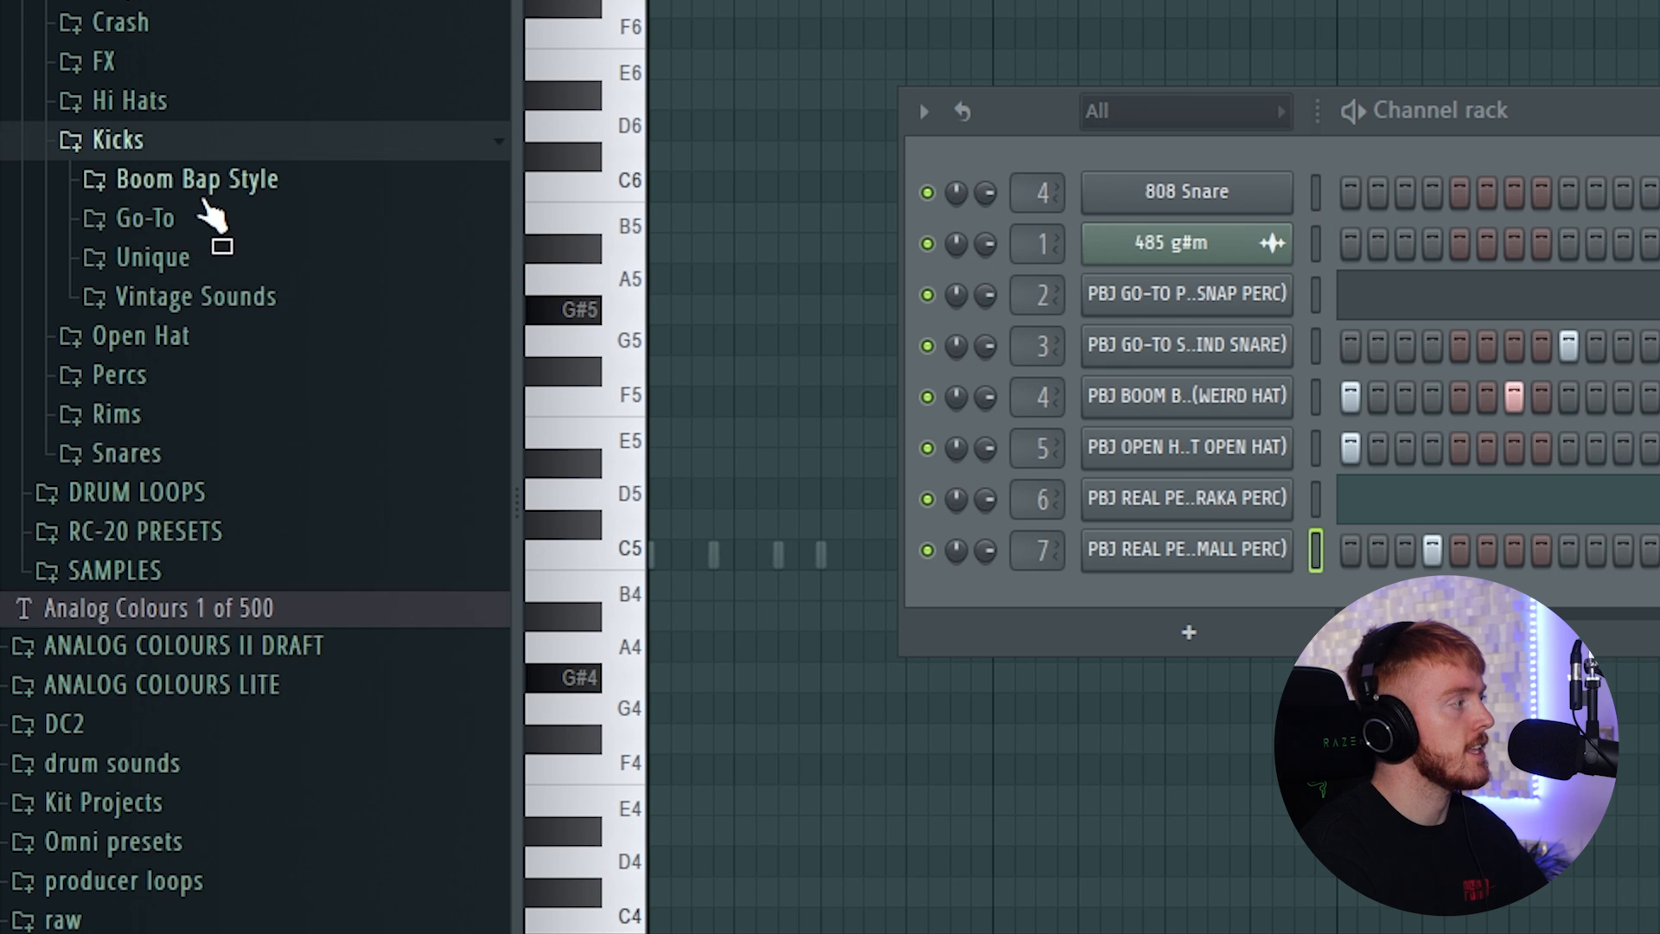
{"action": "left_click", "coordinate": [217, 222]}
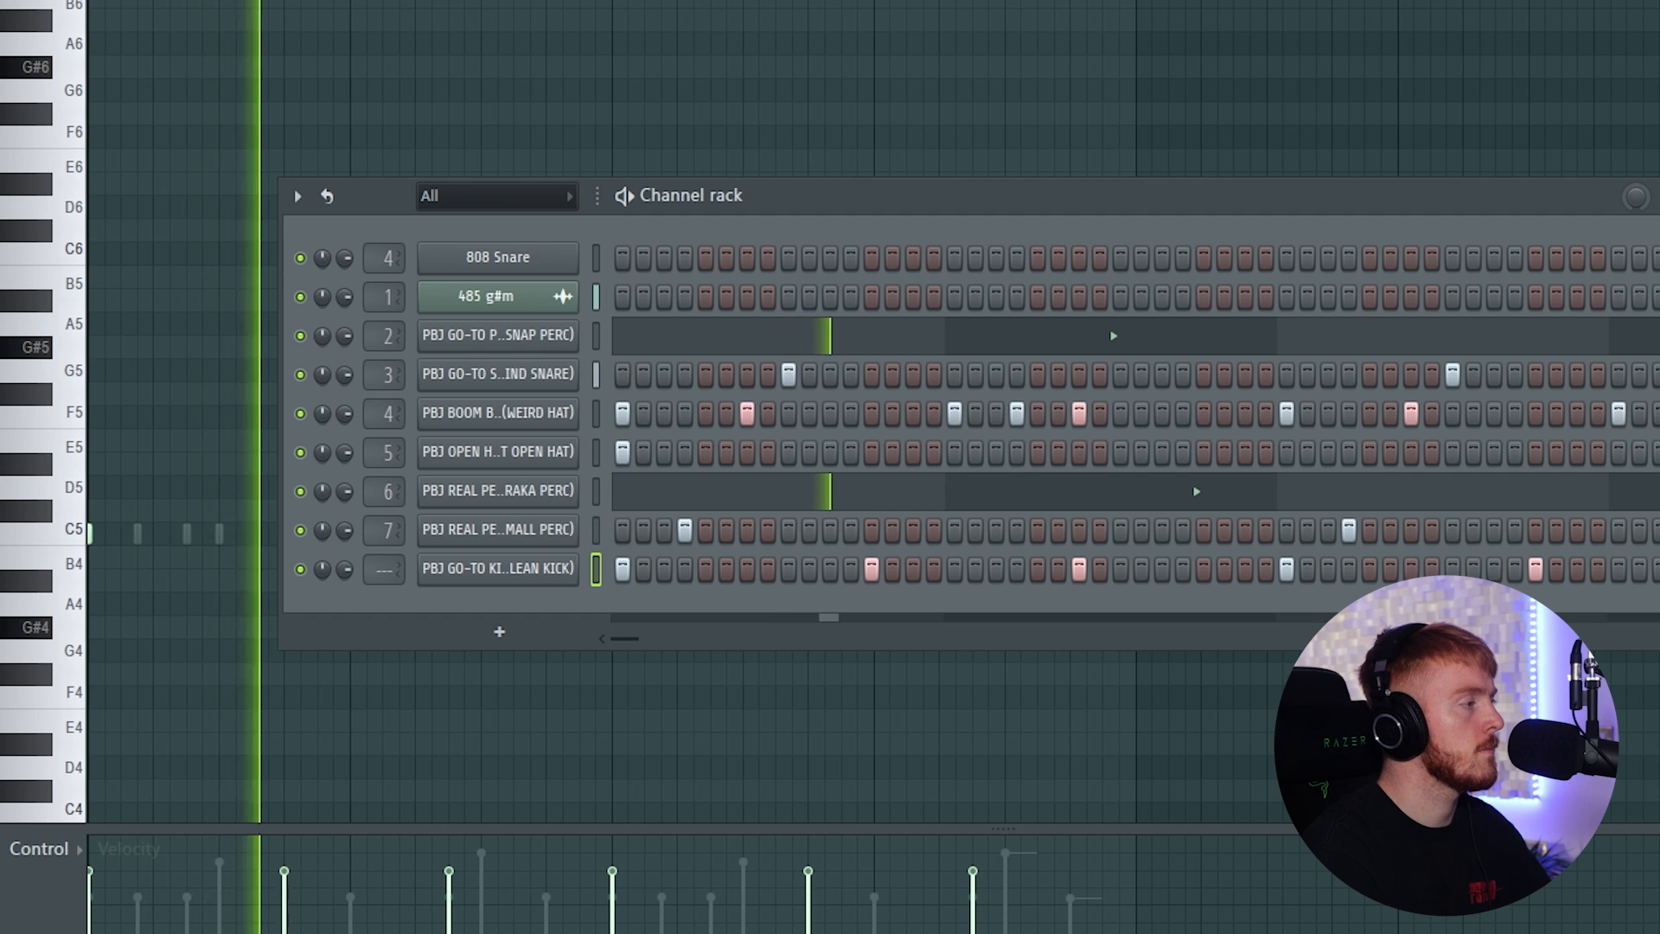
{"action": "key", "text": "F6"}
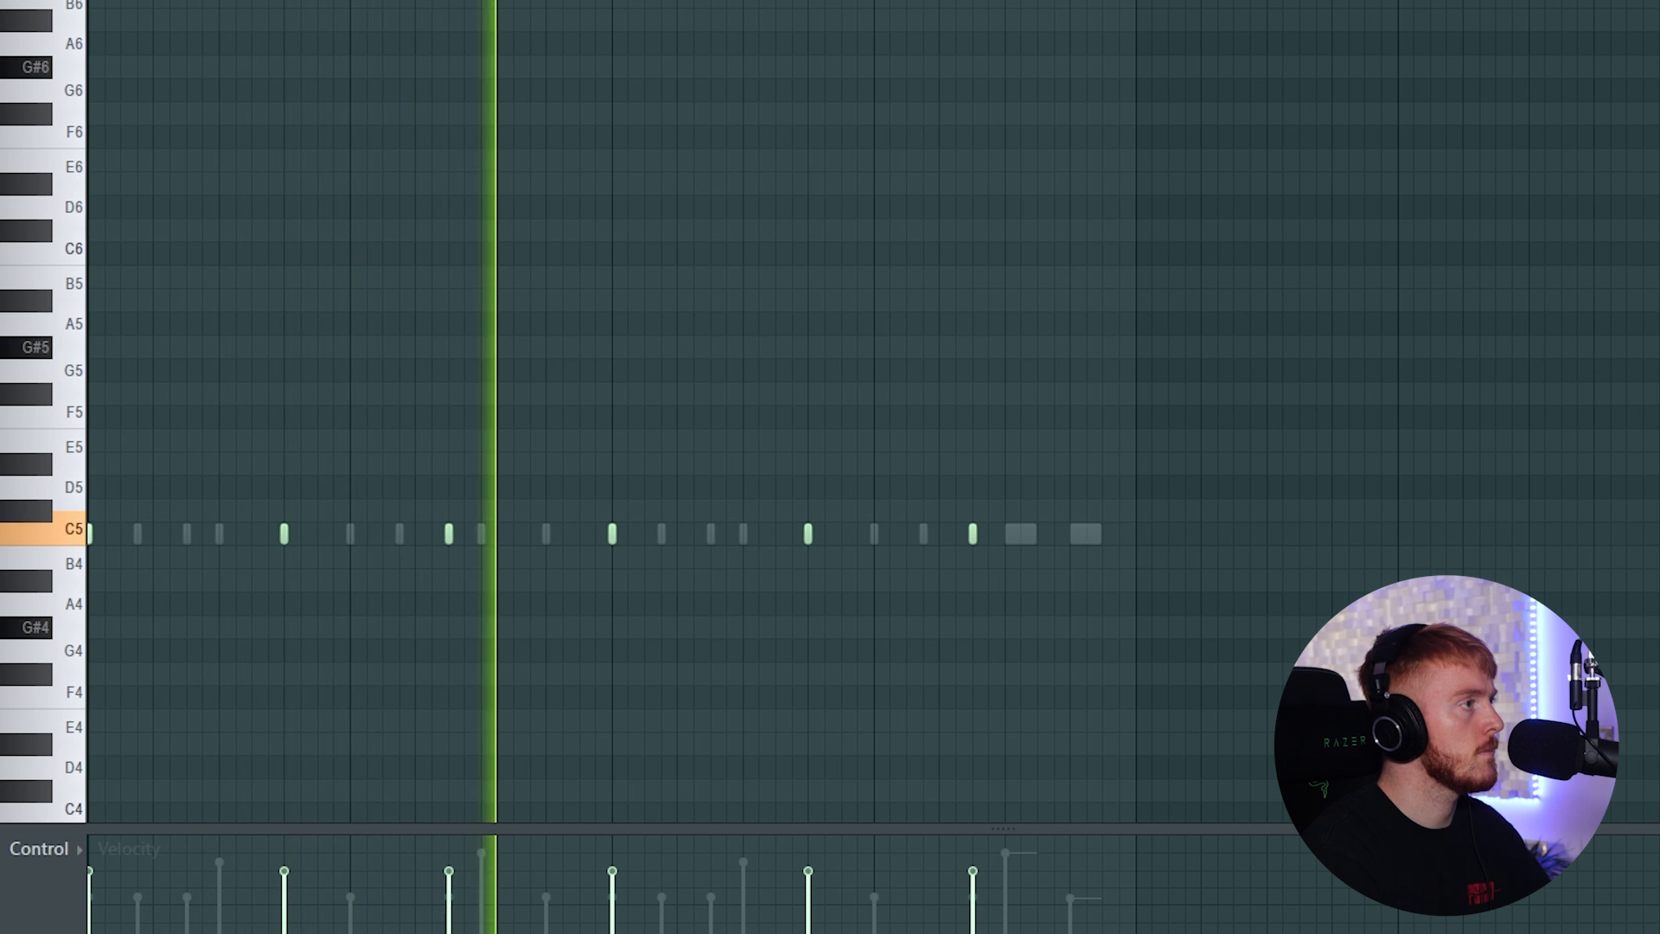
{"action": "left_click_drag", "start_coordinate": [1349, 532], "coordinate": [742, 584]}
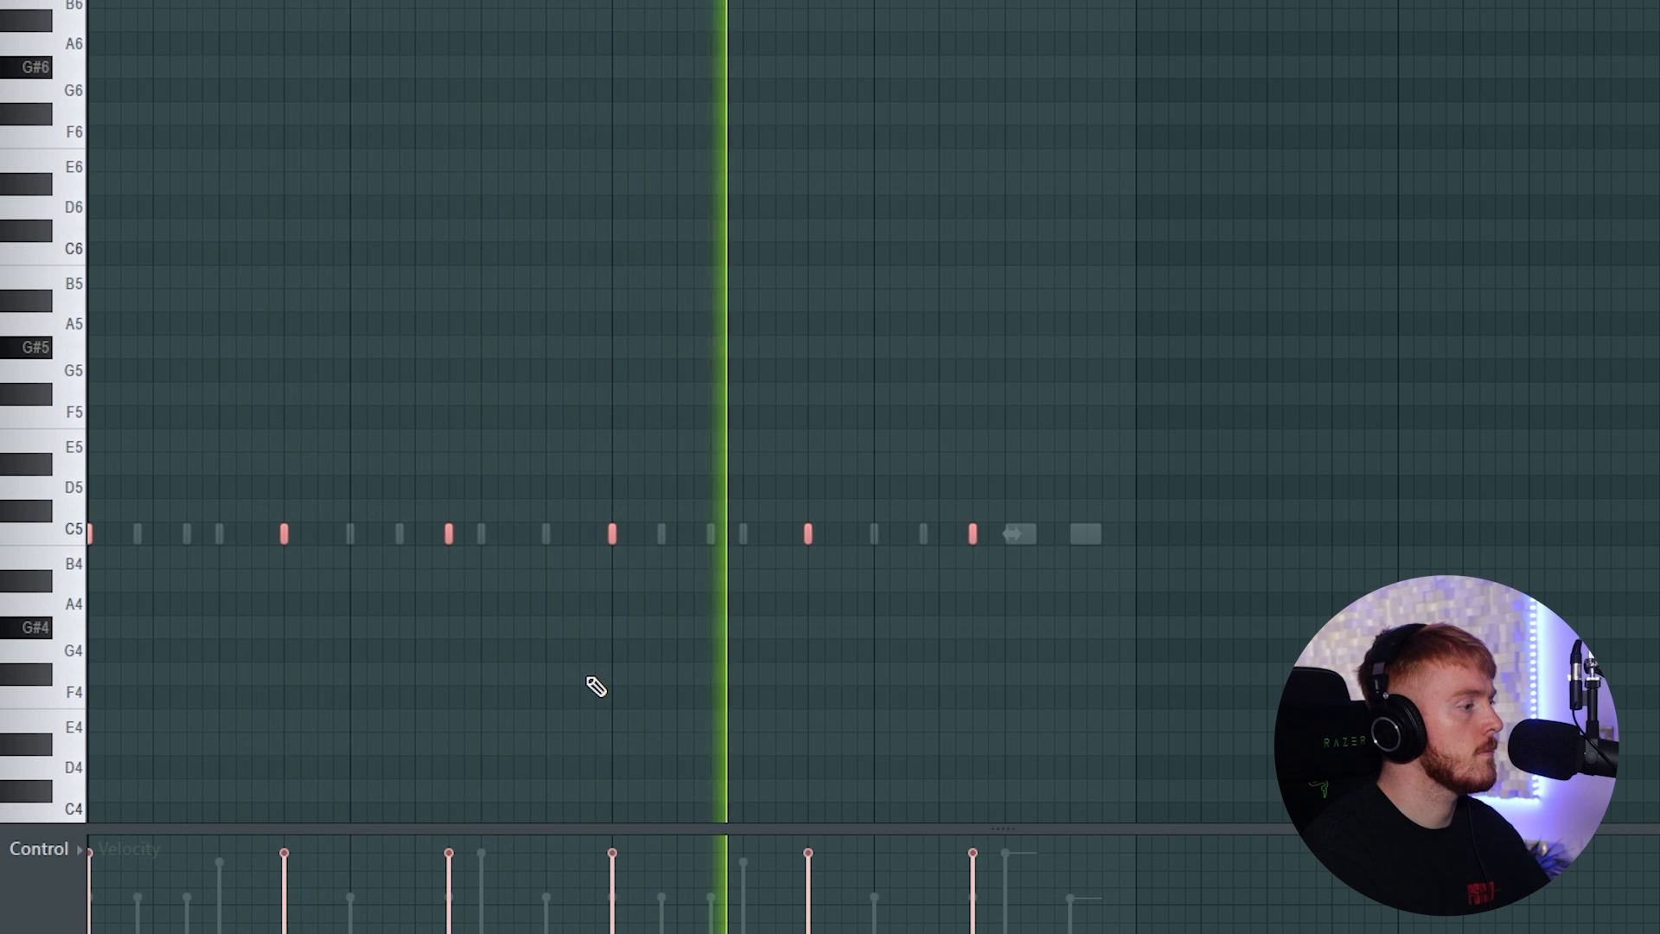
{"action": "scroll", "coordinate": [595, 685], "scroll_direction": "down", "scroll_amount": 2}
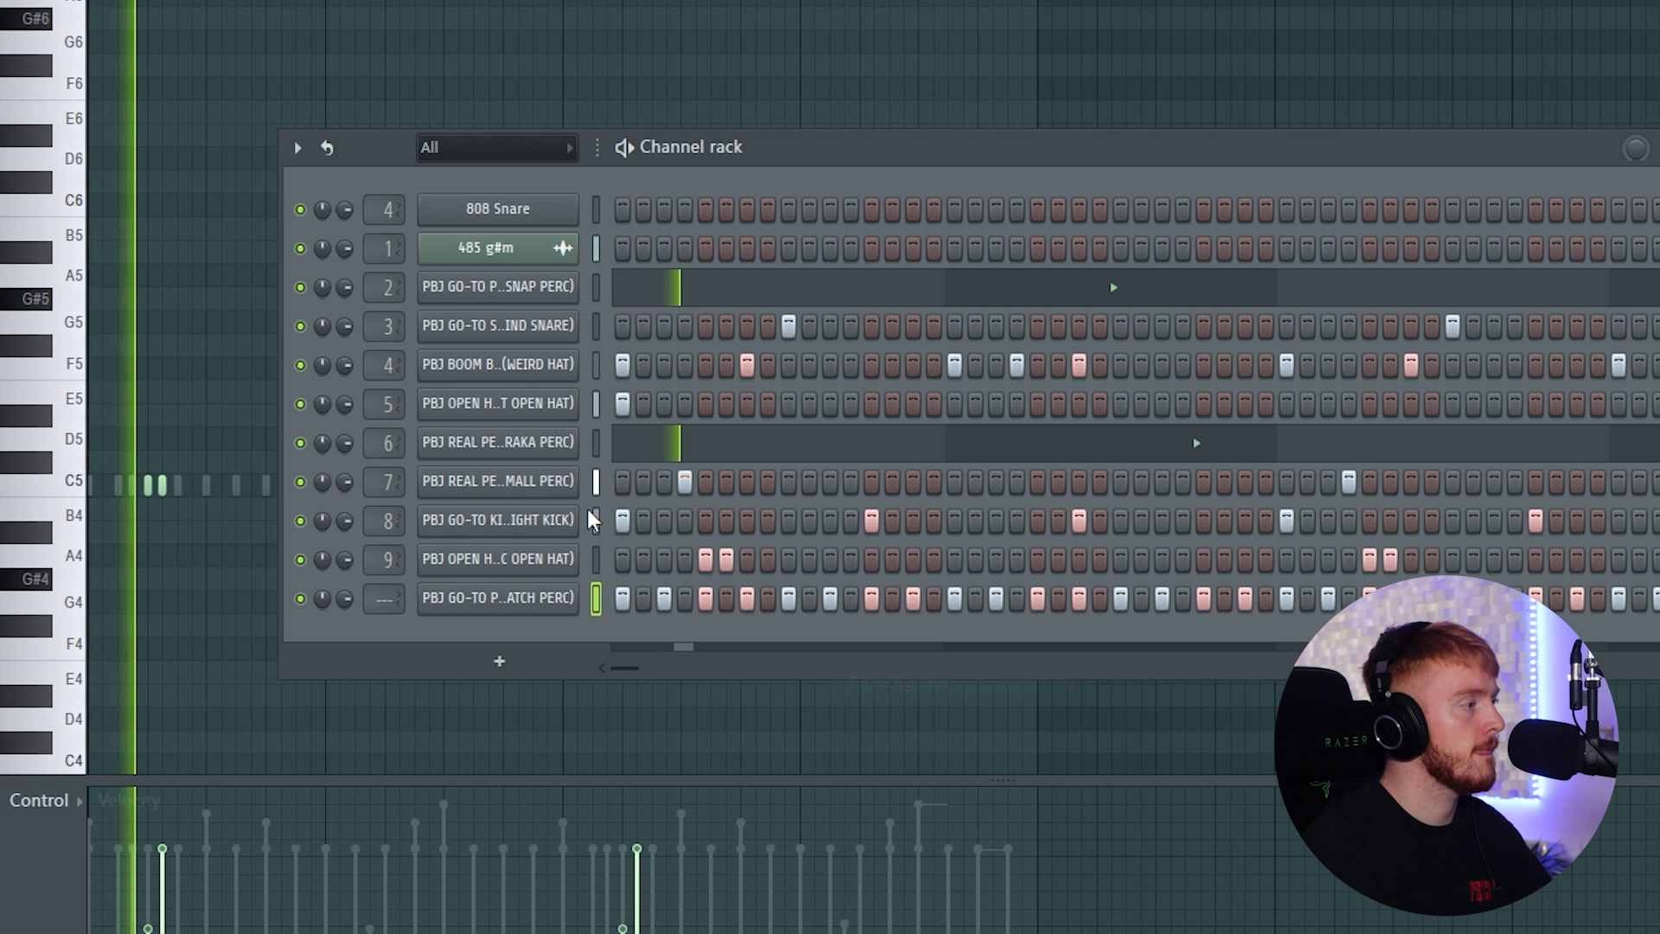
Step: Open the match perc's C5 notes in the piano roll and randomize their velocities
{"action": "right_click", "coordinate": [570, 598]}
{"action": "left_click", "coordinate": [633, 601]}
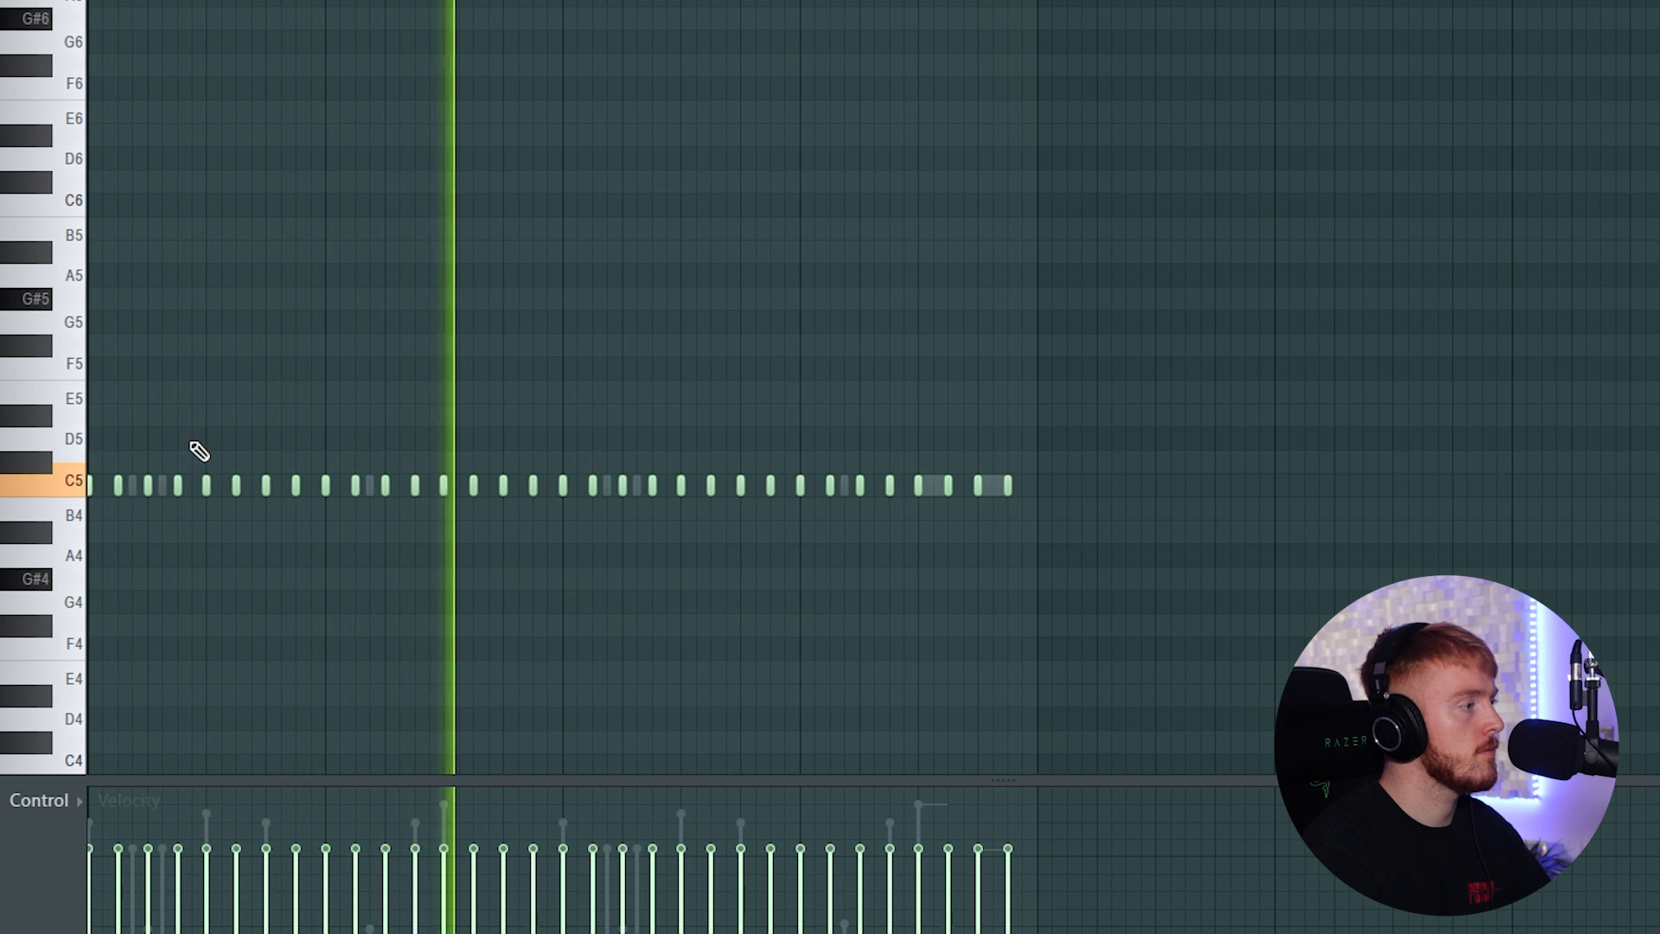
{"action": "key", "text": "alt+r"}
{"action": "left_click", "coordinate": [1187, 537]}
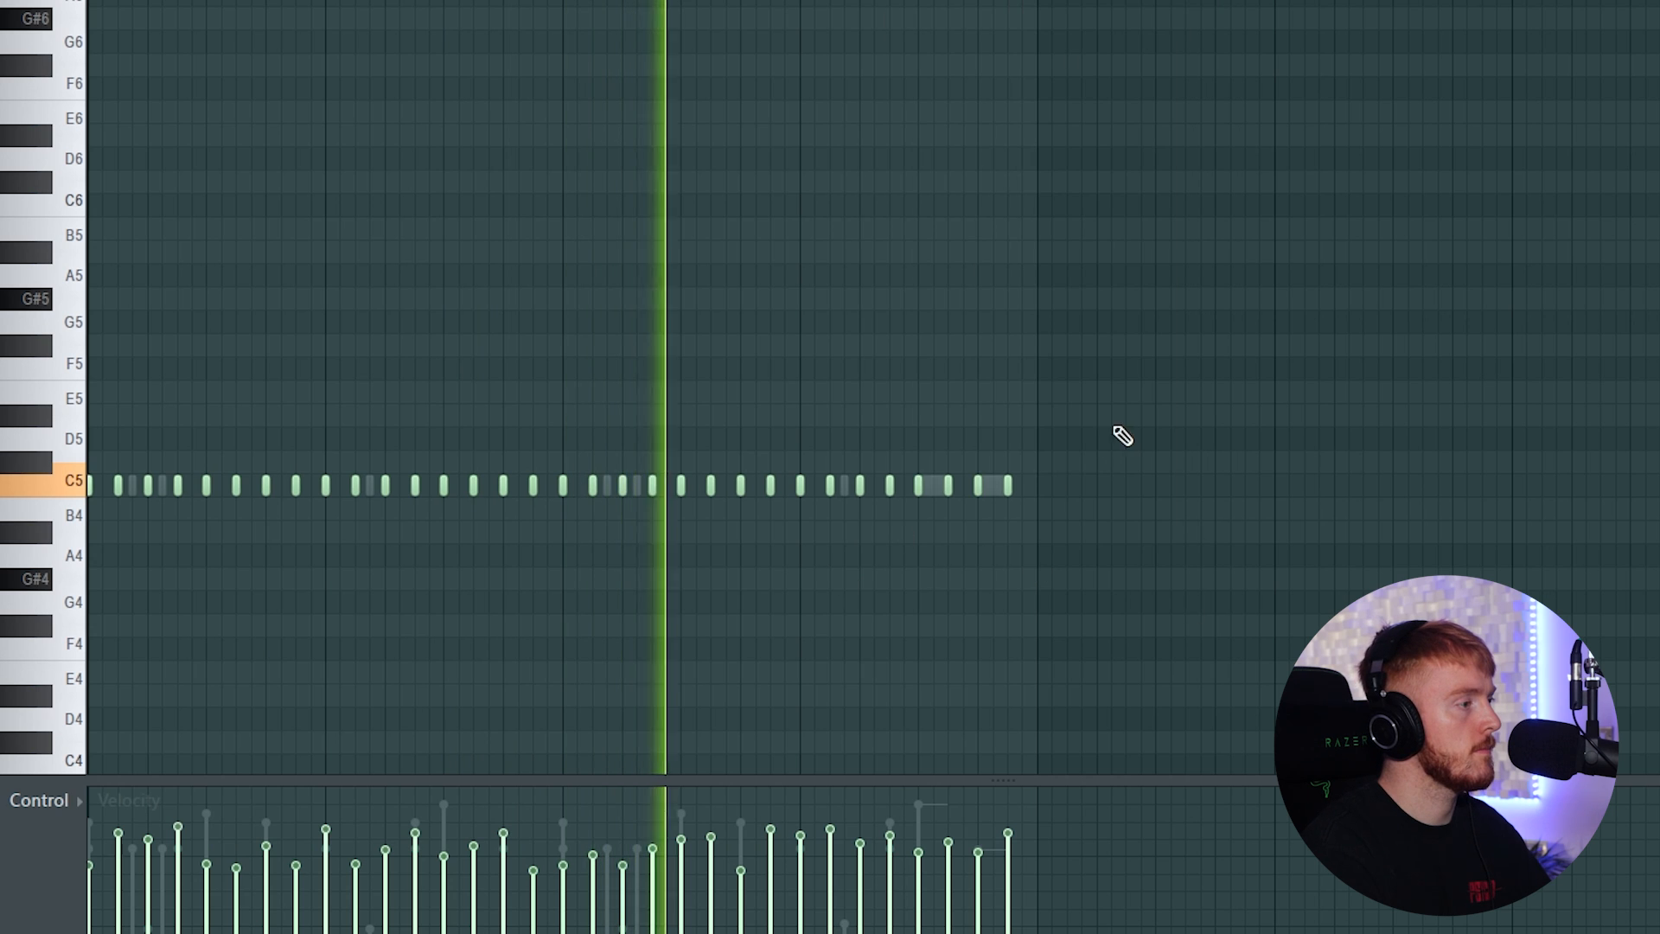
{"action": "key", "text": "ctrl+a"}
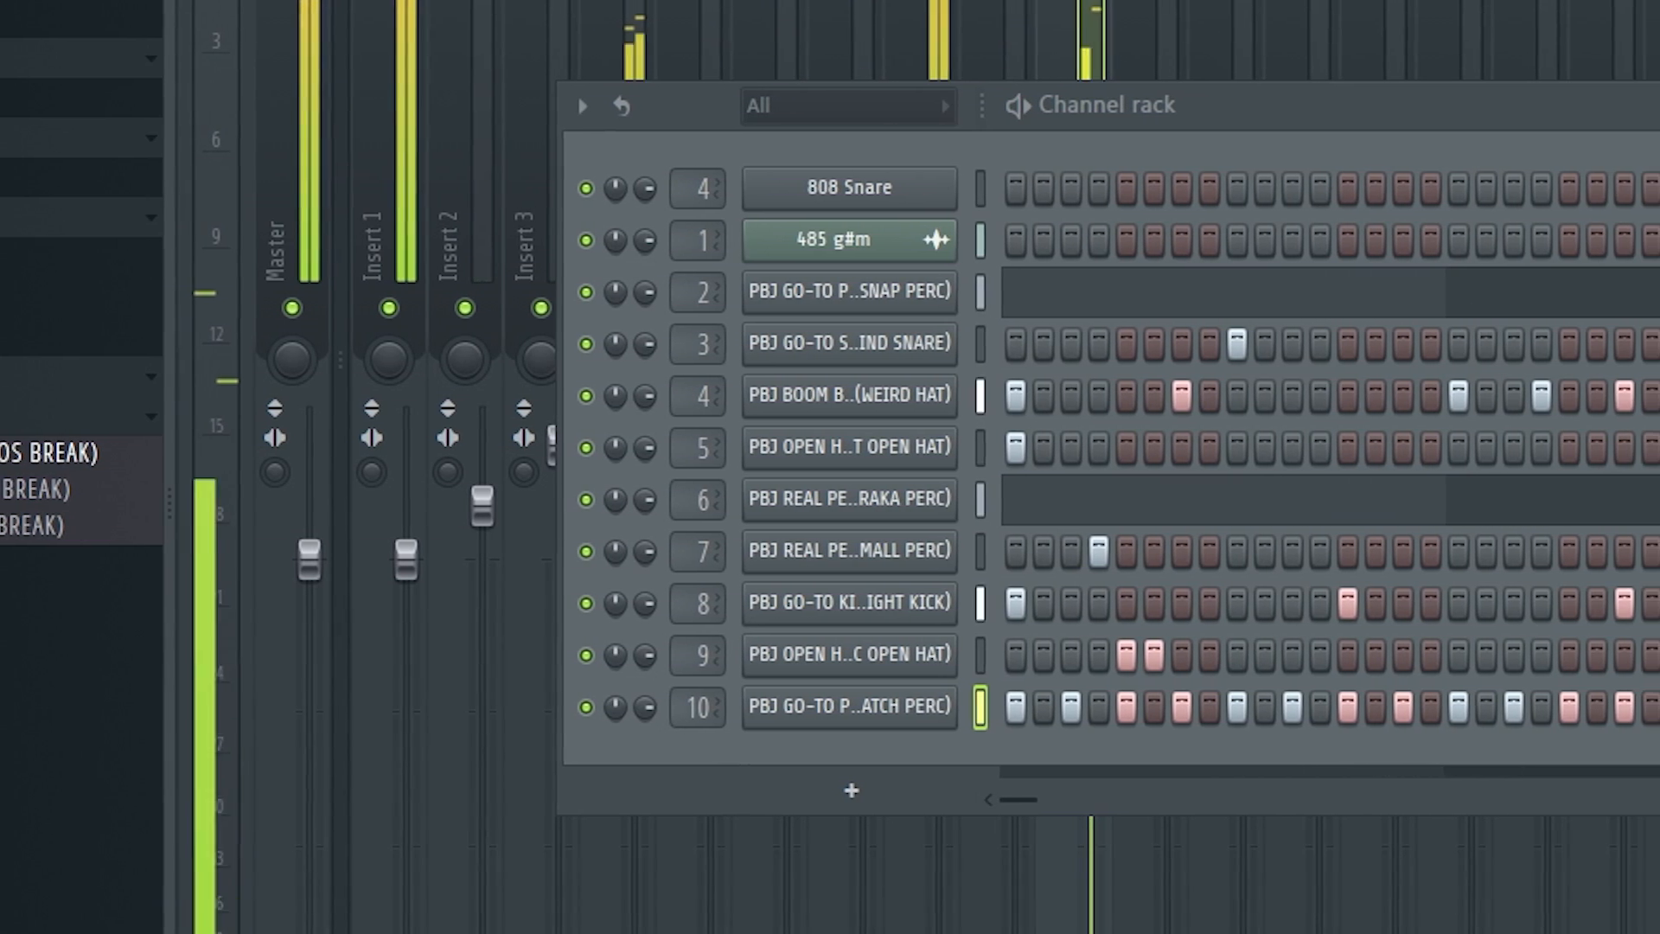
Step: Add the PBJ DRUM BREAK (CHAOS BREAK) sample below the match perc channel and split Pattern 1 by channel
{"action": "left_click_drag", "start_coordinate": [9, 453], "coordinate": [915, 745]}
{"action": "left_click_drag", "start_coordinate": [769, 745], "coordinate": [830, 778]}
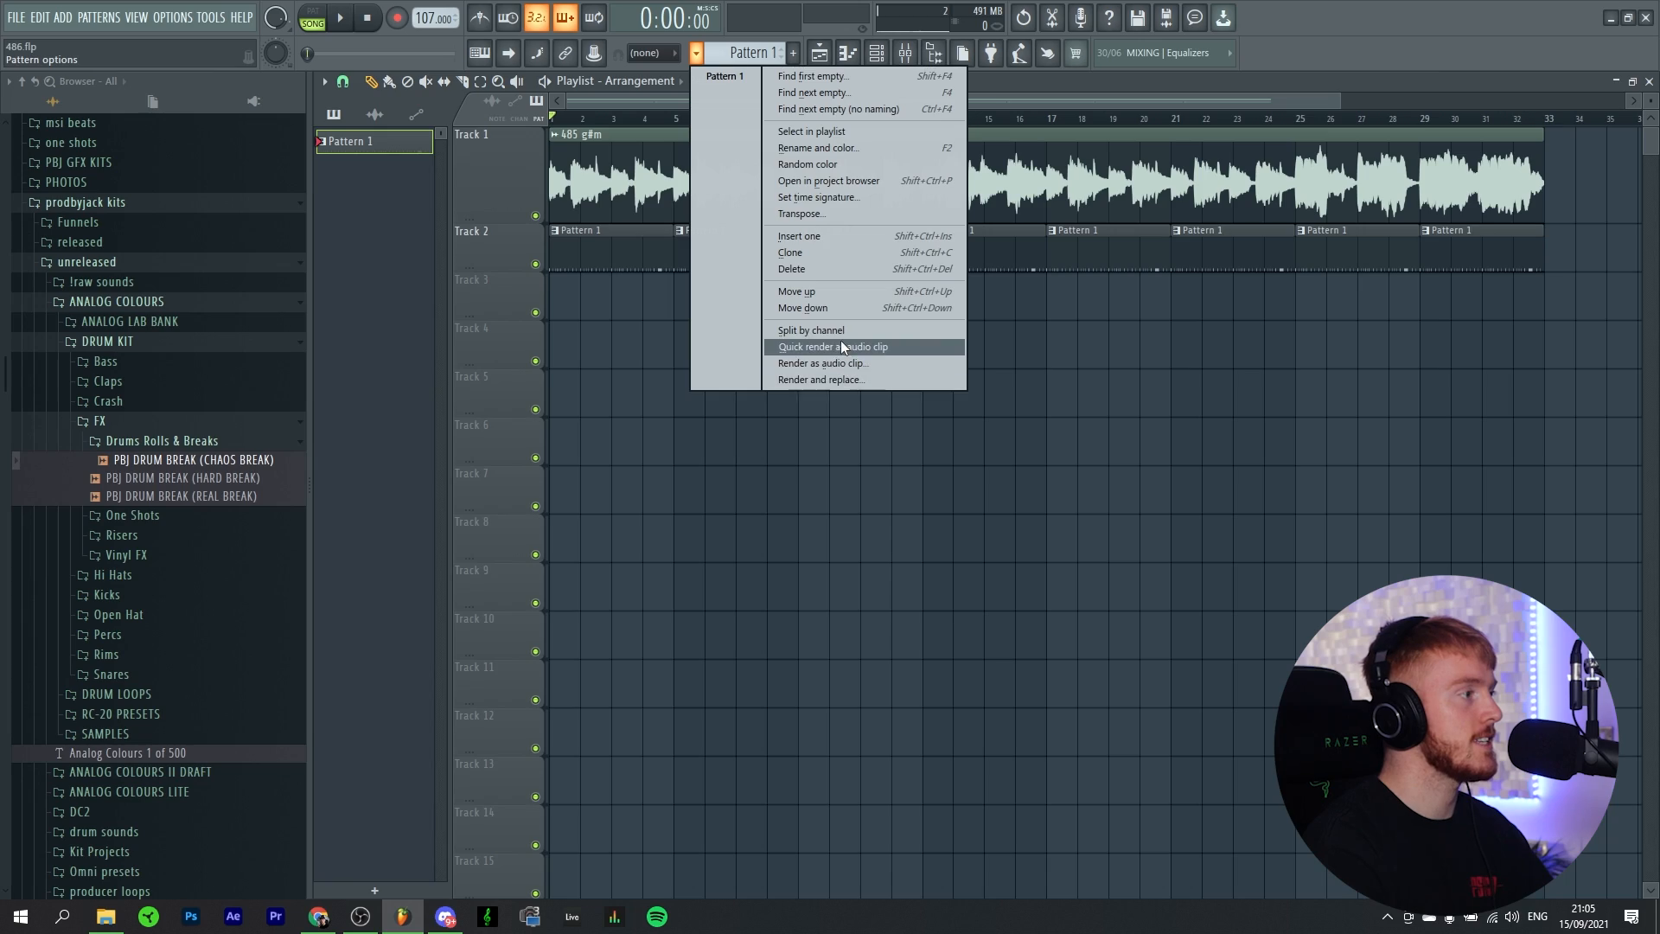
{"action": "left_click", "coordinate": [841, 339]}
Step: Load ValhallaVintageVerb in the first effect slot of mixer Insert 21, and select Insert 2
{"action": "key", "text": "F9"}
{"action": "left_click", "coordinate": [1548, 136]}
{"action": "mouse_move", "coordinate": [1553, 156]}
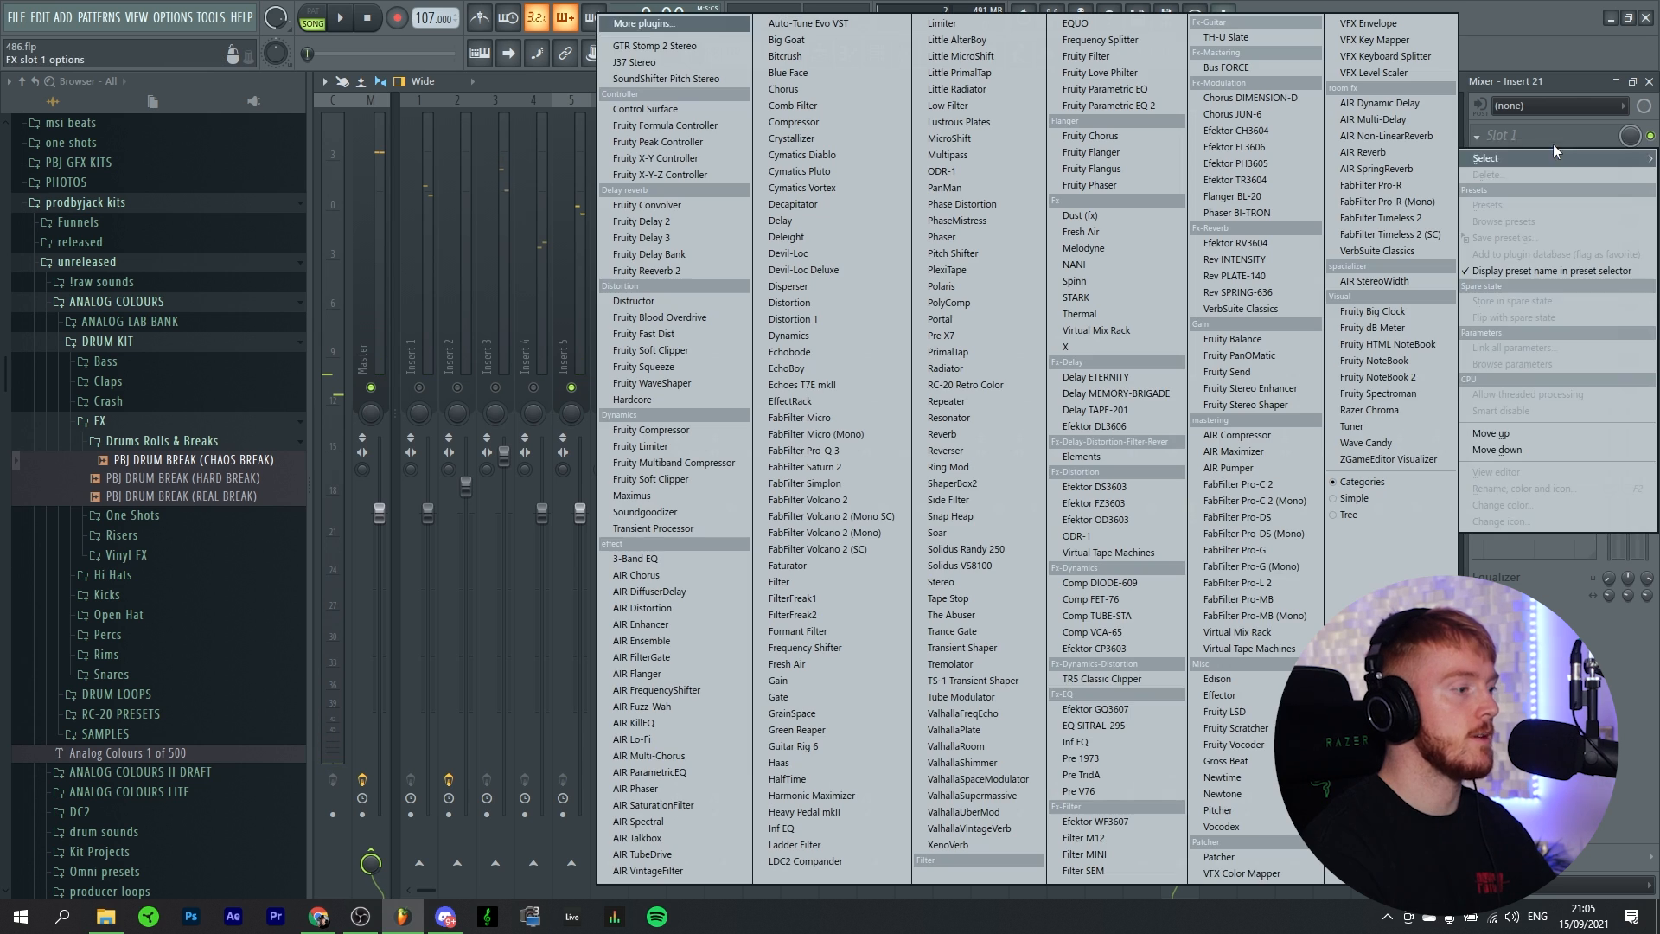
{"action": "left_click", "coordinate": [973, 828]}
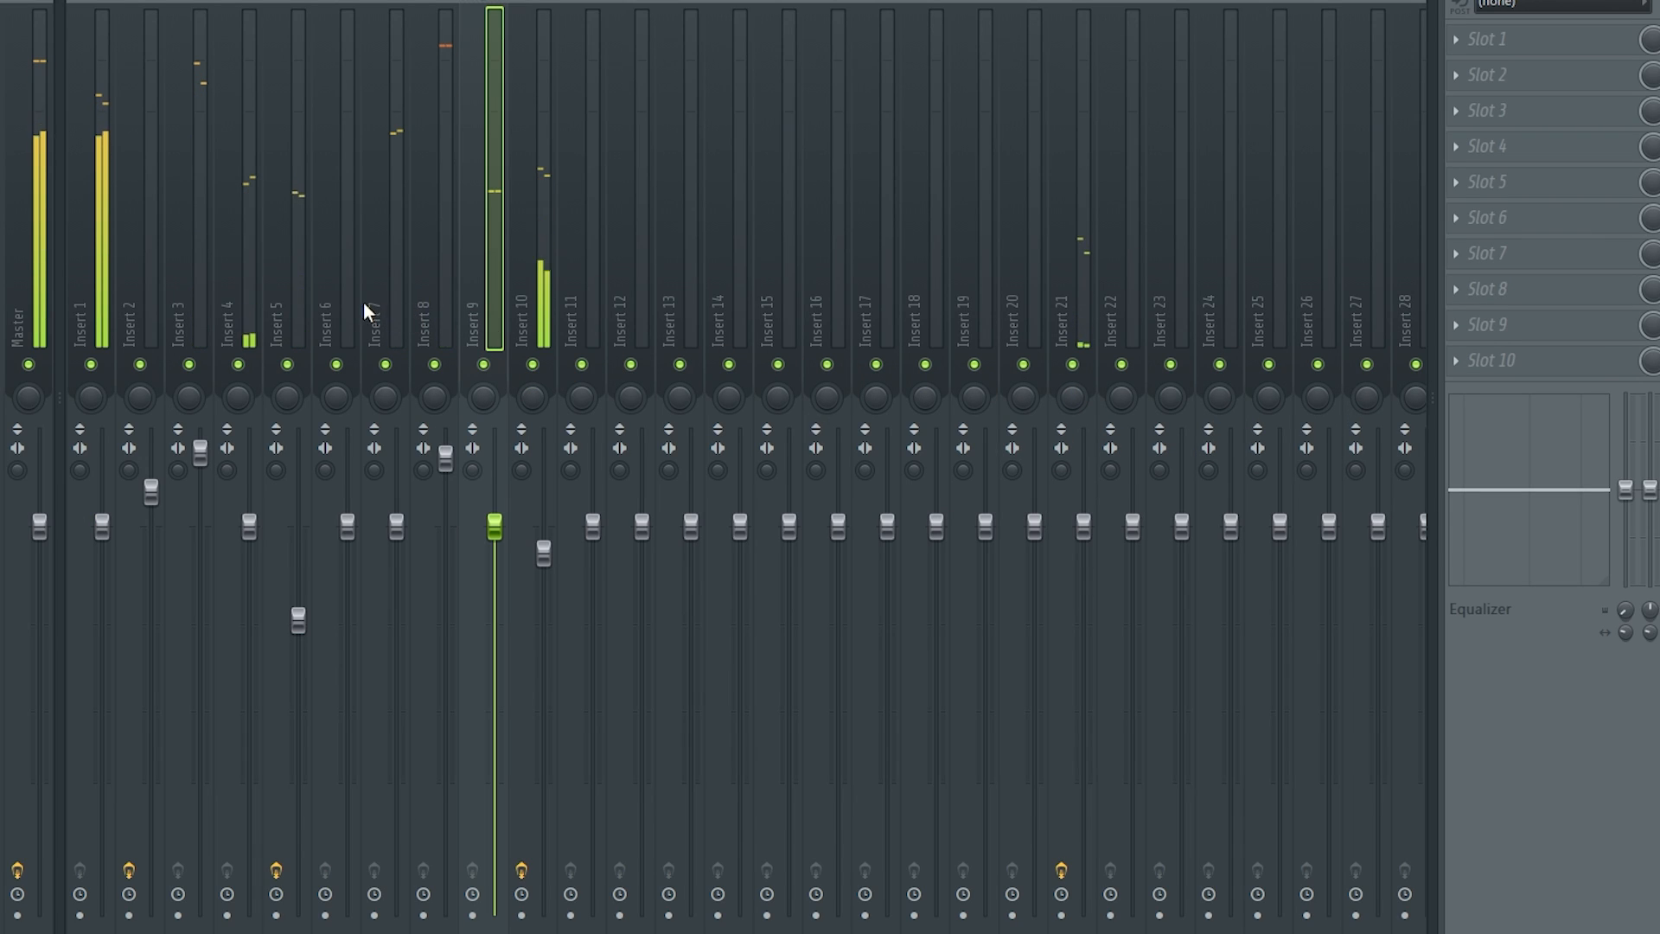
{"action": "left_click", "coordinate": [151, 260]}
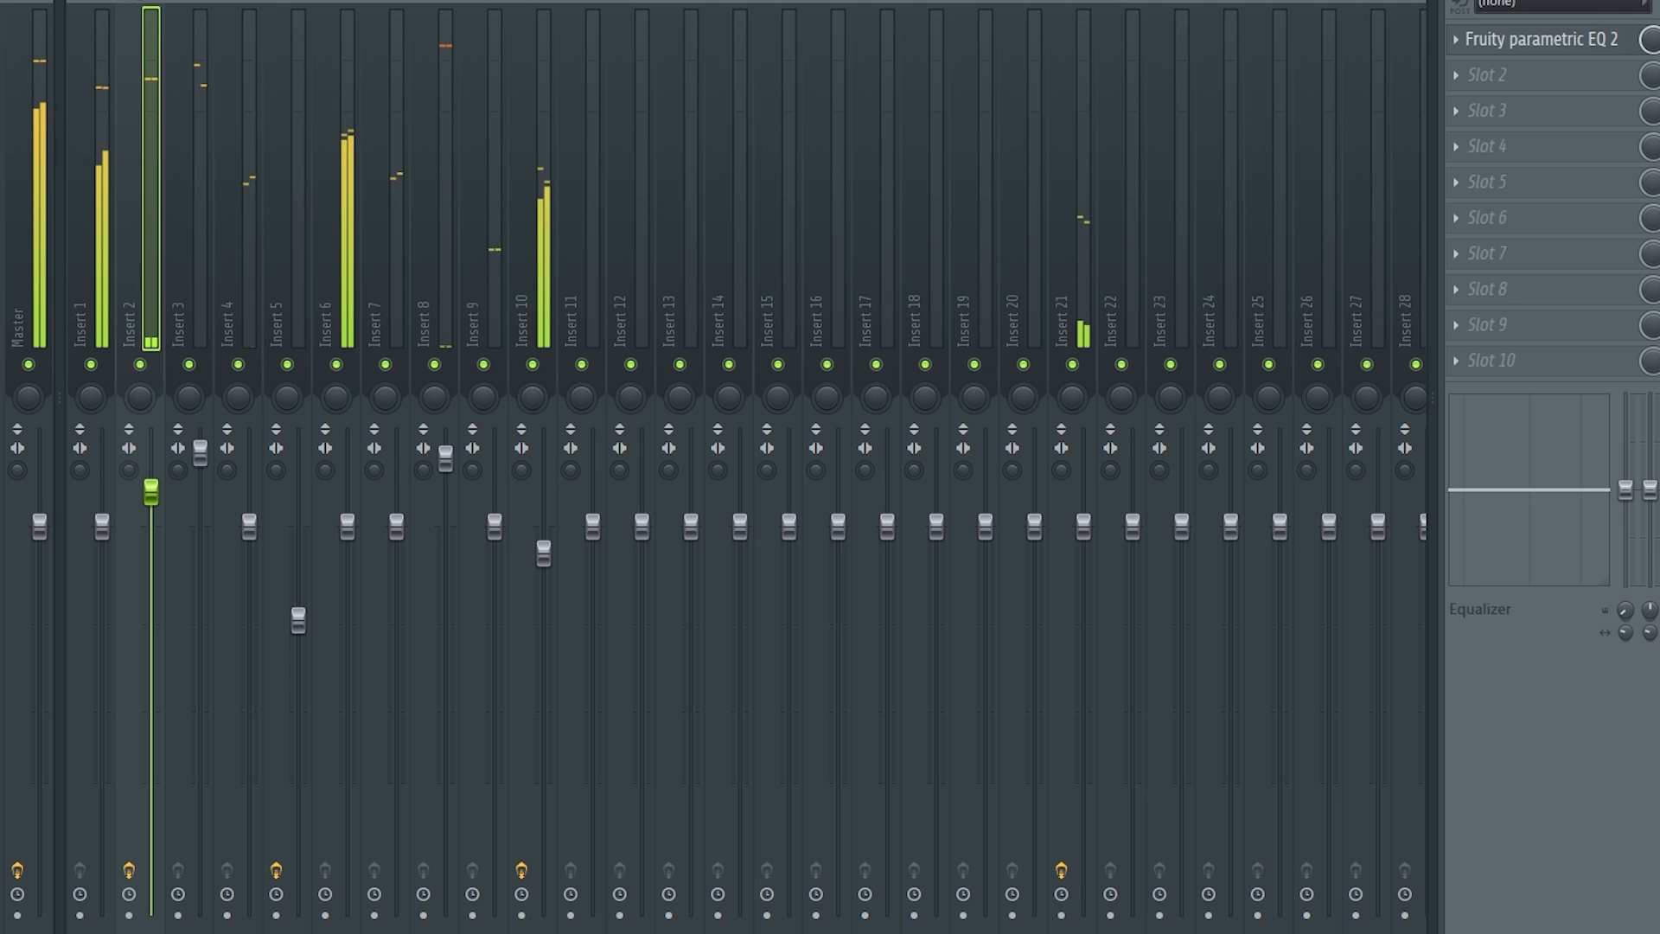
Step: Open the match perc clip's notes and delete the C5 note on beat 3 of each of the four bars
{"action": "key", "text": "F6"}
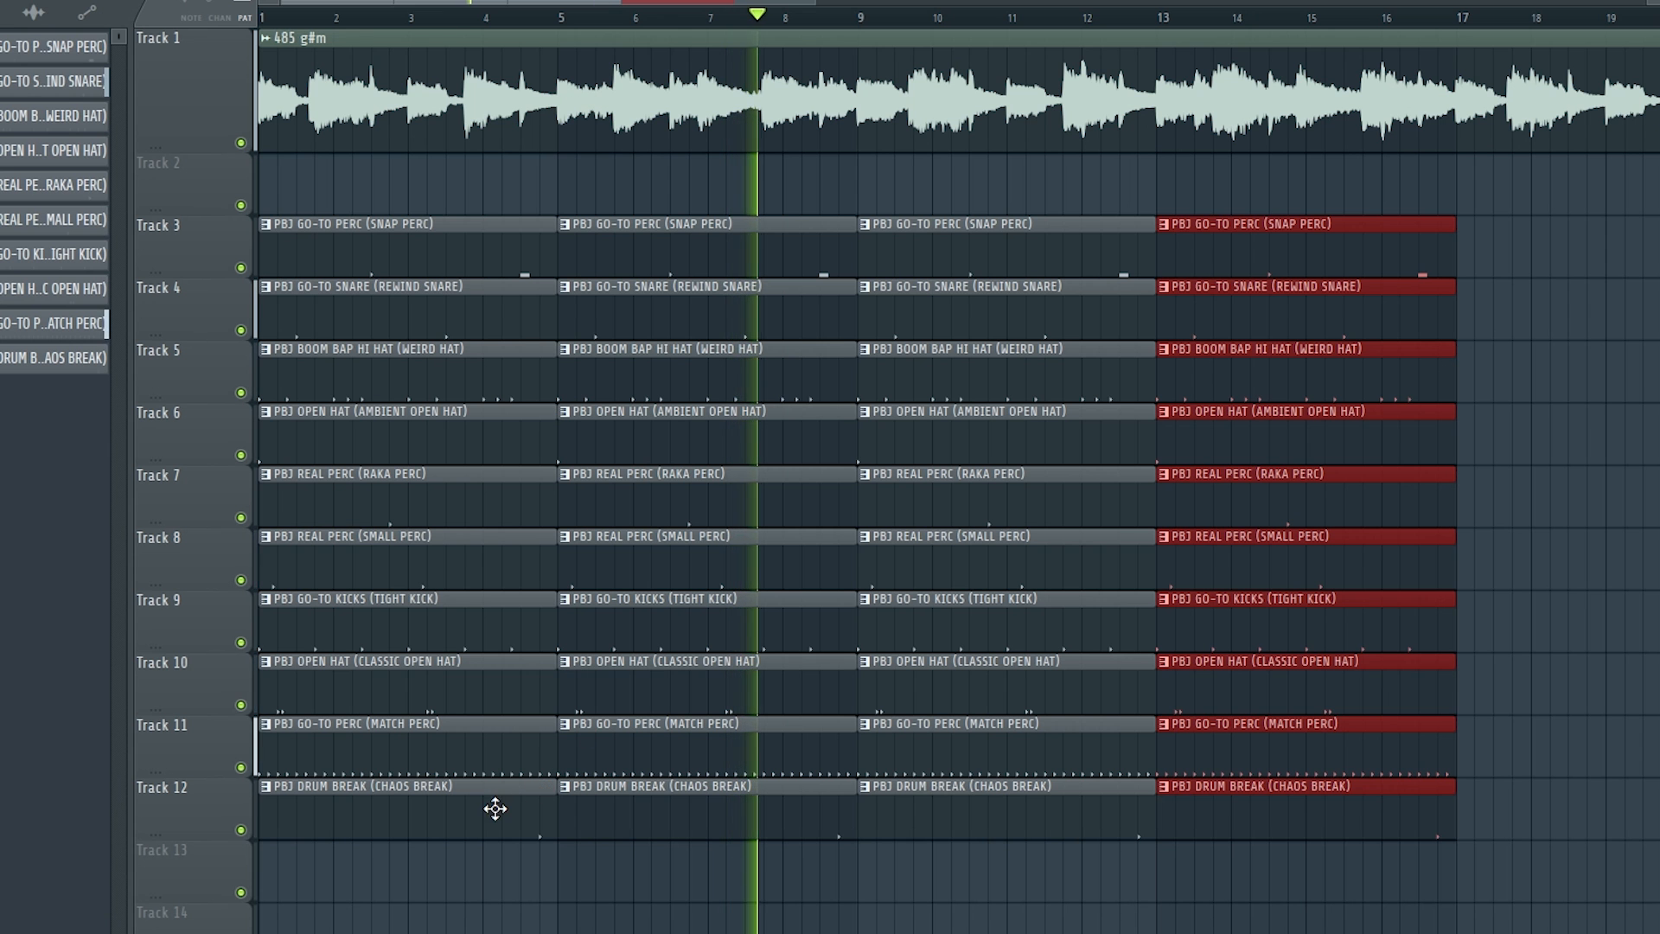
{"action": "double_click", "coordinate": [496, 809]}
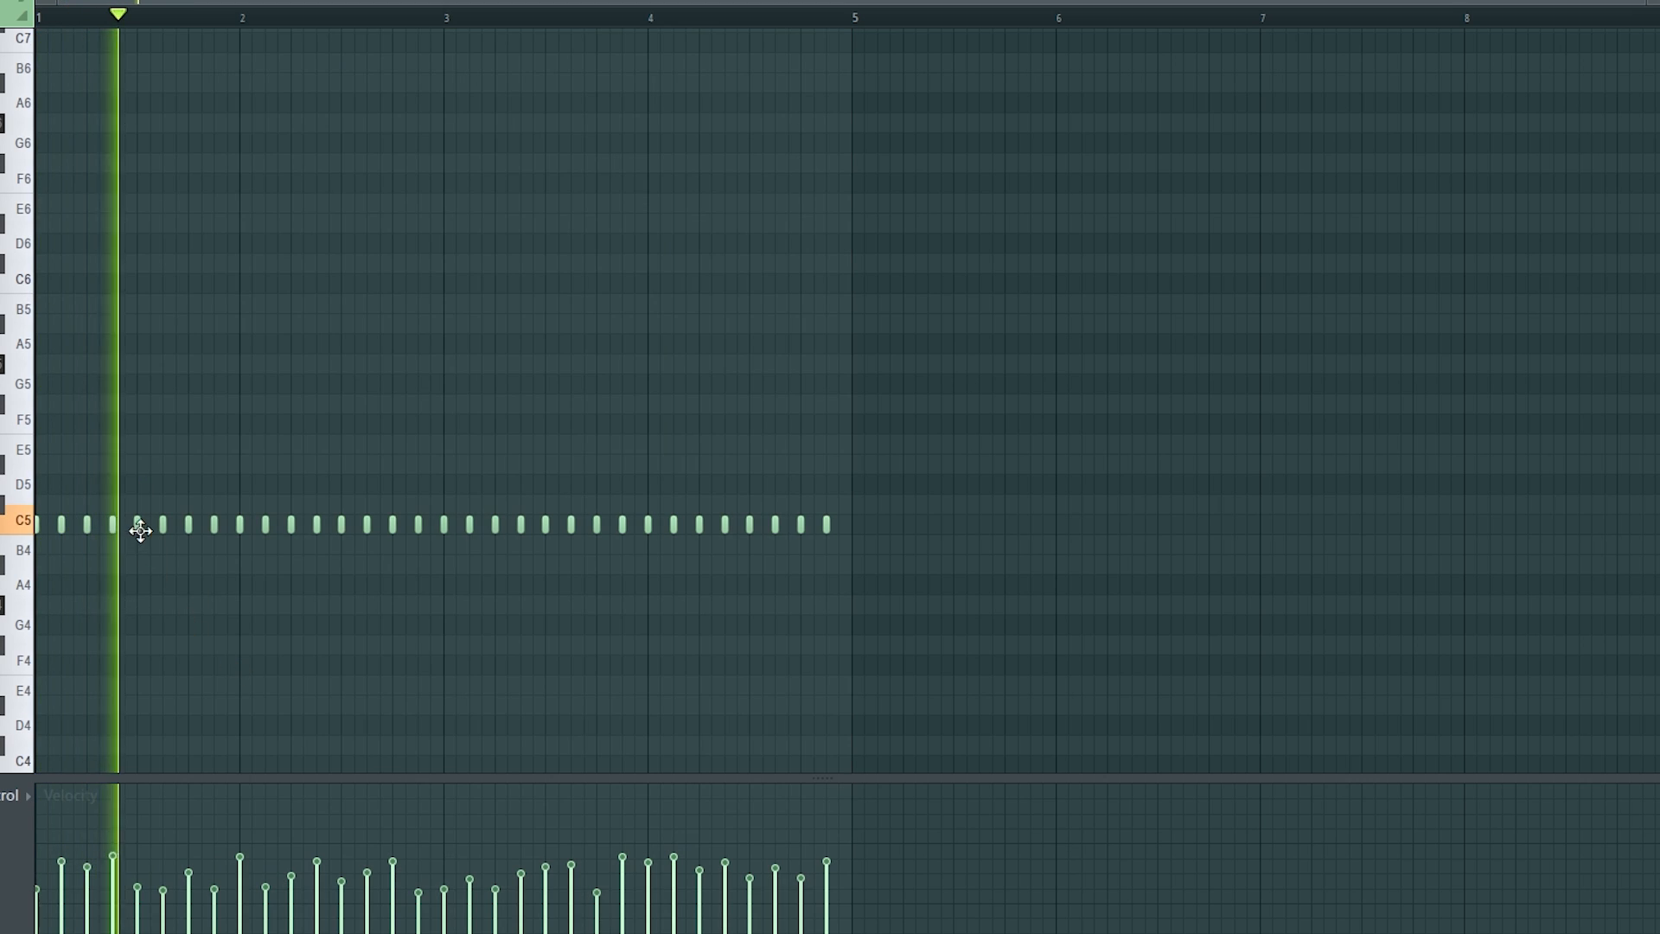
{"action": "right_click", "coordinate": [340, 526]}
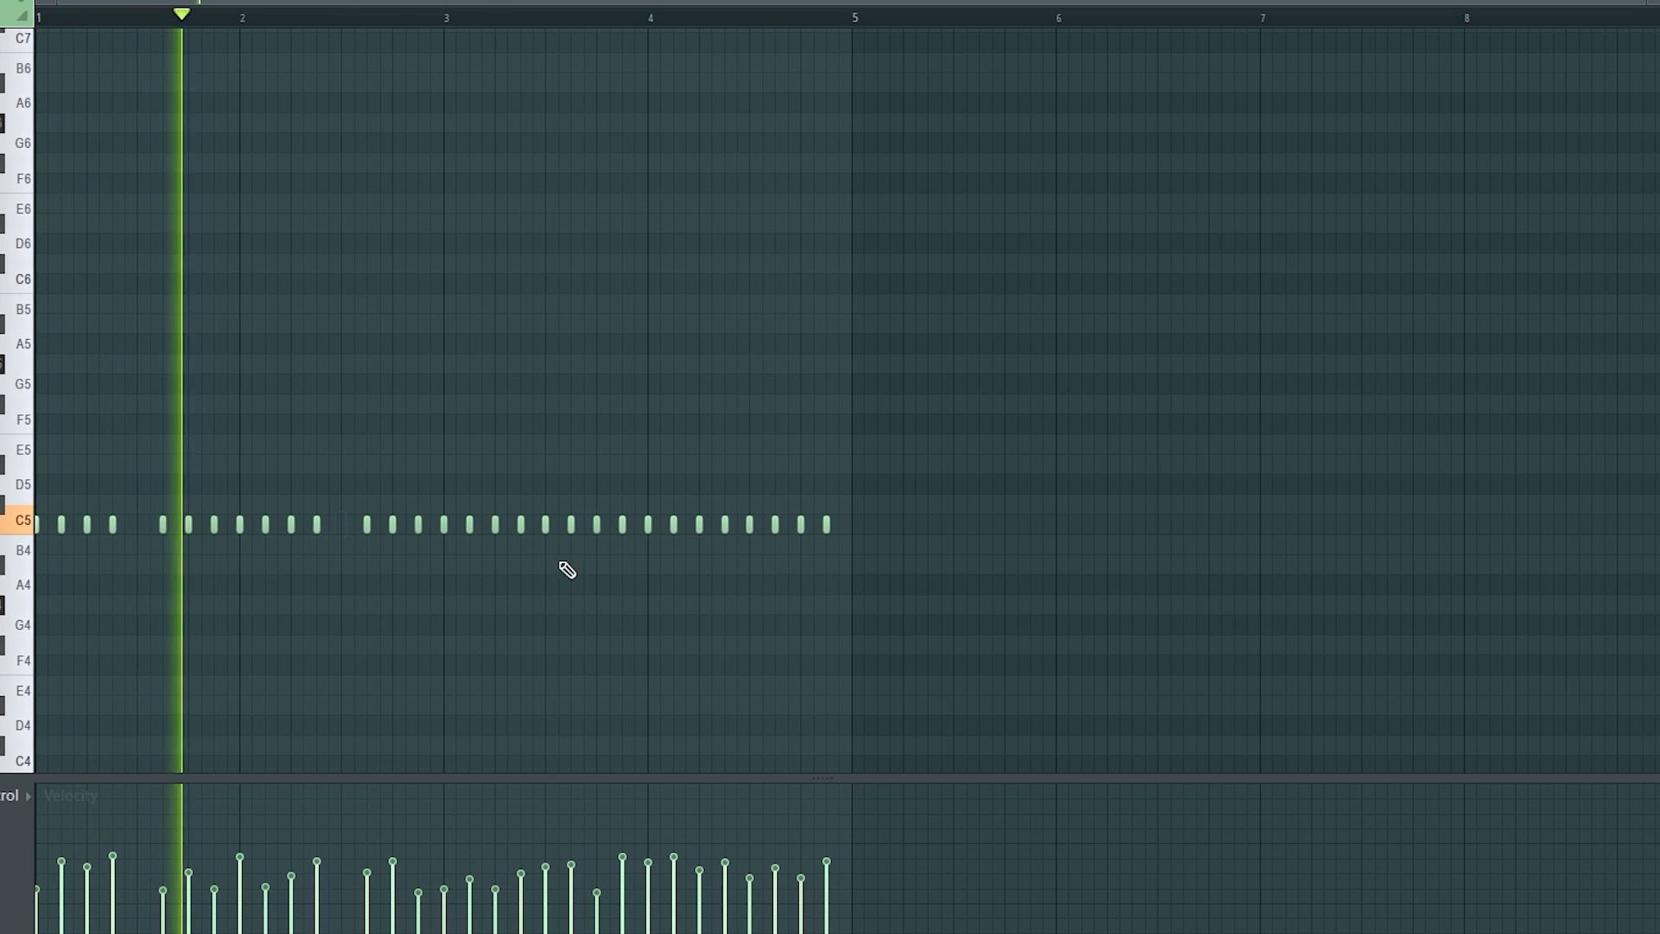
{"action": "right_click", "coordinate": [546, 527]}
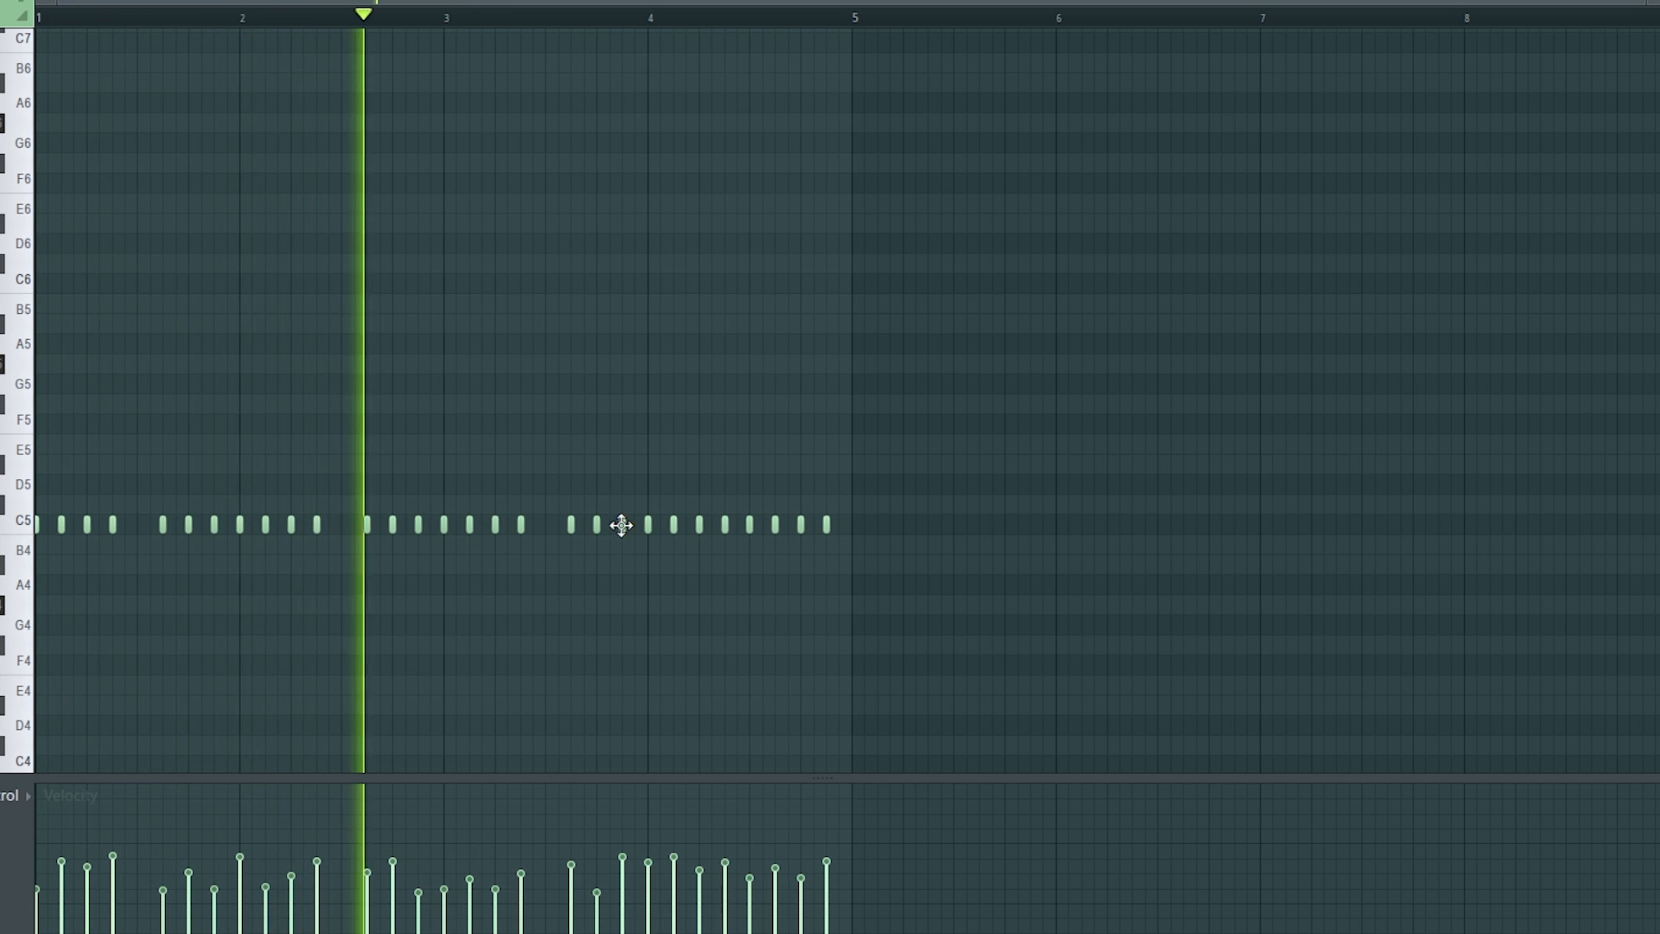
{"action": "right_click", "coordinate": [750, 527]}
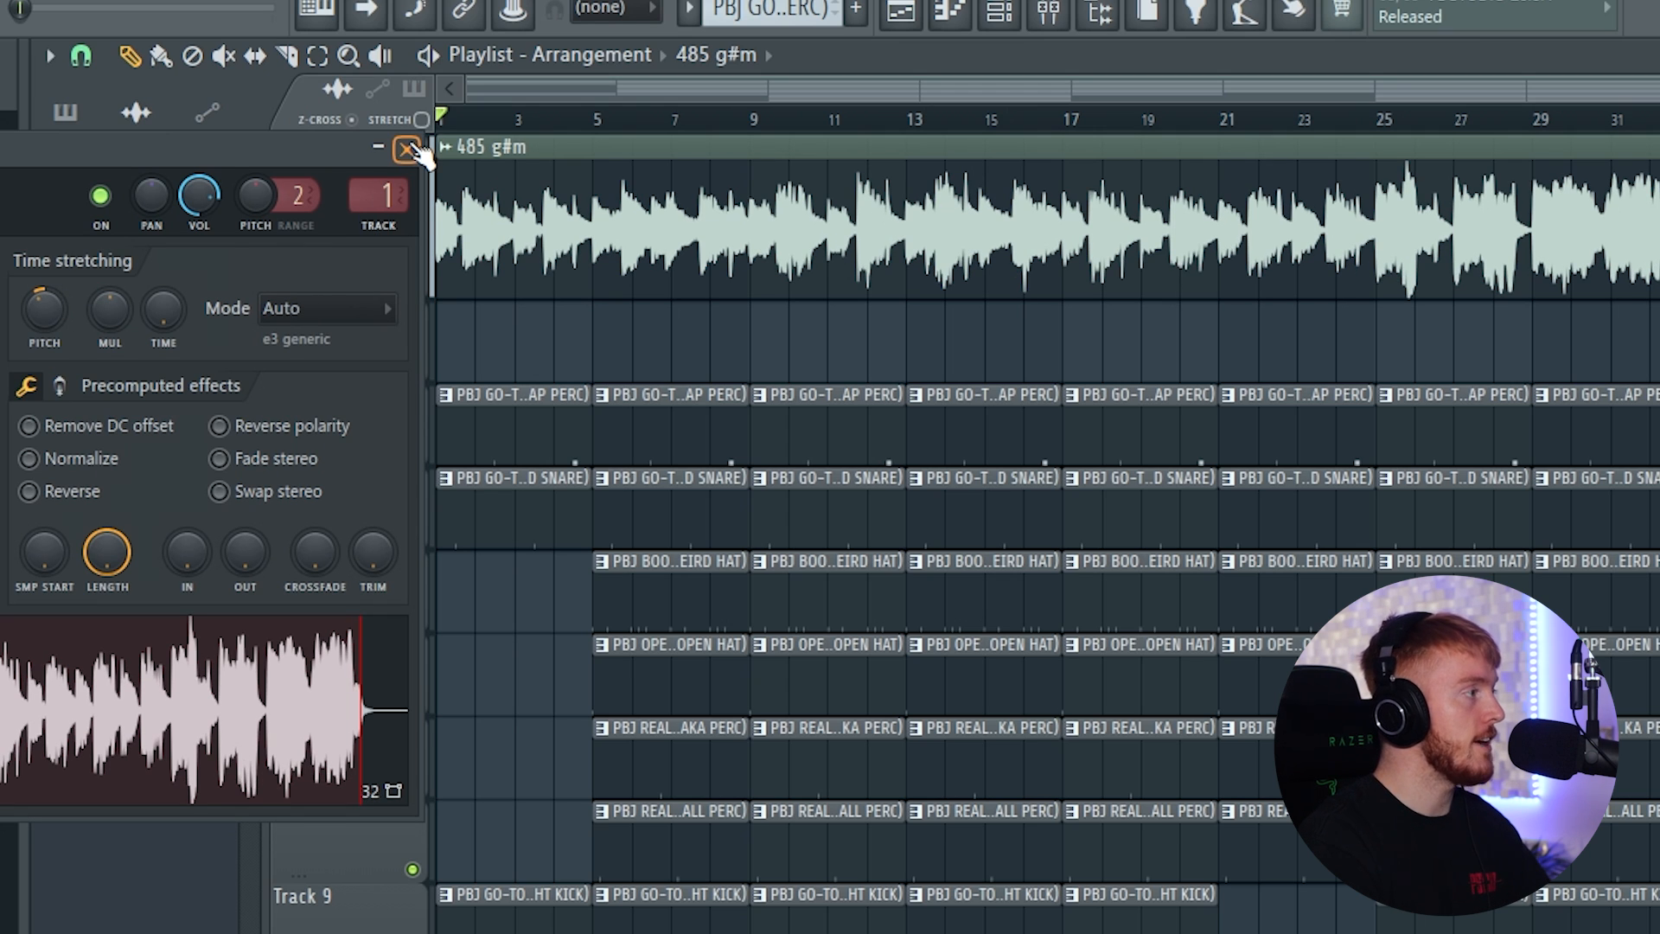
Step: Close the 485 g#m loop's sample settings to return to the full playlist arrangement
{"action": "left_click", "coordinate": [407, 149]}
{"action": "scroll", "coordinate": [491, 92], "scroll_direction": "up", "scroll_amount": 3}
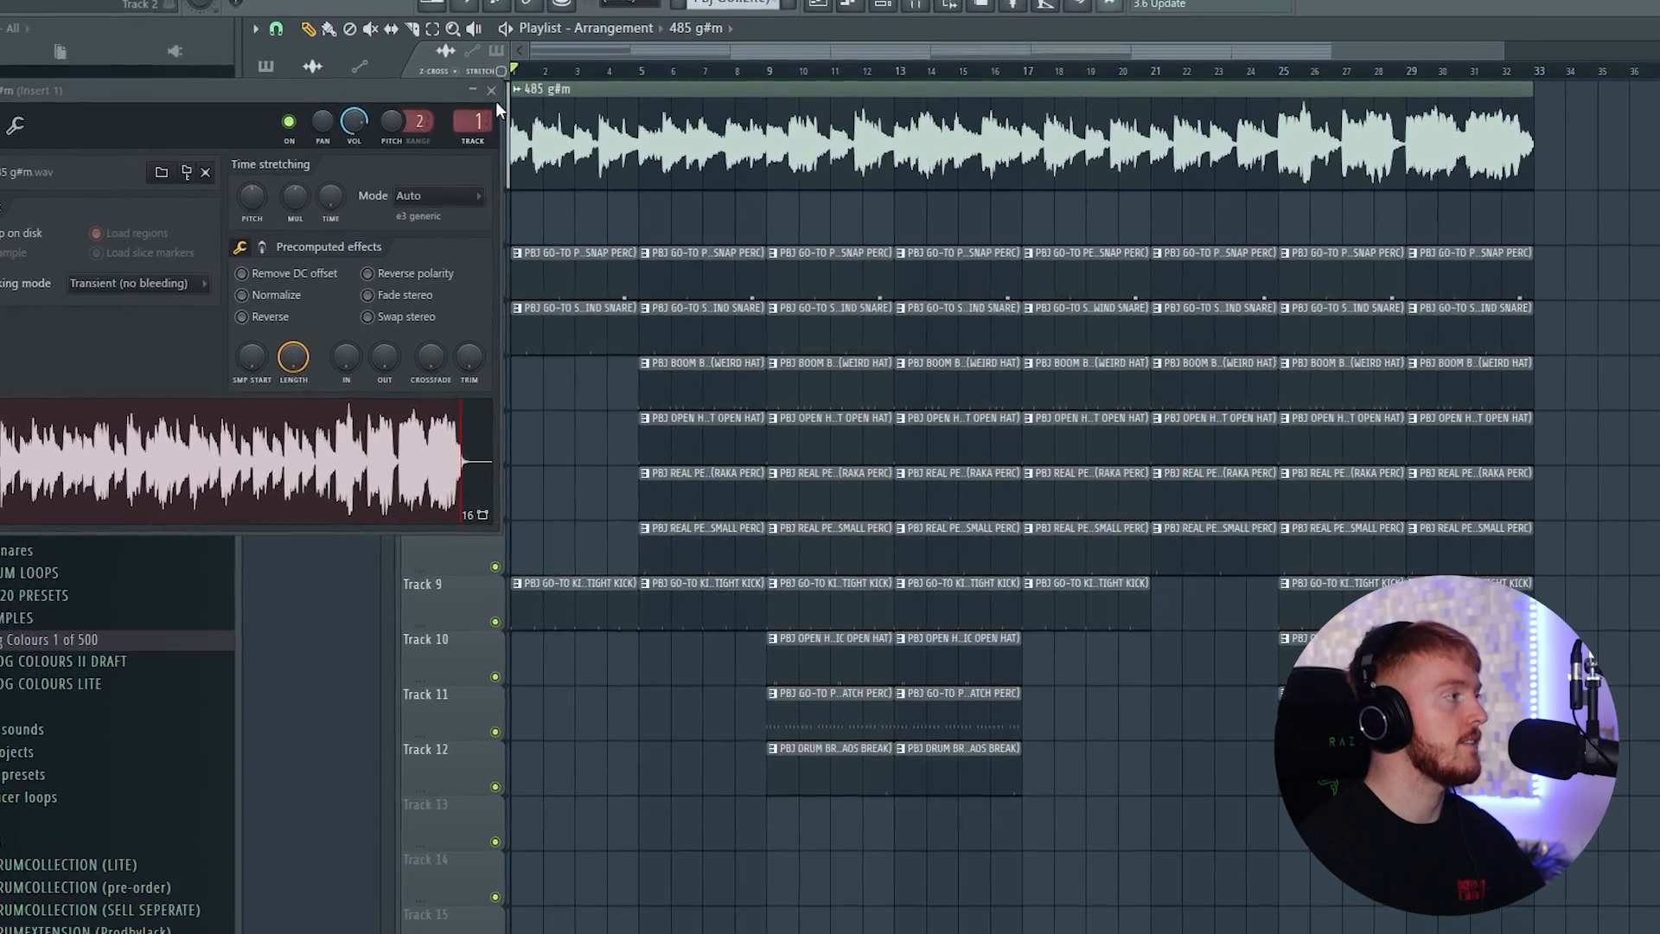
{"action": "left_click", "coordinate": [491, 90]}
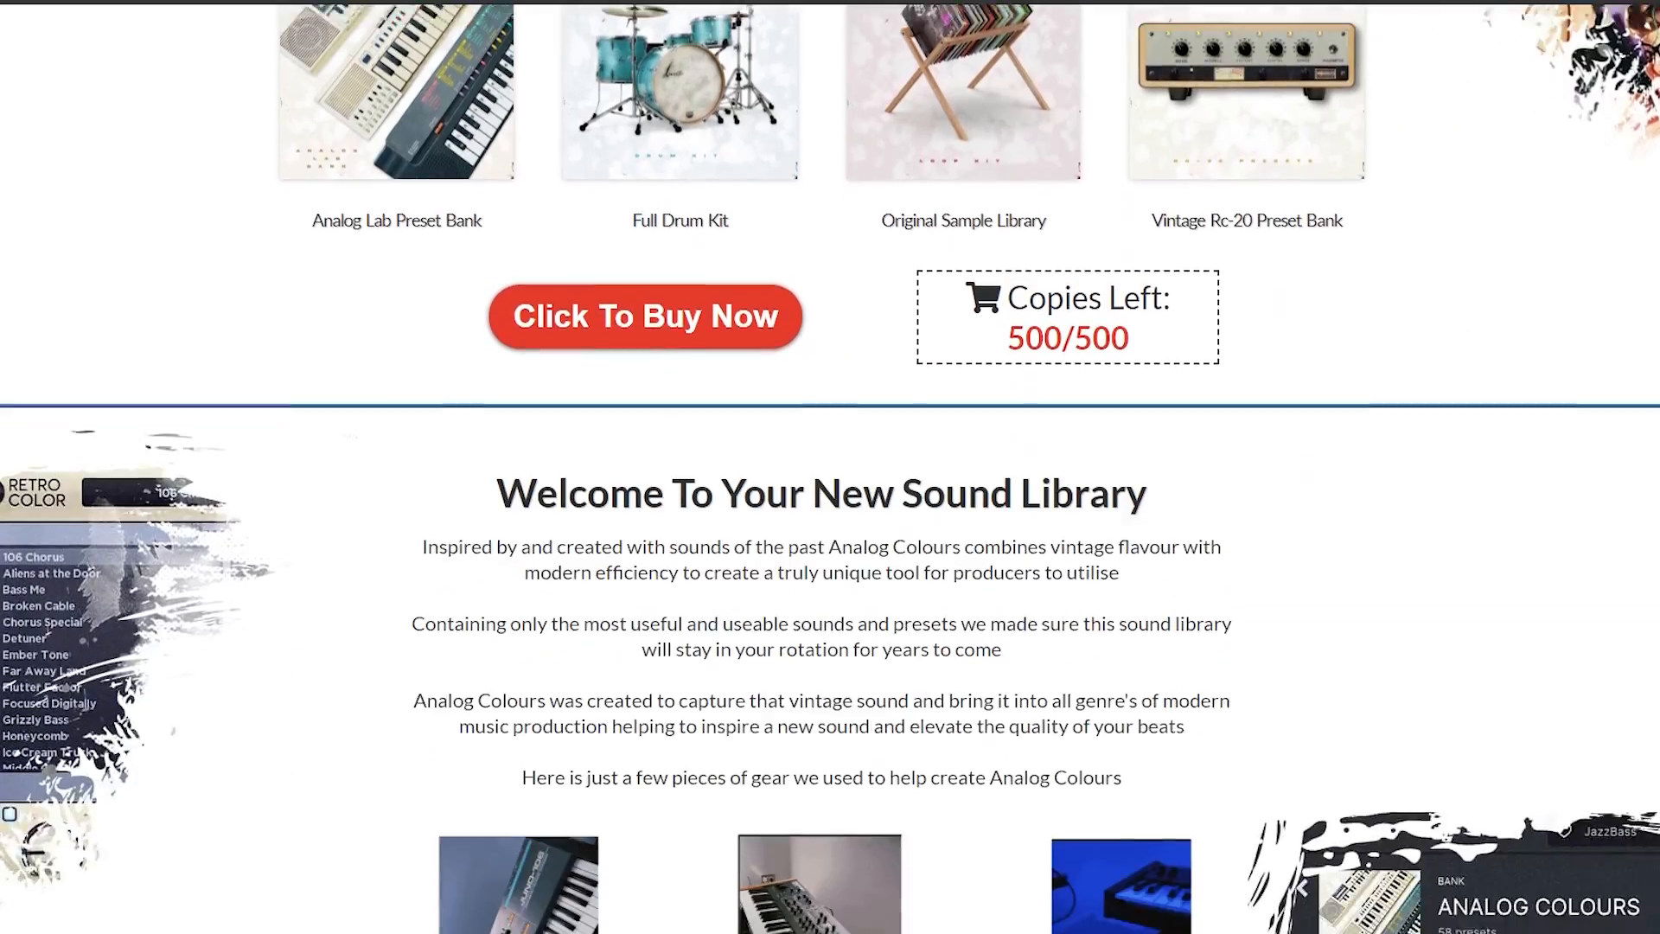
Step: Switch to the browser and look through the Analog Colours sales page down to the order form
{"action": "scroll", "coordinate": [560, 426], "scroll_direction": "down", "scroll_amount": 20}
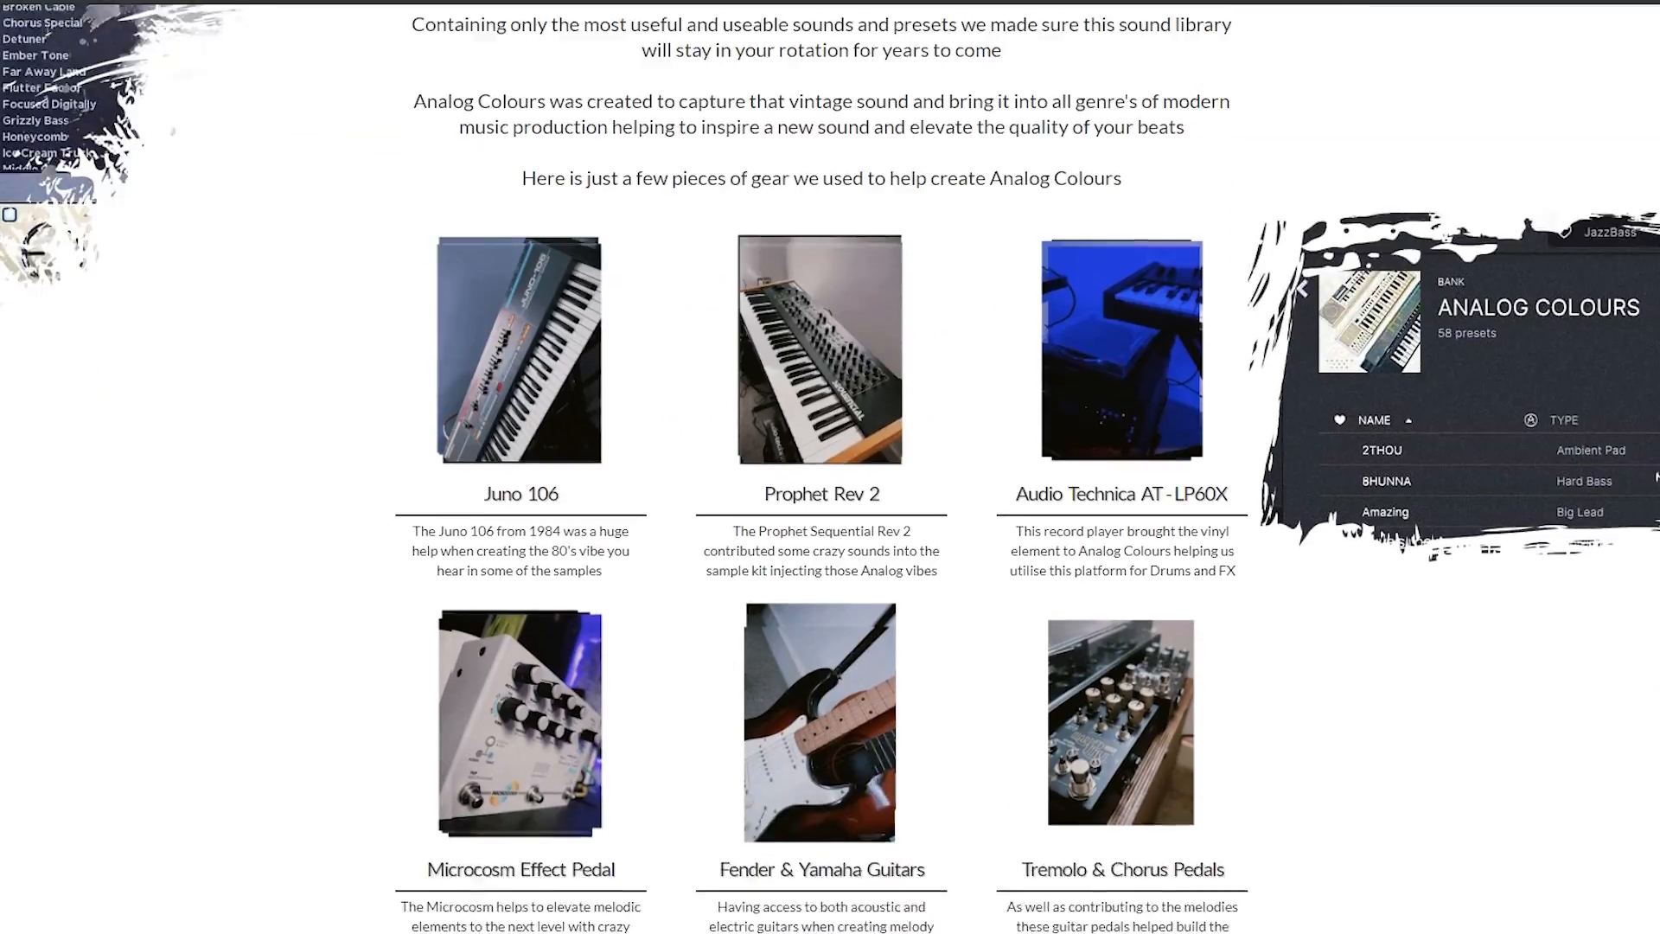
{"action": "scroll", "coordinate": [830, 467], "scroll_direction": "down", "scroll_amount": 20}
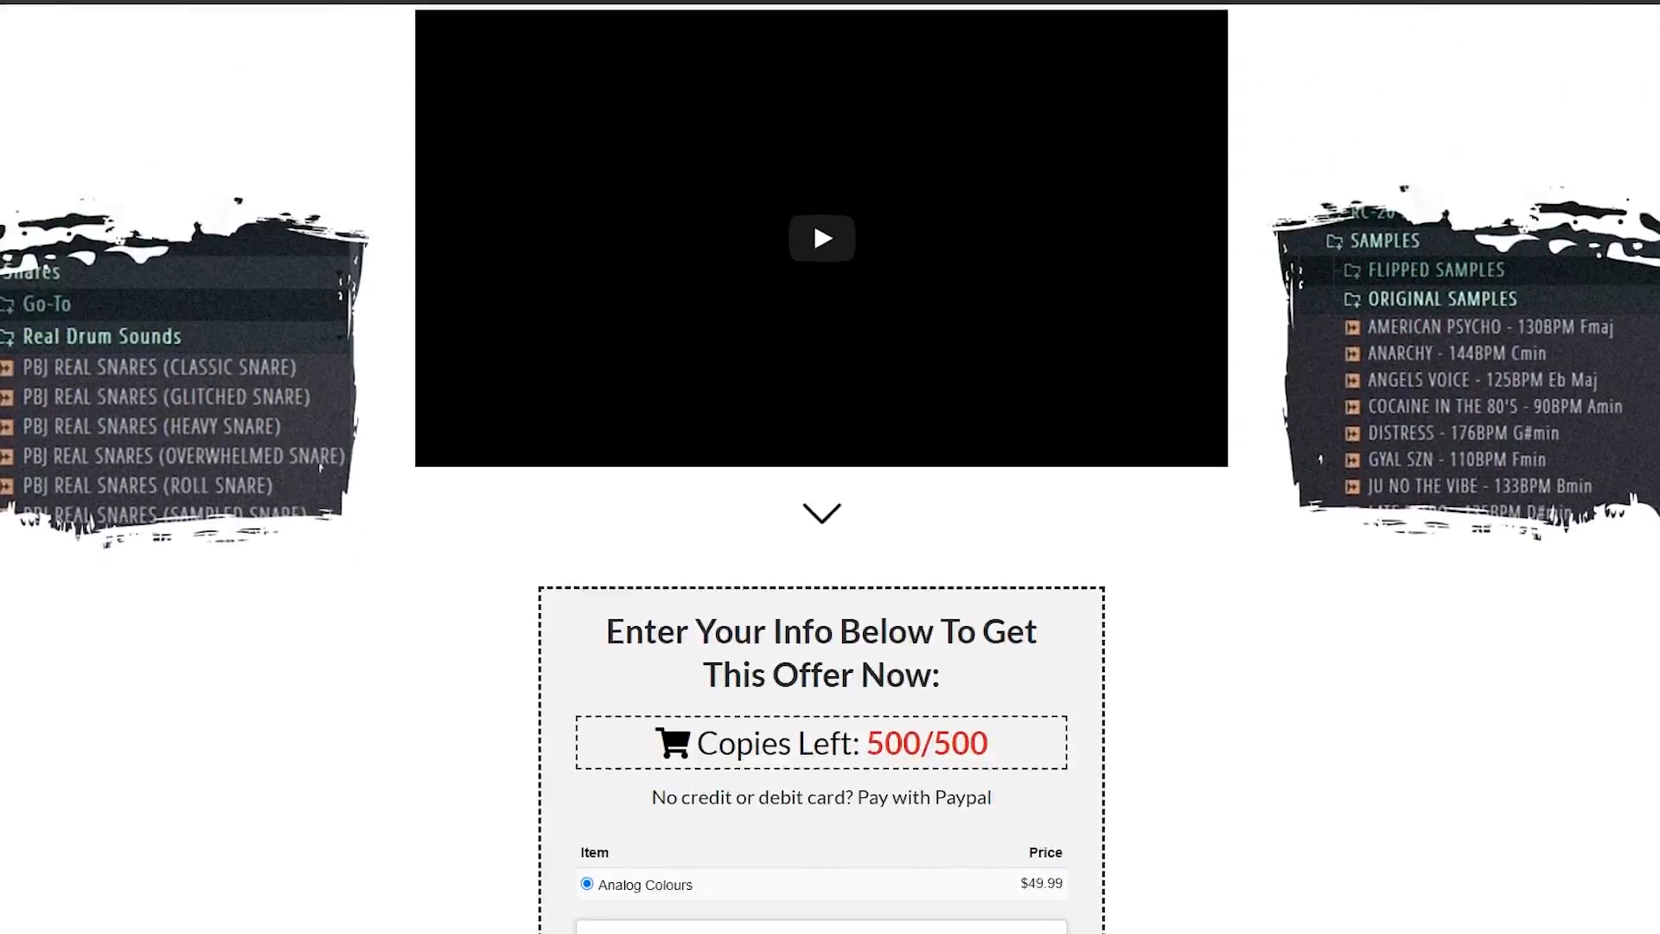